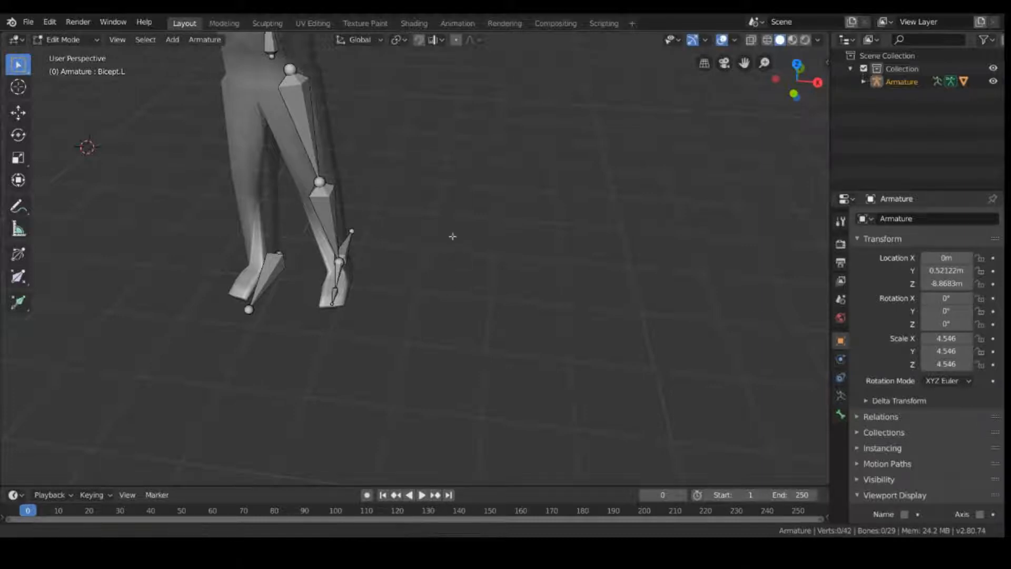
- Examine the body mesh and its half-finished armature, with bones along the spine, left arm and left leg, from several angles
shift+middle_drag(453, 234, 526, 387)
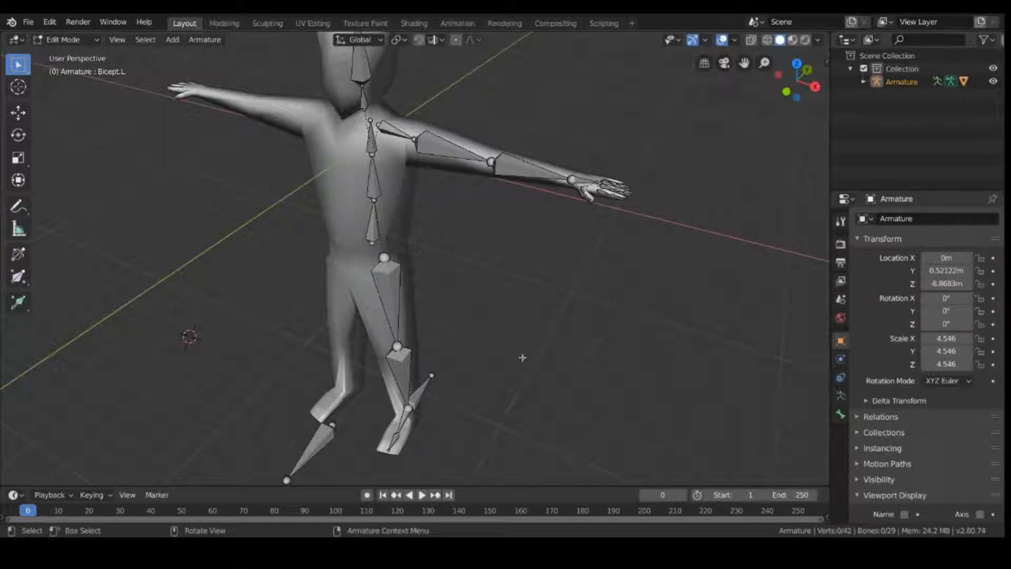
shift+middle_drag(446, 424, 501, 366)
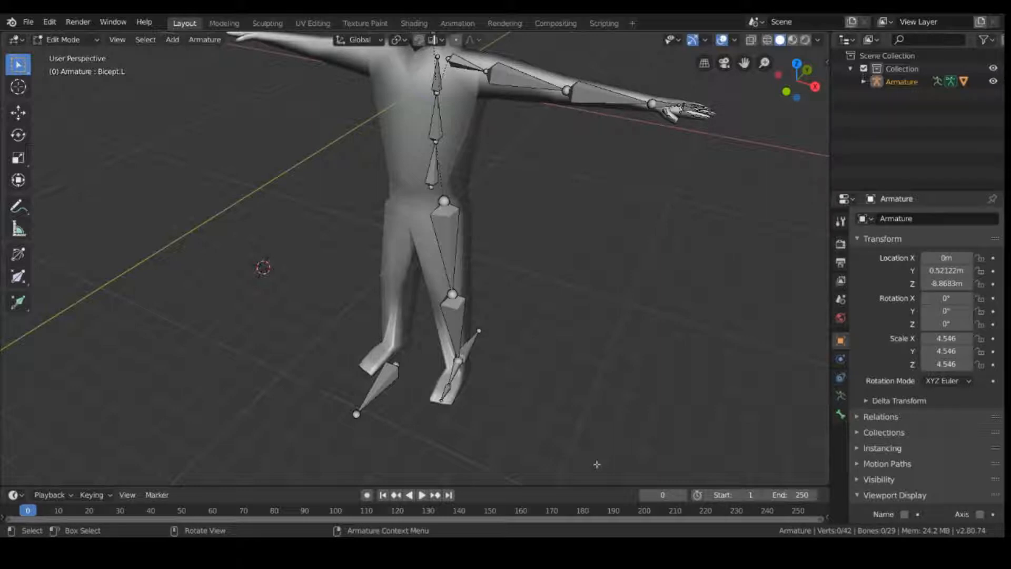
middle_drag(674, 290, 576, 290)
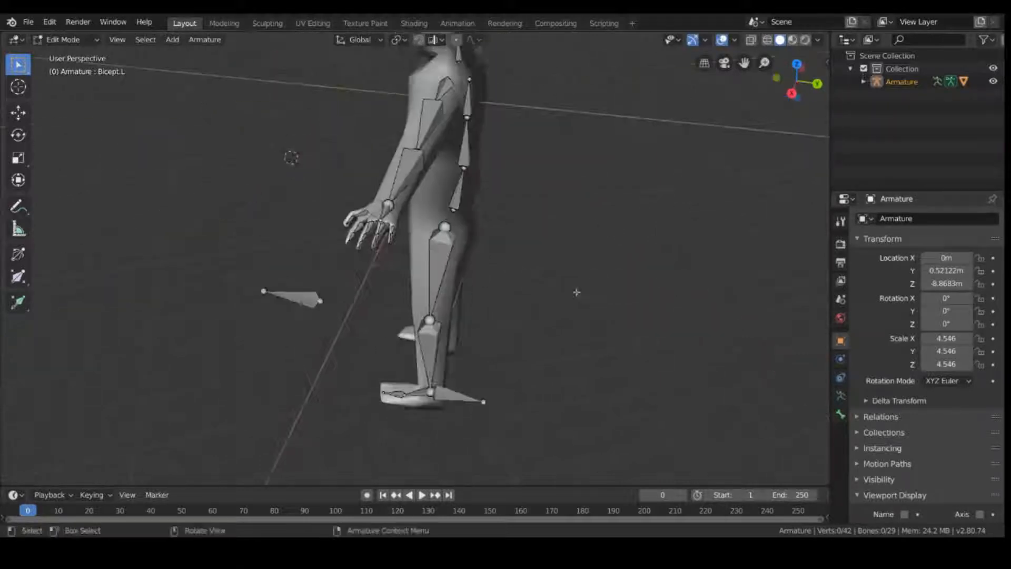
middle_drag(23, 228, 299, 165)
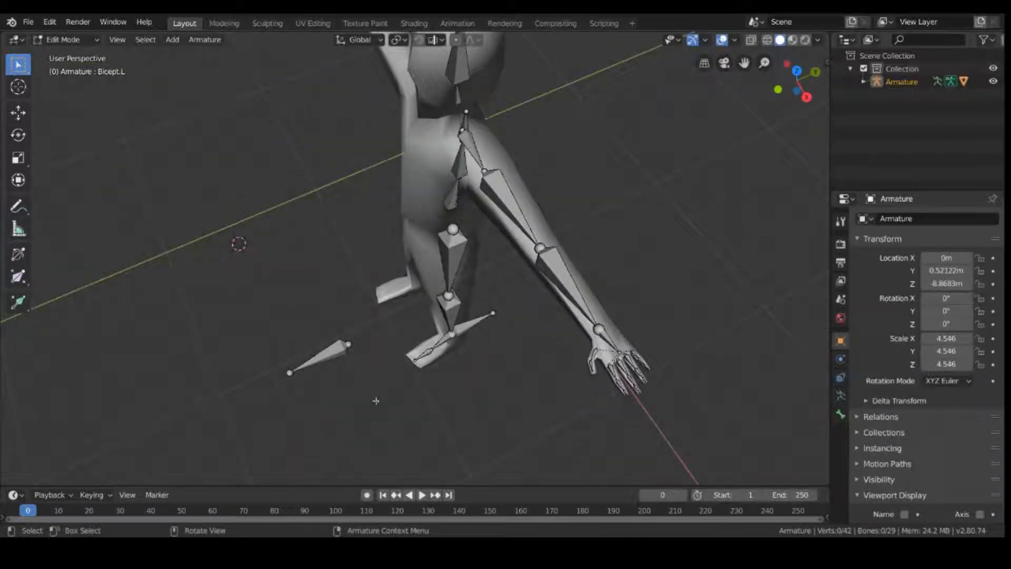
middle_drag(413, 406, 457, 307)
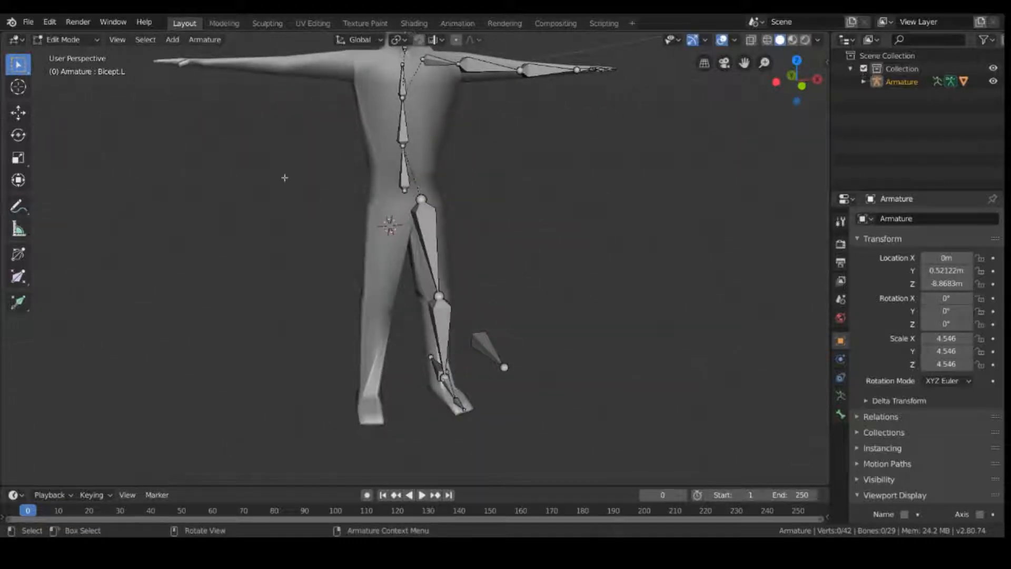
scroll(303, 201, down, 2)
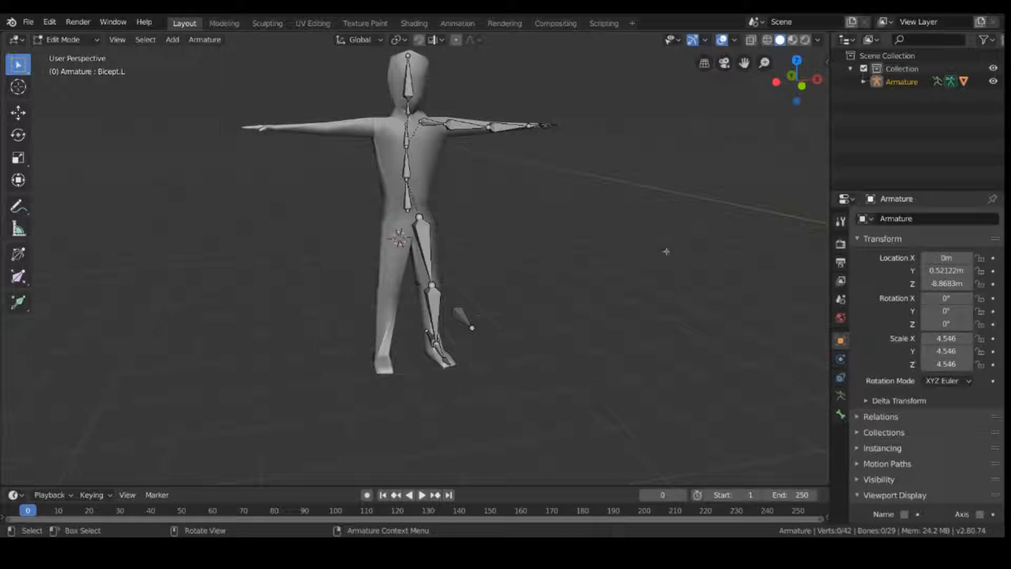
middle_drag(666, 249, 150, 233)
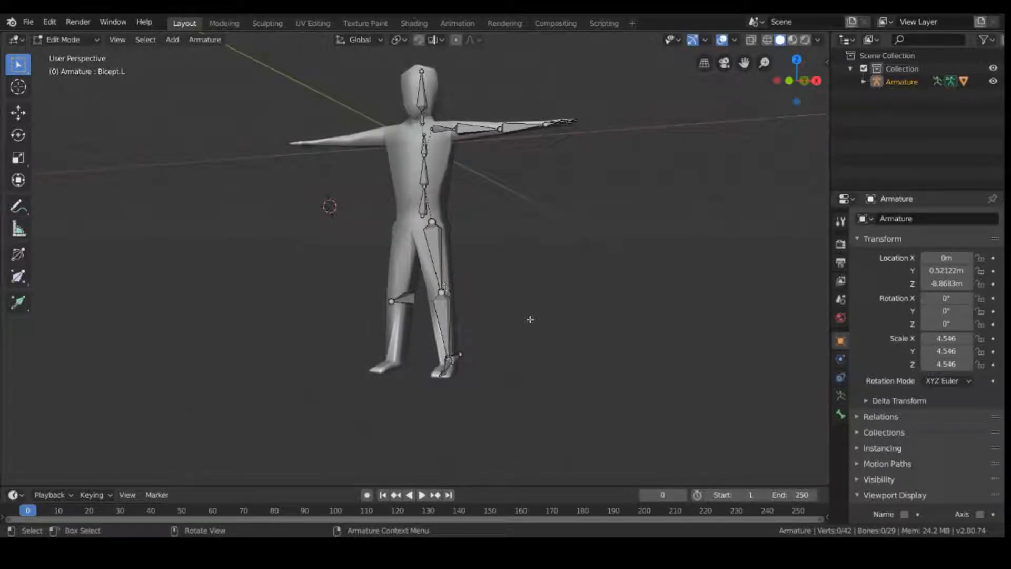
middle_drag(378, 327, 543, 415)
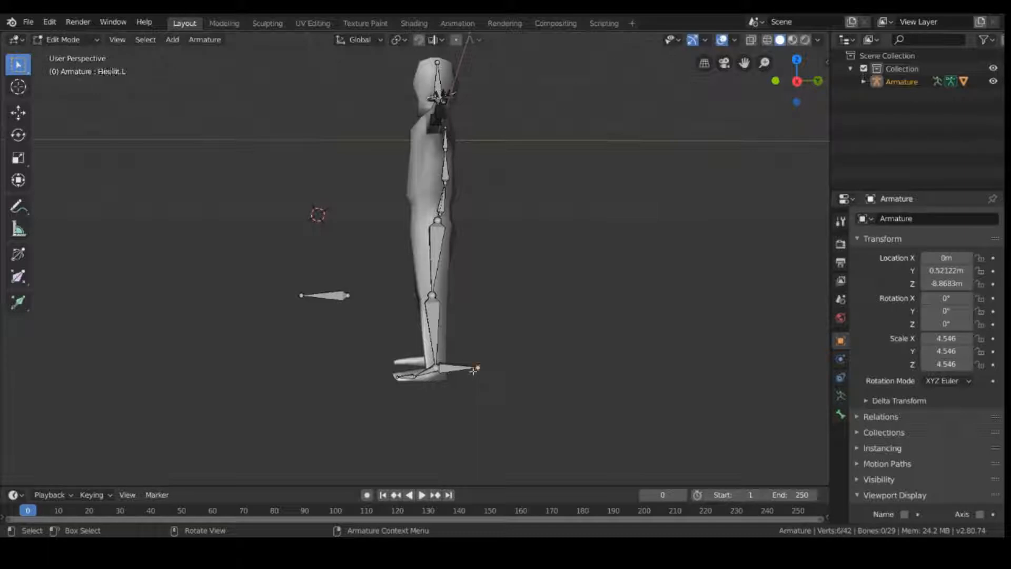
- Switch the armature from Edit Mode to Pose Mode
click(473, 368)
click(89, 41)
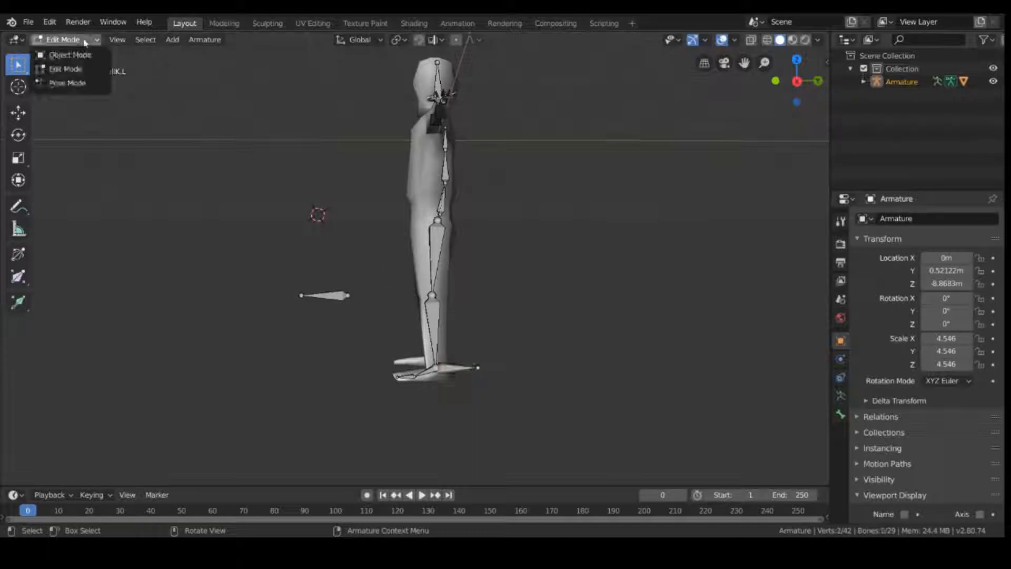
click(76, 84)
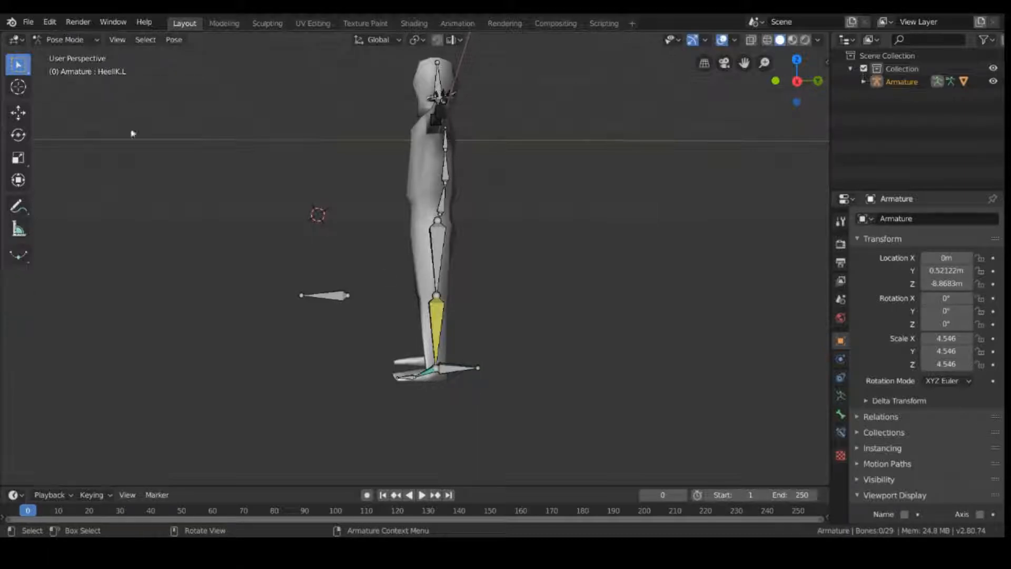
- Raise the HeelIK.L bone along the global Z axis to test how the left leg bends
click(463, 367)
middle_drag(451, 433, 484, 442)
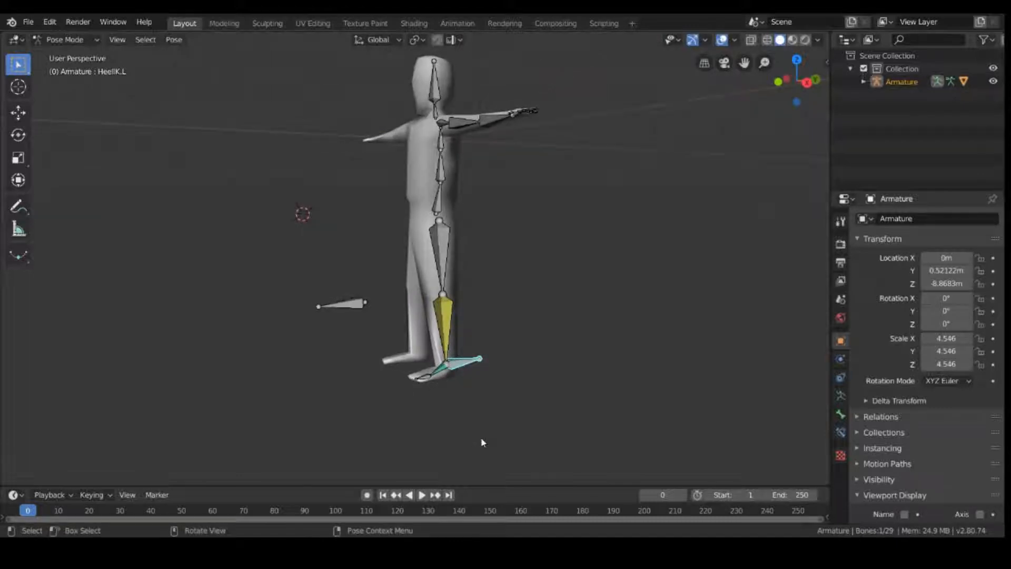
key(g)
key(z)
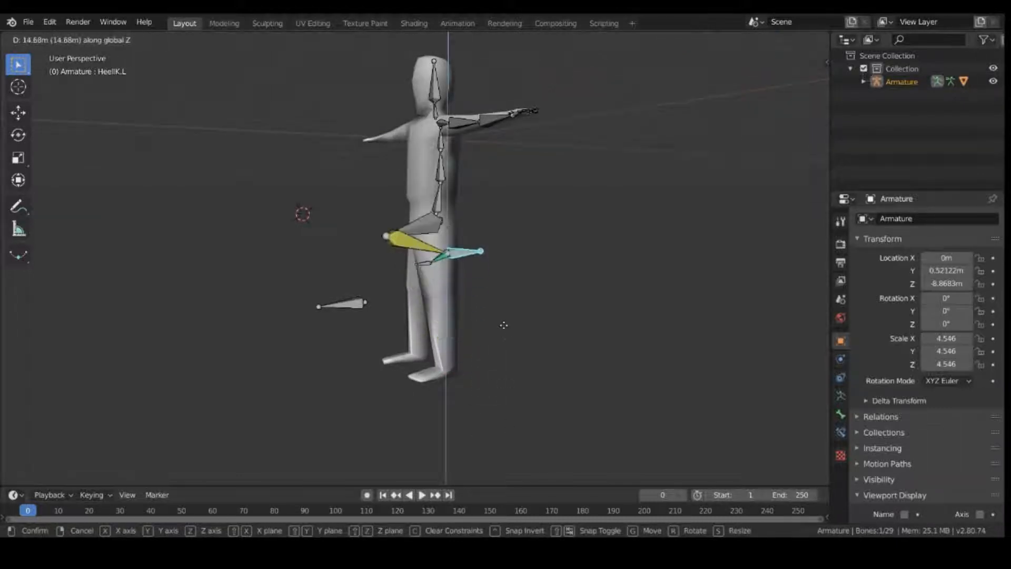
click(554, 432)
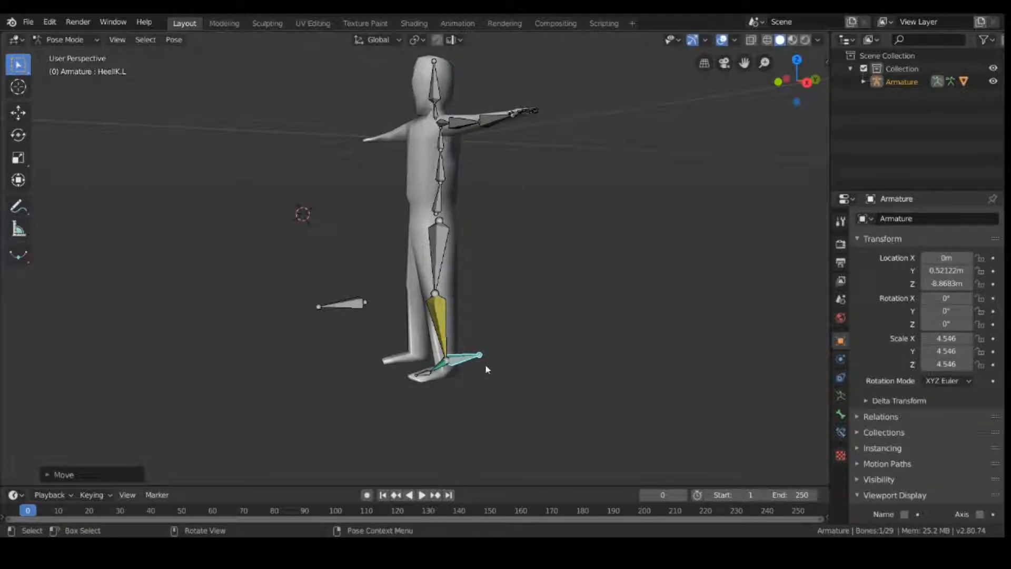
key(g)
key(z)
click(483, 317)
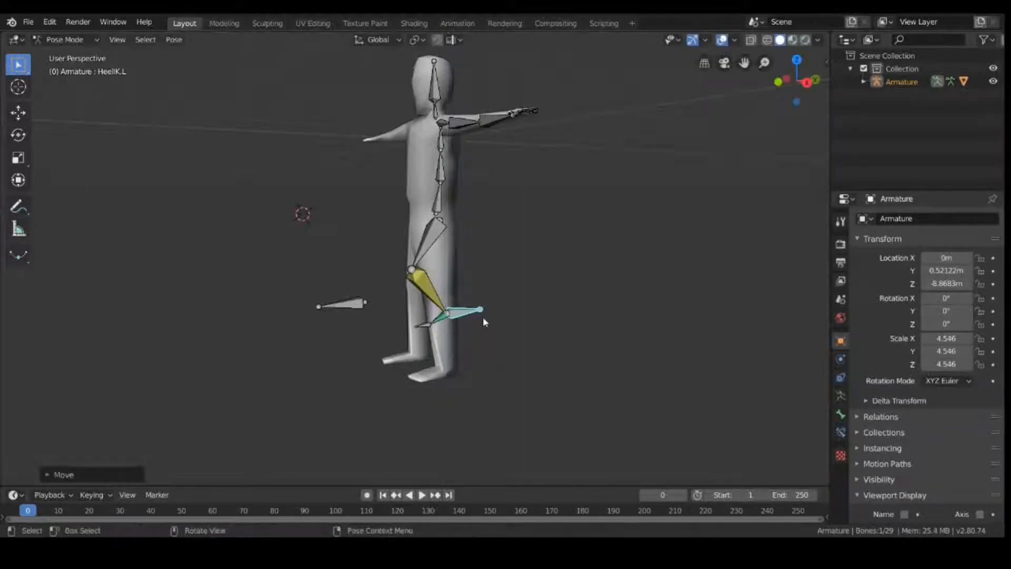
- Try moving the KneeIK.L bone along the global Z and Y axes to test its pull on the knee
click(295, 310)
click(333, 304)
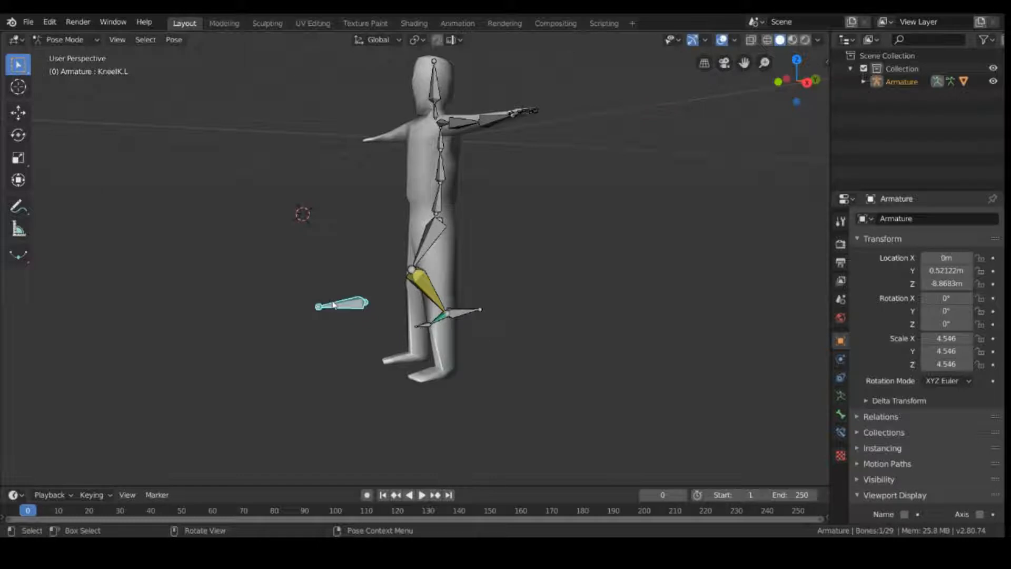
key(g)
key(z)
right_click(352, 307)
key(g)
key(y)
right_click(338, 304)
- Move the KneeIK.L bone along the global X axis to swing the left knee sideways
key(g)
key(x)
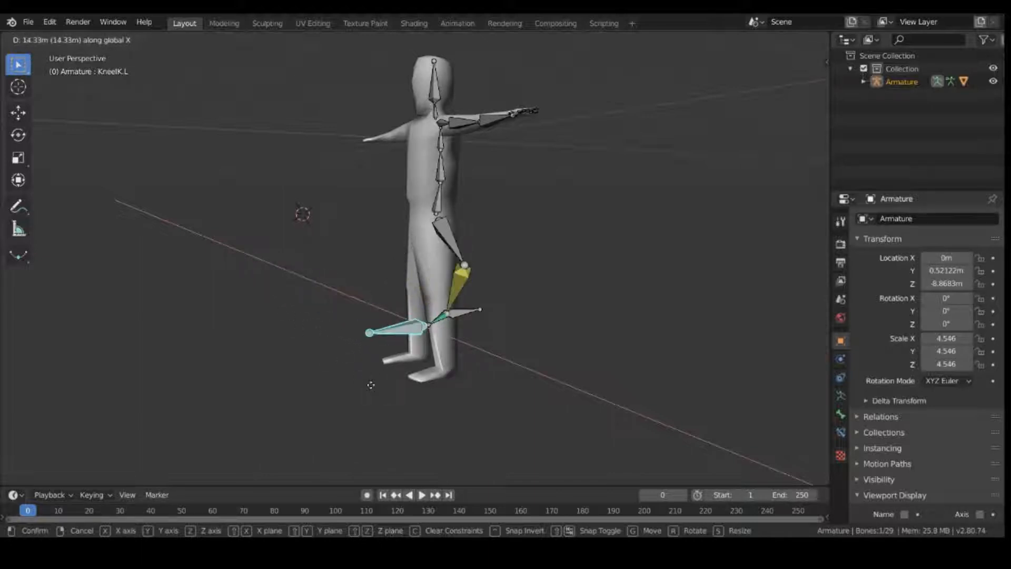
click(343, 374)
middle_drag(432, 406, 448, 329)
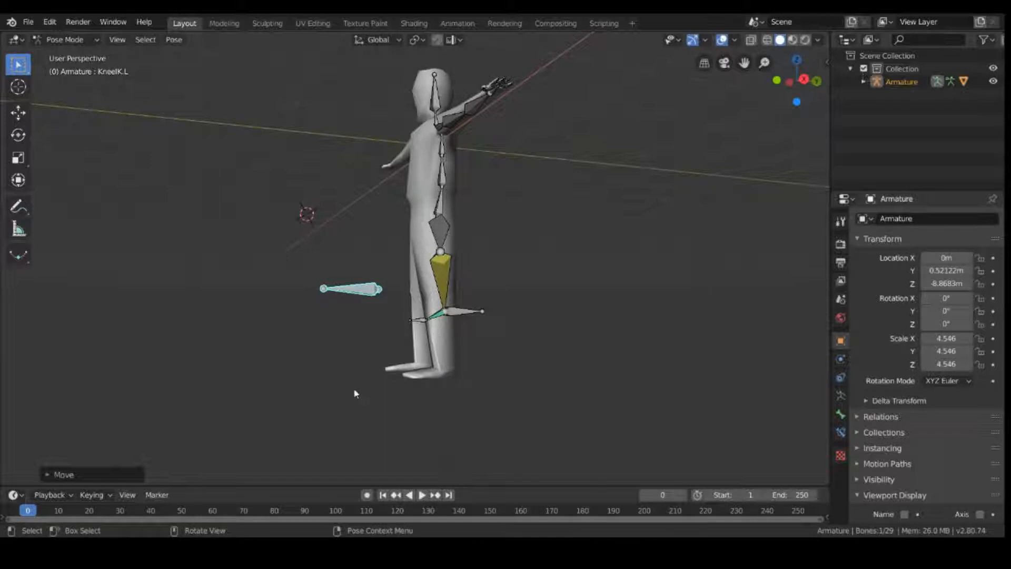
- Undo the test moves of the knee and heel IK bones
key(ctrl+z)
key(ctrl+z)
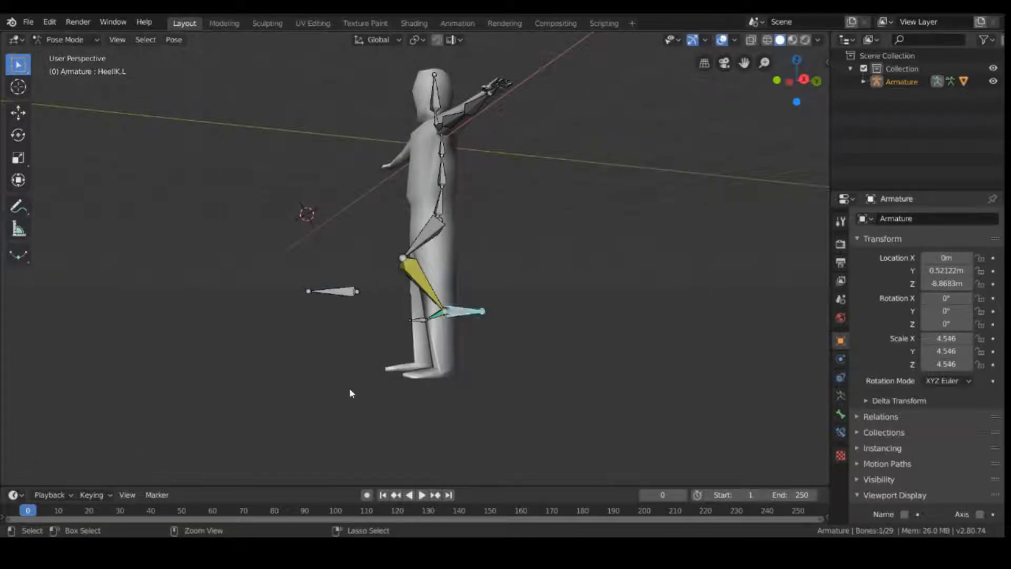
key(ctrl+z)
- Move the HeelIK.L bone along the global Z axis back to the mesh's left foot, then deselect it
middle_drag(557, 377, 510, 395)
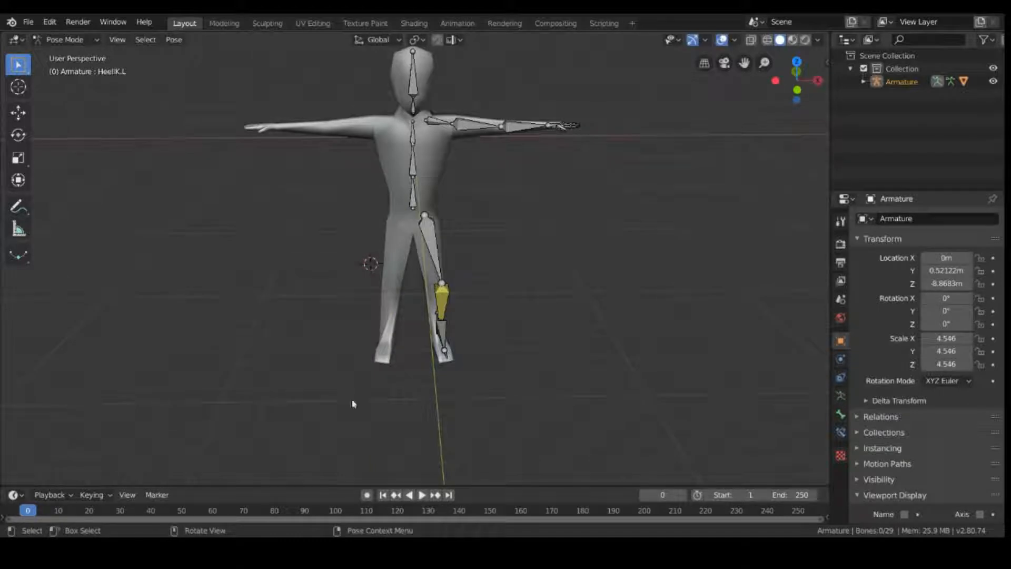
middle_drag(351, 402, 367, 341)
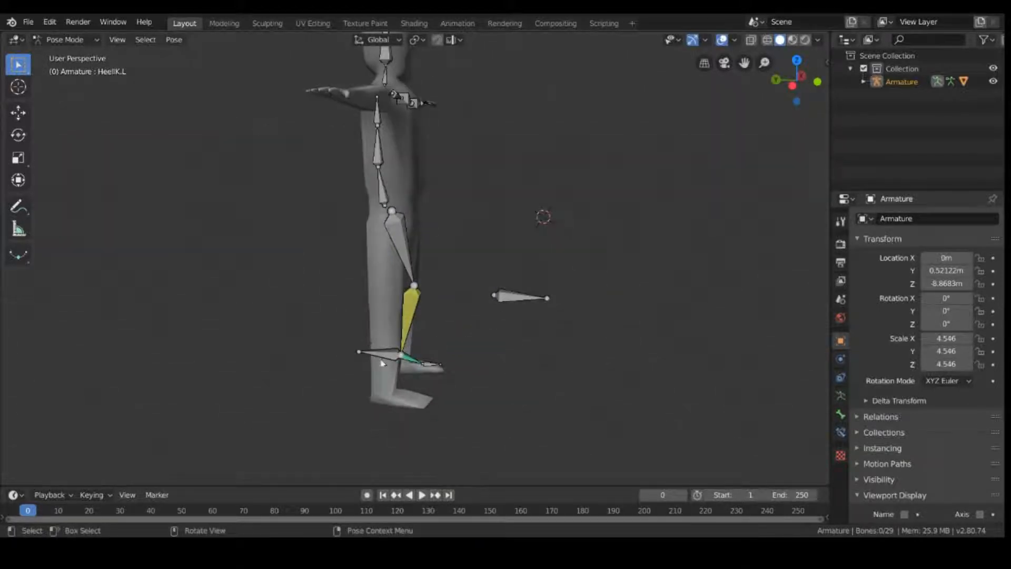
click(368, 354)
key(g)
key(z)
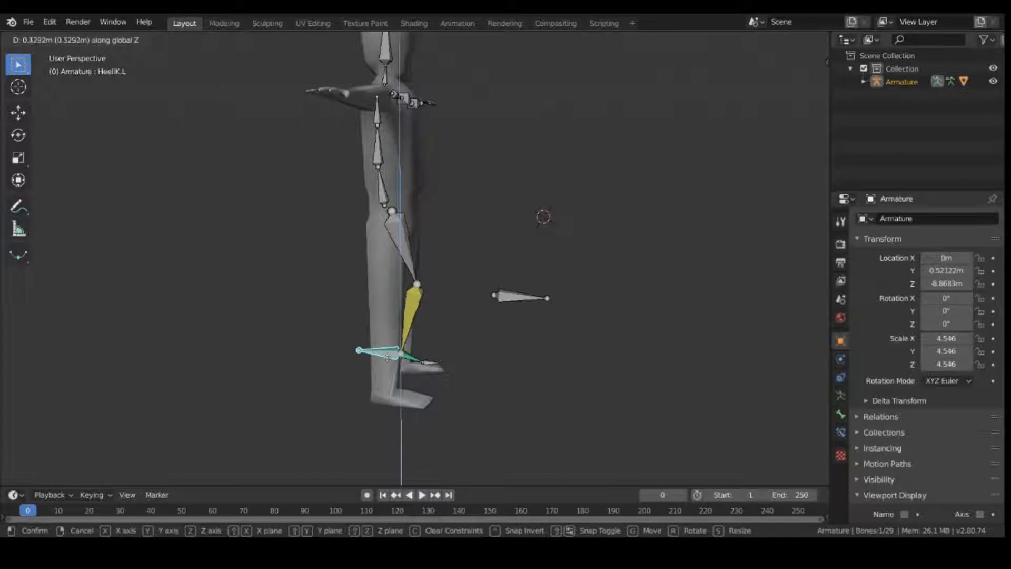
click(396, 364)
click(527, 384)
middle_drag(551, 399, 363, 390)
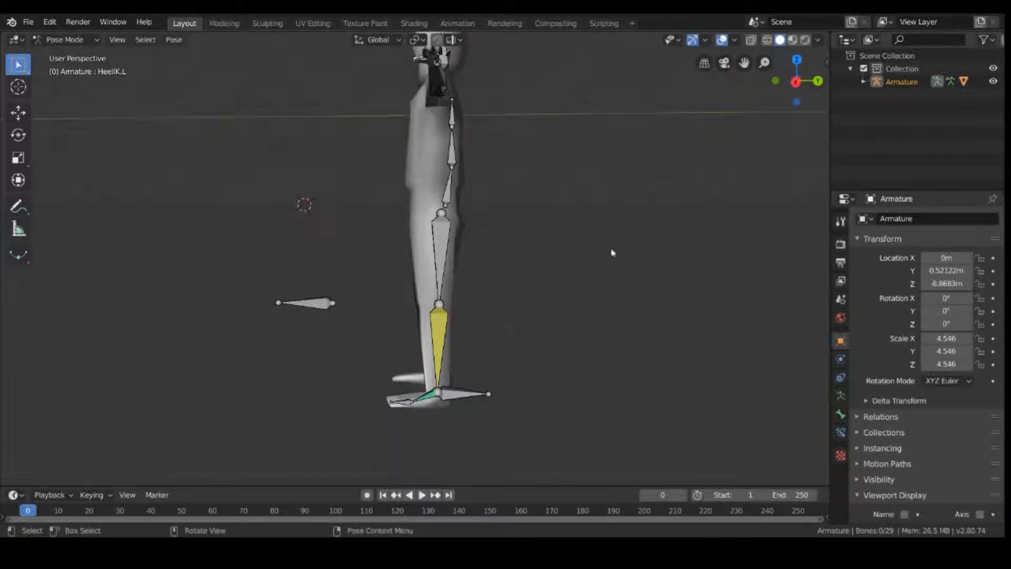
scroll(577, 319, down, 1)
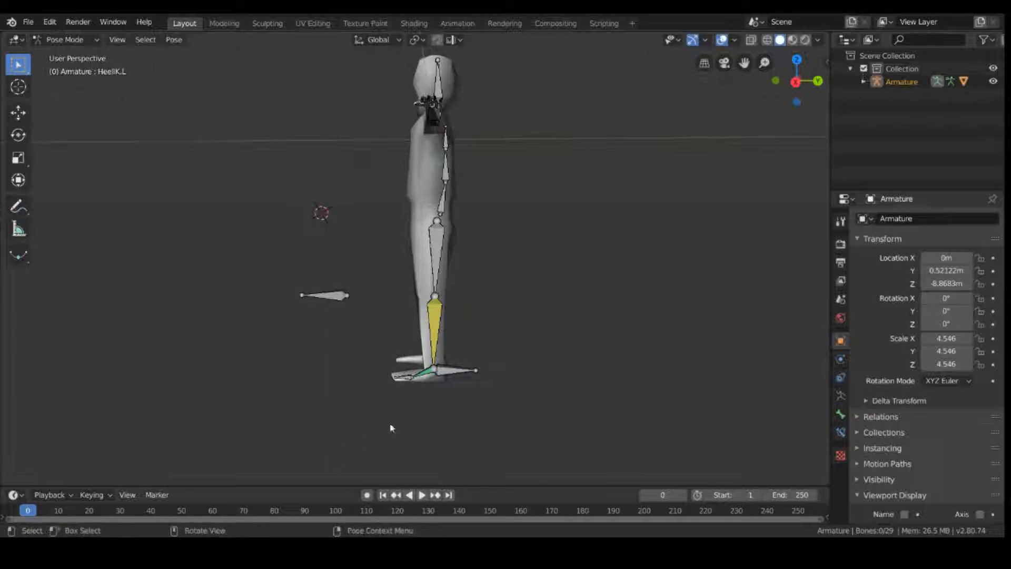
- Examine the left leg's heel and knee IK bones from the front, side and below
middle_drag(453, 400, 548, 308)
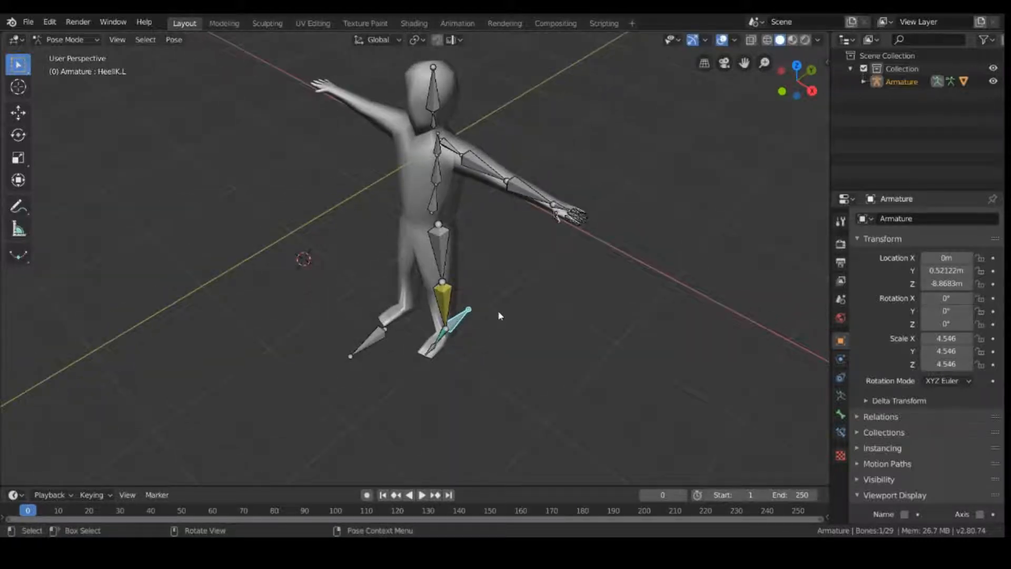
middle_drag(499, 315, 285, 280)
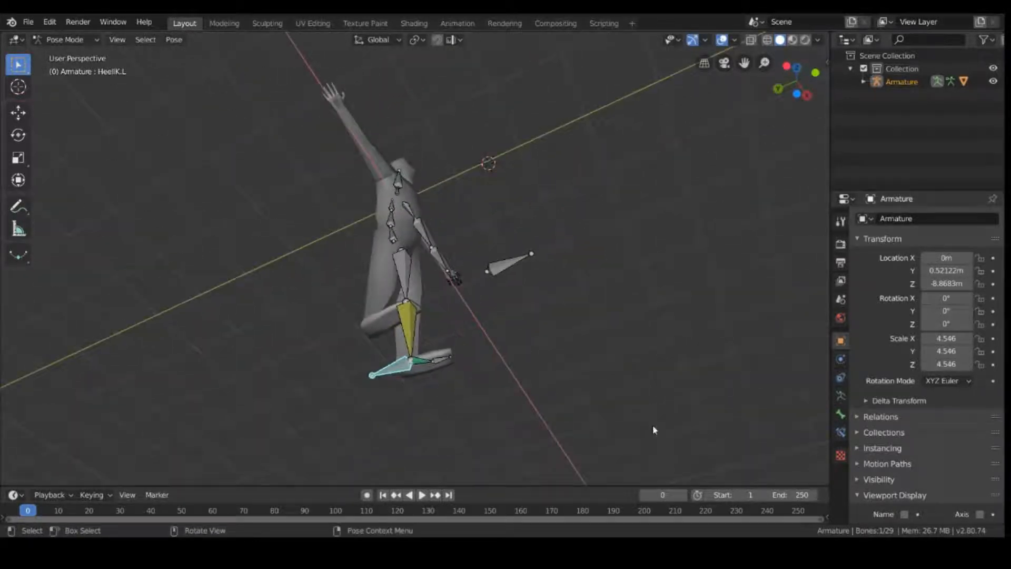
middle_drag(652, 425, 474, 267)
scroll(362, 301, up, 6)
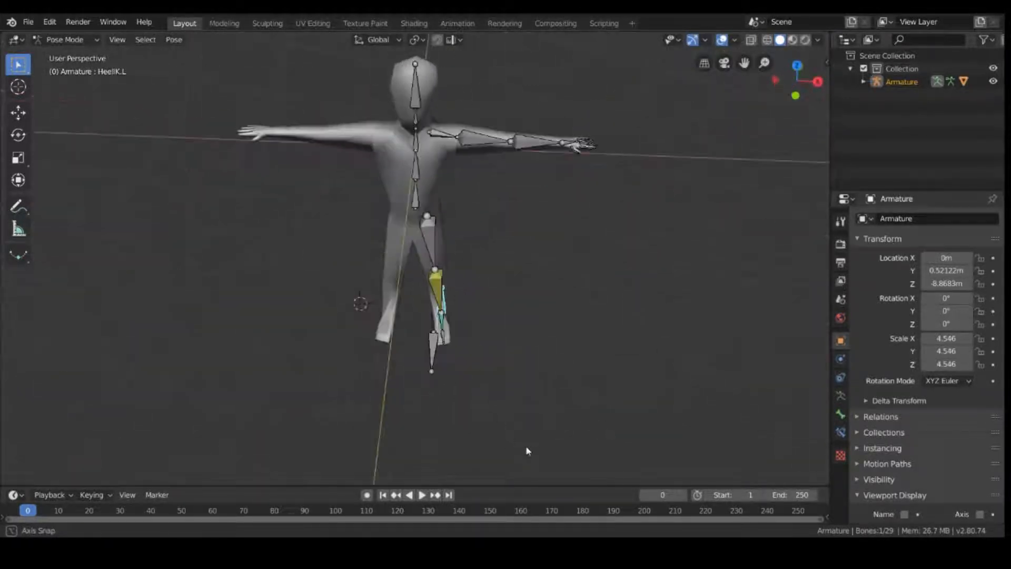
middle_drag(529, 444, 549, 448)
middle_drag(515, 443, 501, 427)
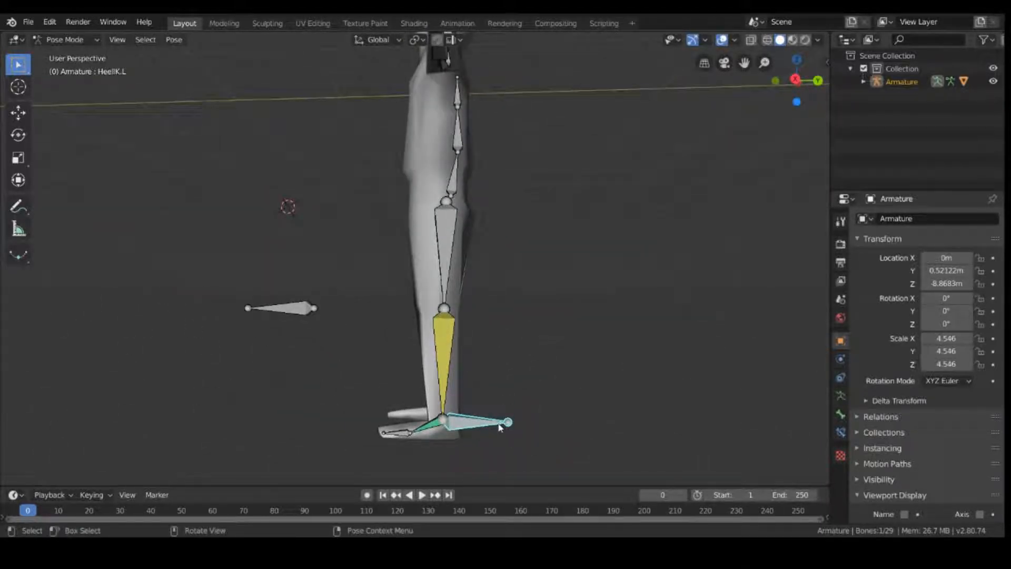
middle_drag(398, 444, 457, 442)
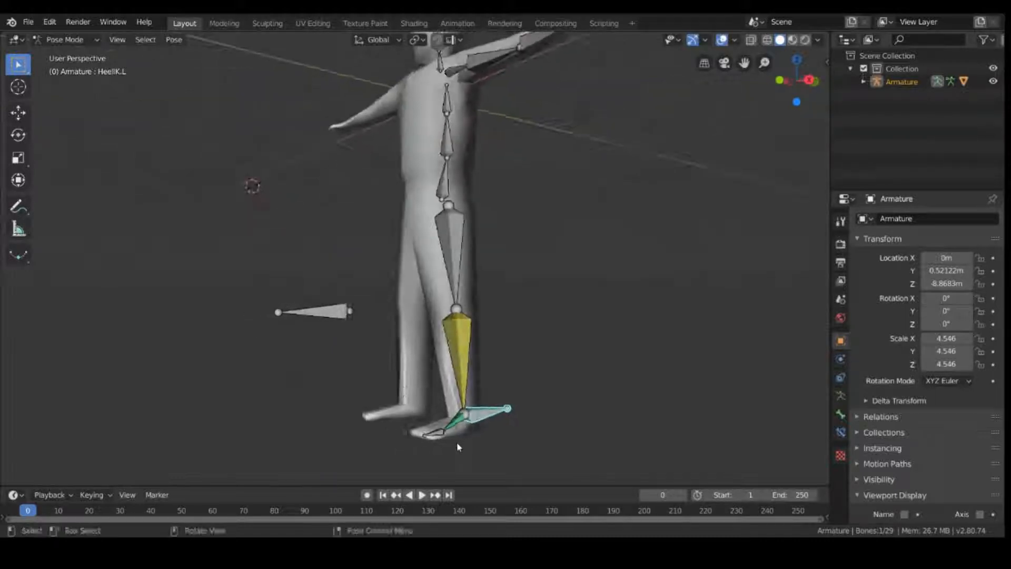
- Inspect the Foot.L.001 and HeelIK.L bones, and view the left arm and hand bones from above
middle_drag(377, 362, 444, 396)
click(444, 396)
click(438, 403)
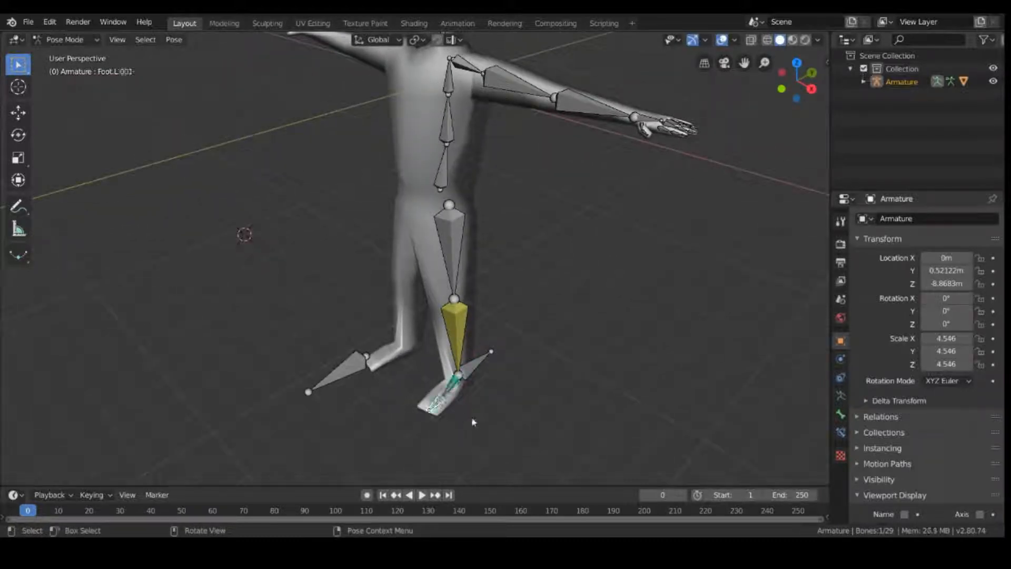
click(485, 365)
middle_drag(485, 366, 443, 430)
middle_drag(525, 312, 522, 141)
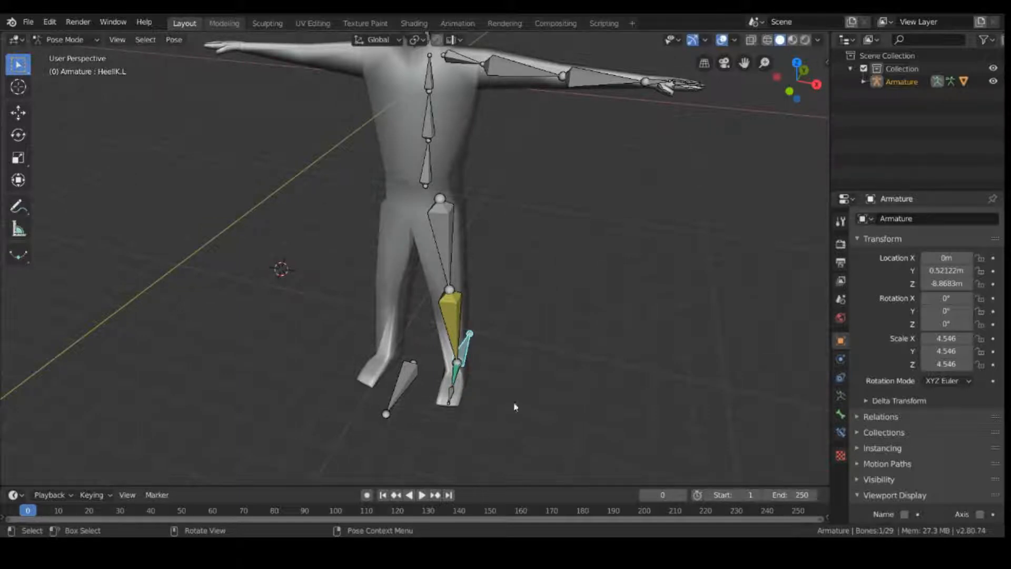
middle_drag(515, 406, 691, 178)
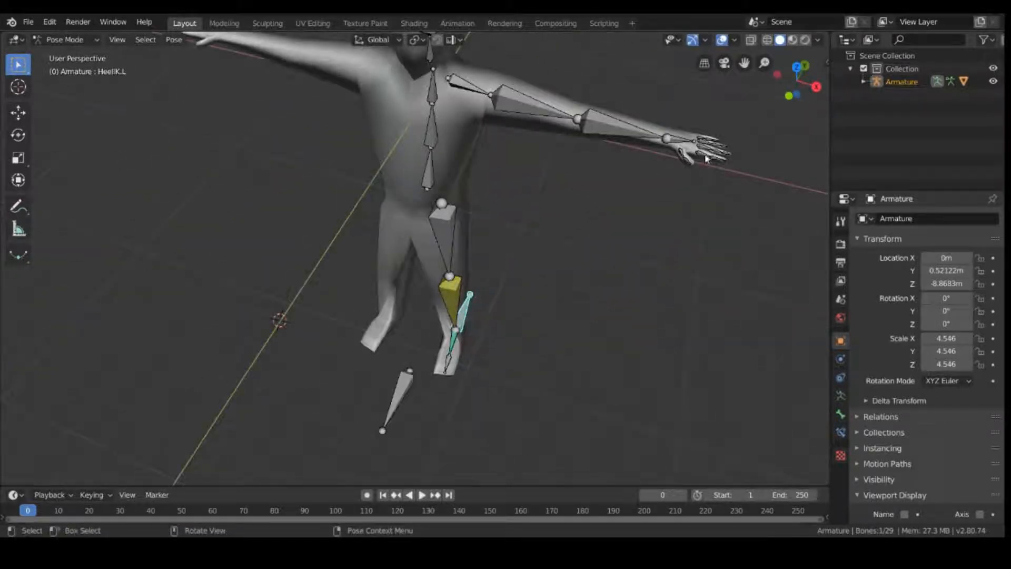
middle_drag(646, 321, 477, 270)
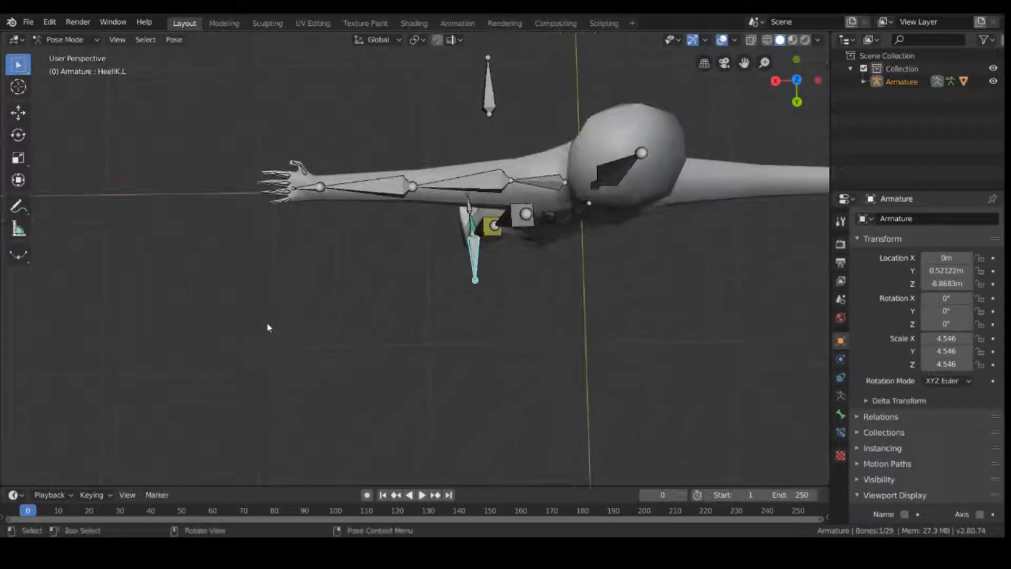
- Leave Pose Mode and switch the armature through Object Mode into Edit Mode
click(311, 256)
click(66, 40)
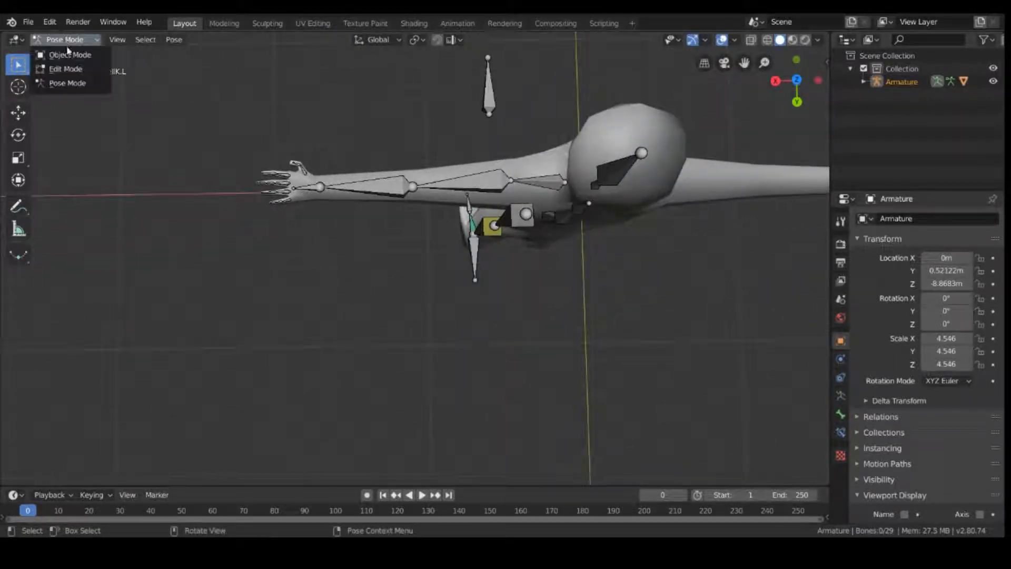
click(65, 52)
click(456, 203)
click(457, 200)
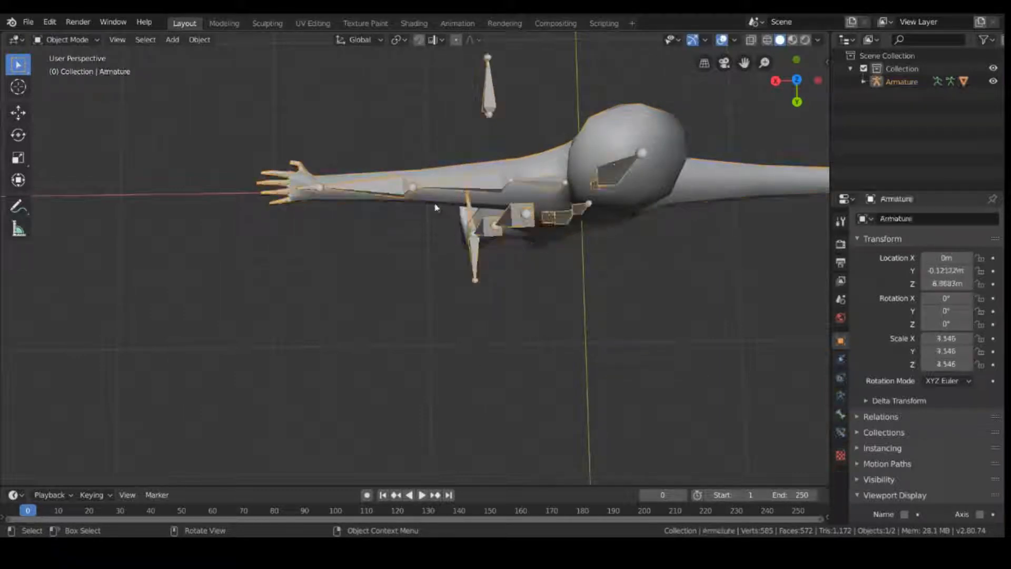
click(66, 40)
click(65, 69)
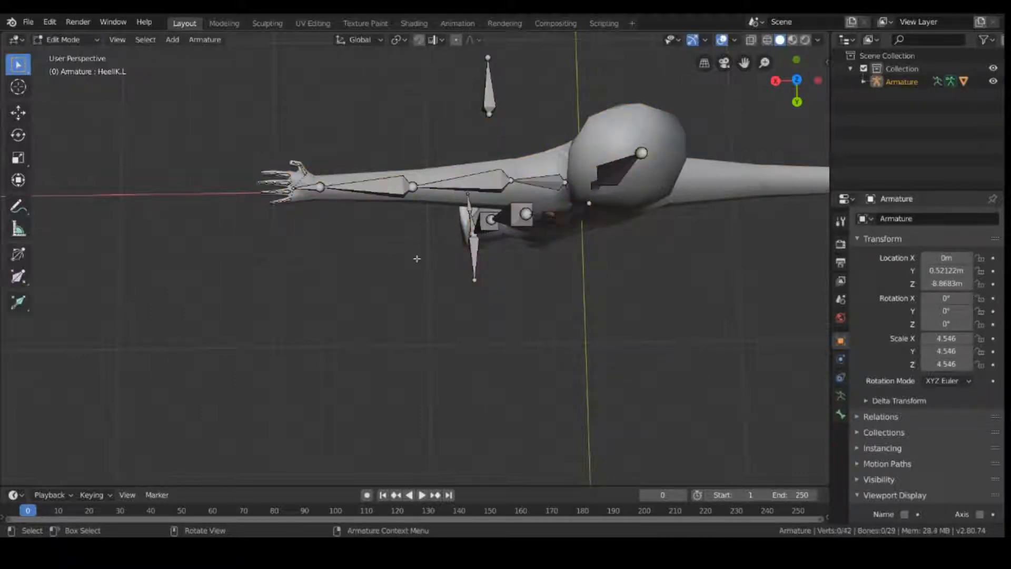
- Extrude a bone from the left elbow joint along the global Y axis, with its tail at about Y 1.03 m
scroll(423, 213, up, 3)
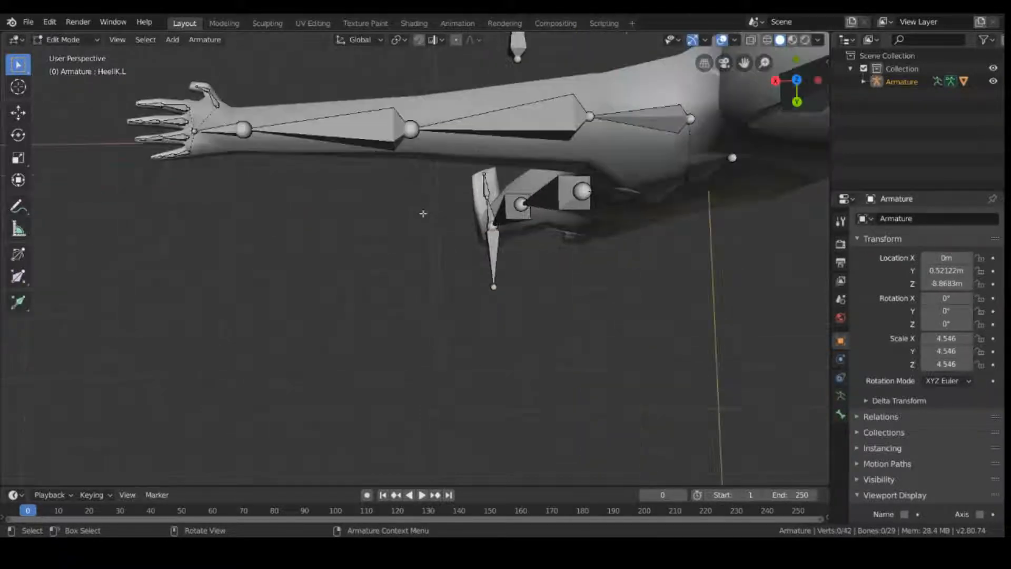
click(413, 138)
key(e)
key(y)
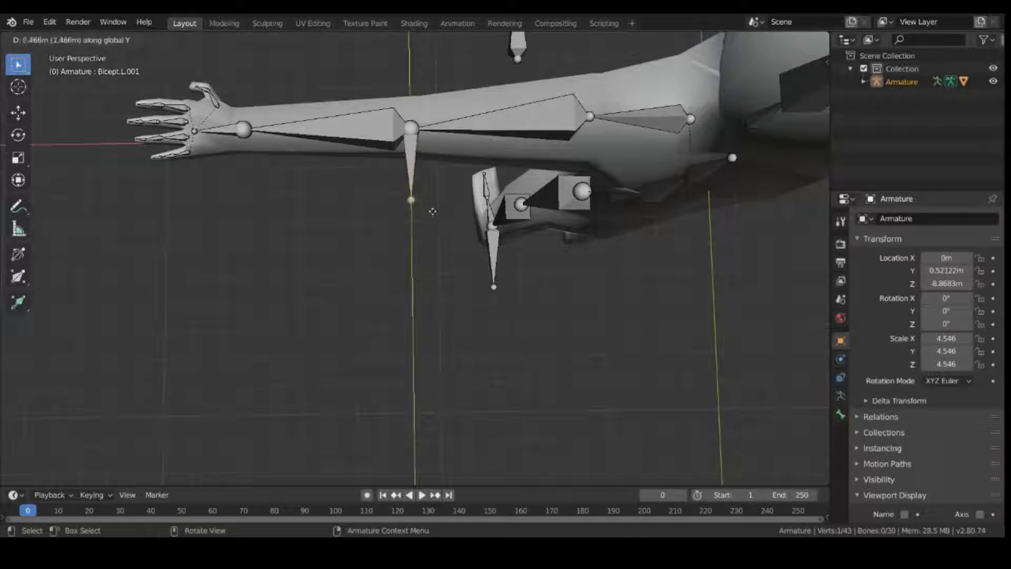
click(435, 288)
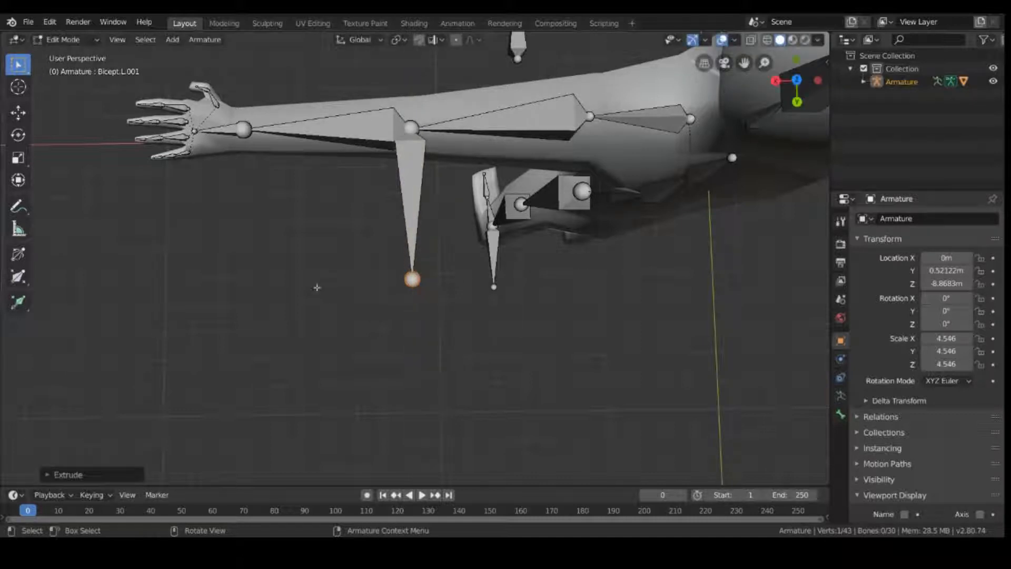
- Extrude a bone from the left wrist joint along the global Y axis, with its tail at about Y 0.70 m, and deselect it
click(244, 131)
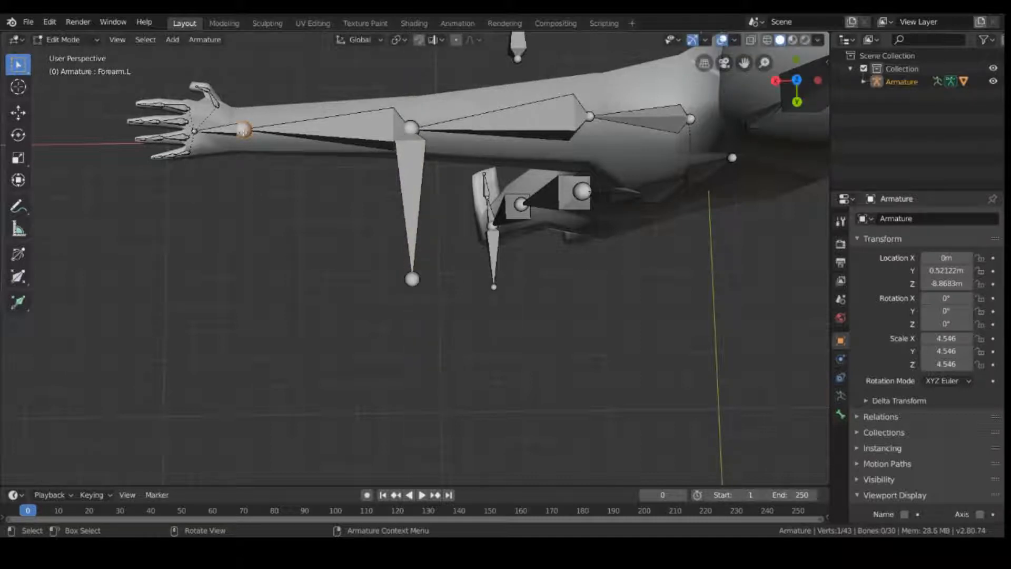
key(e)
key(y)
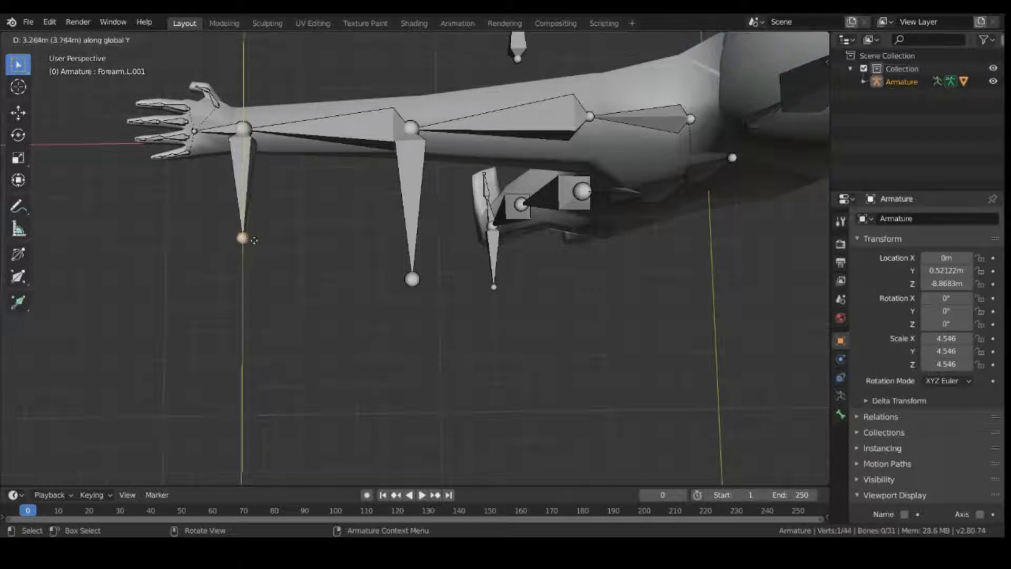
click(254, 241)
middle_drag(309, 296, 329, 180)
click(328, 180)
mouse_move(361, 219)
middle_down()
mouse_move(344, 222)
mouse_move(357, 219)
middle_up()
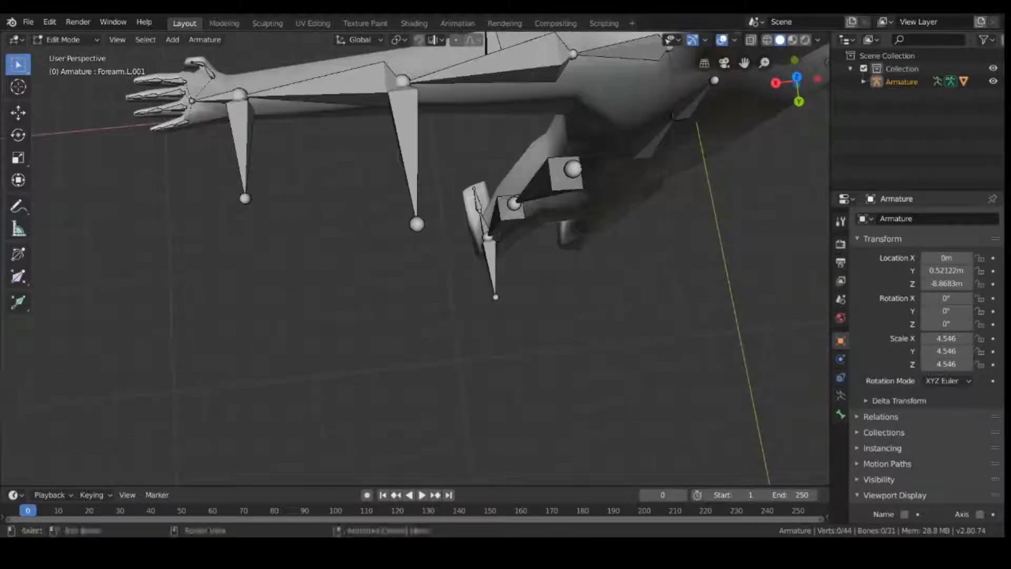
- Clear the parent of the extruded elbow bone Bicept.L.001 and display its bone properties
click(408, 151)
right_click(407, 151)
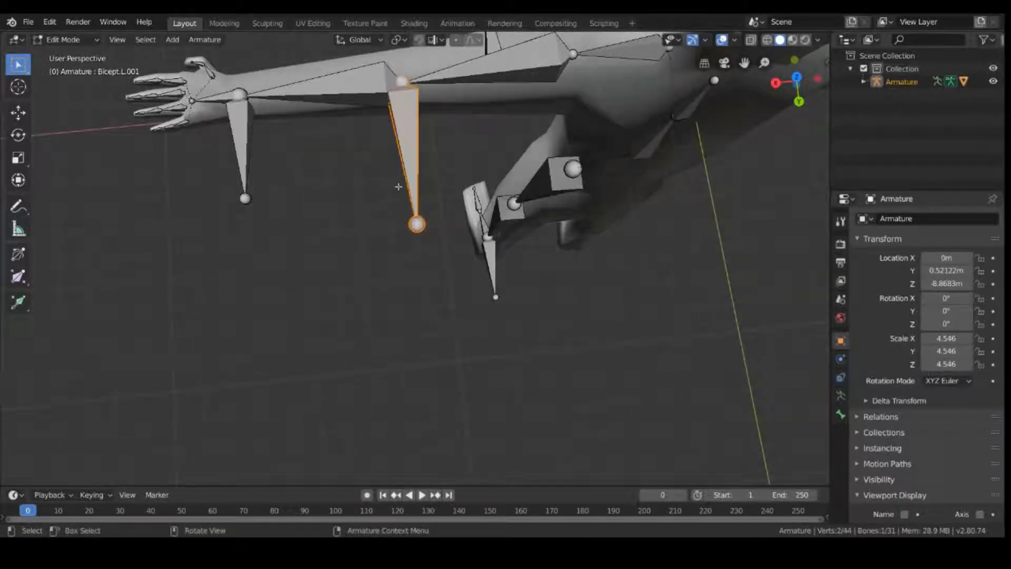
key(ctrl+p)
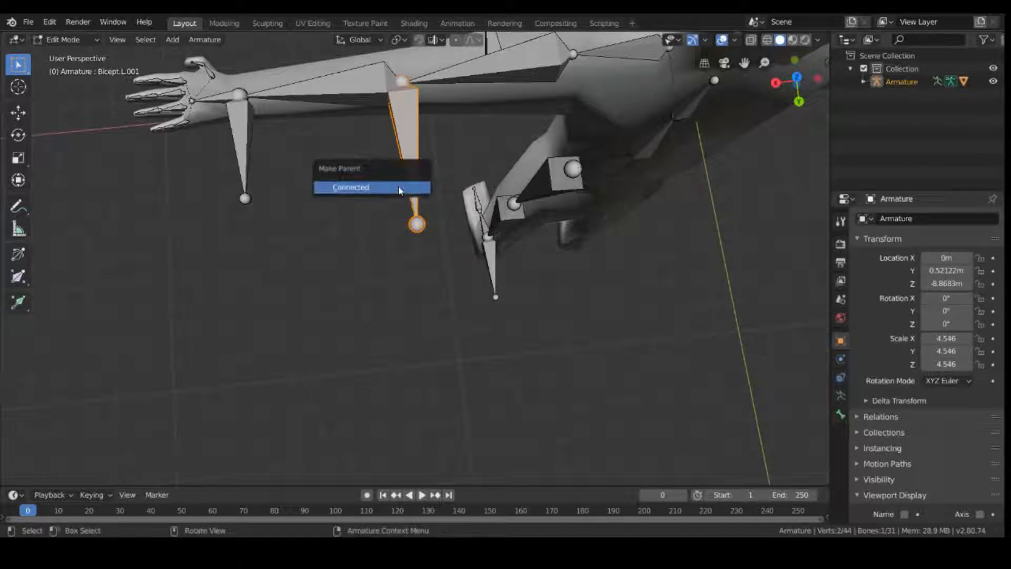
click(372, 187)
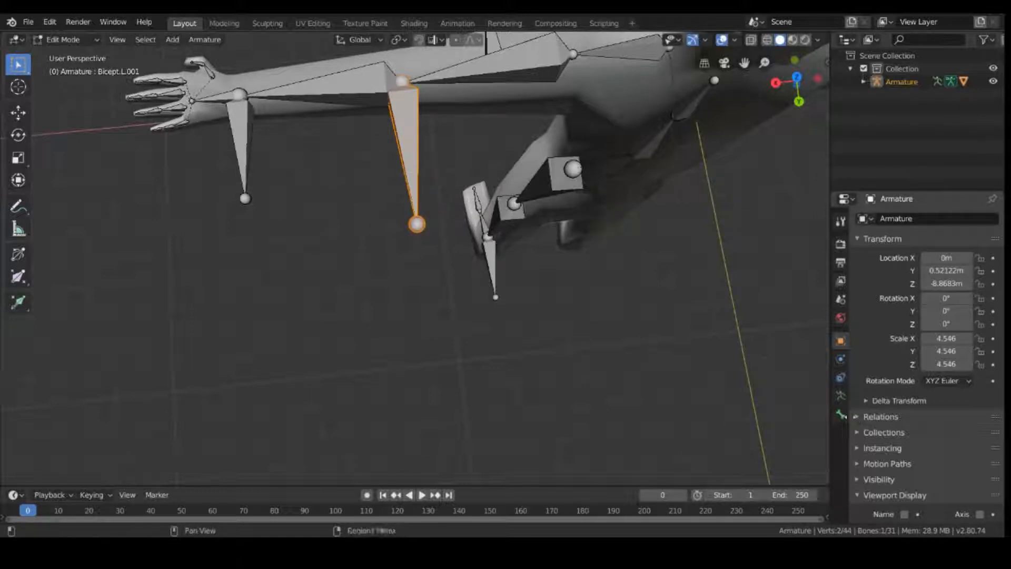
click(842, 414)
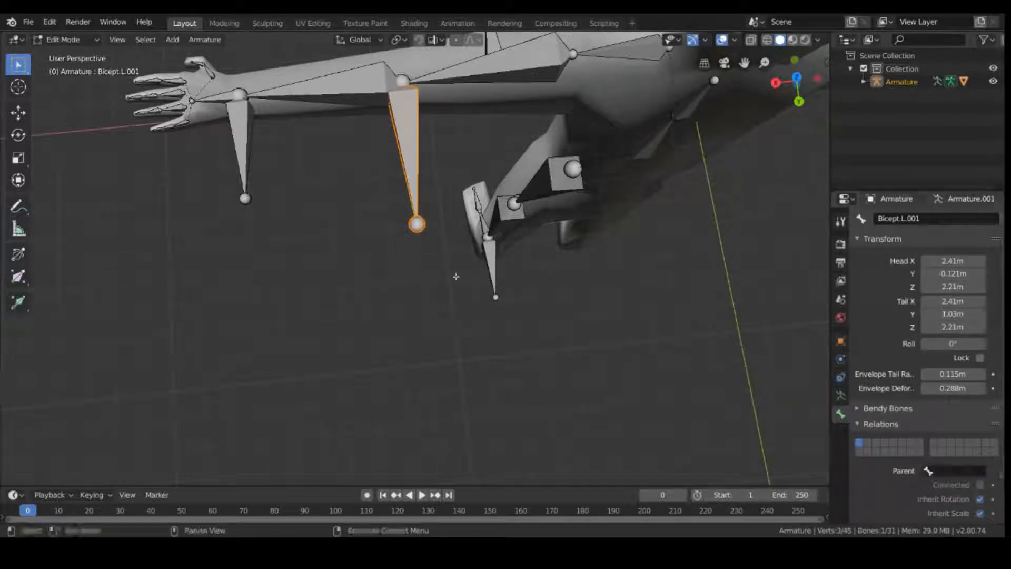
- Clear the parent of the extruded wrist bone Forearm.L.001 and check the elbow bone's parent relation
click(255, 147)
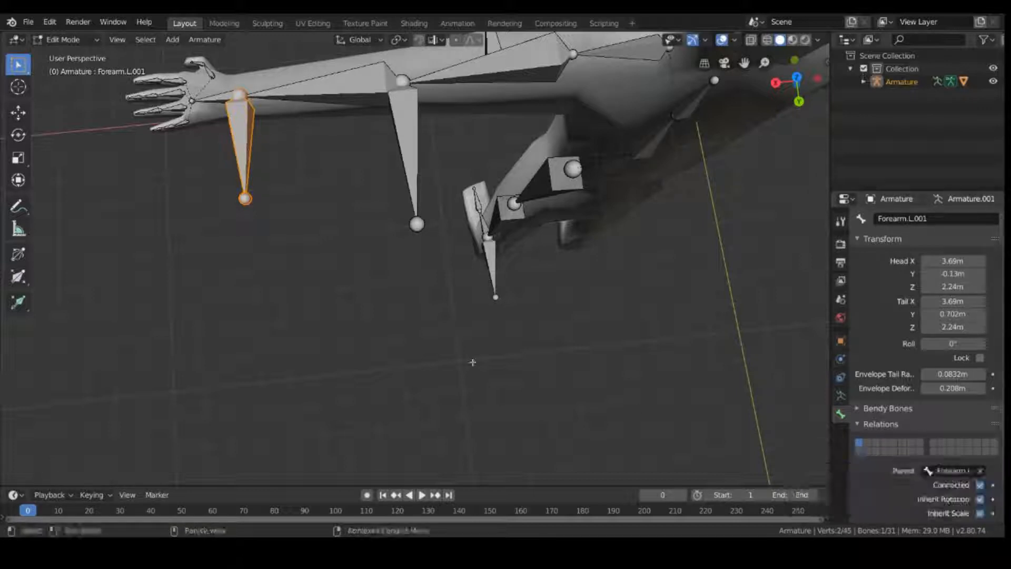
key(alt+p)
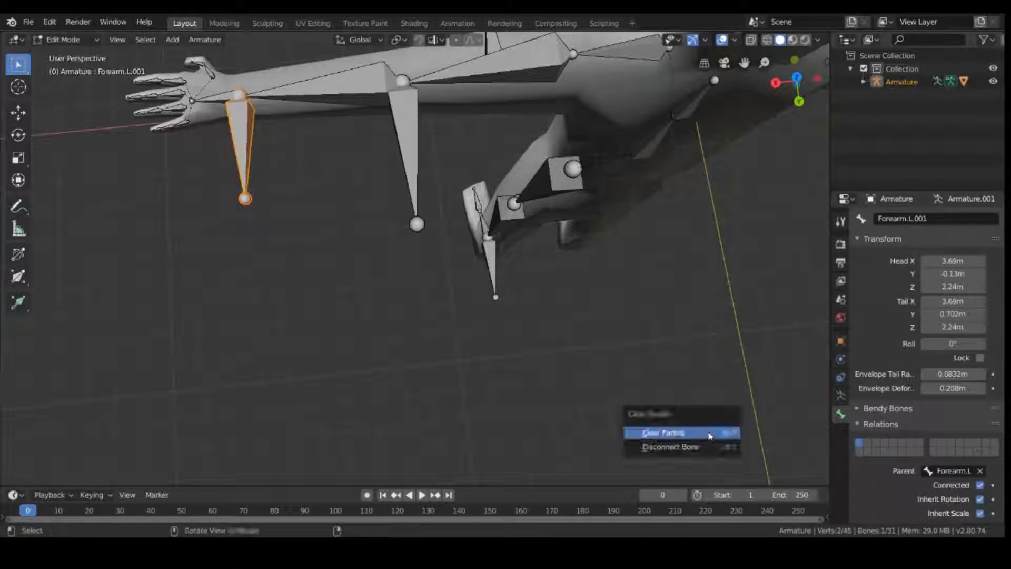
click(710, 436)
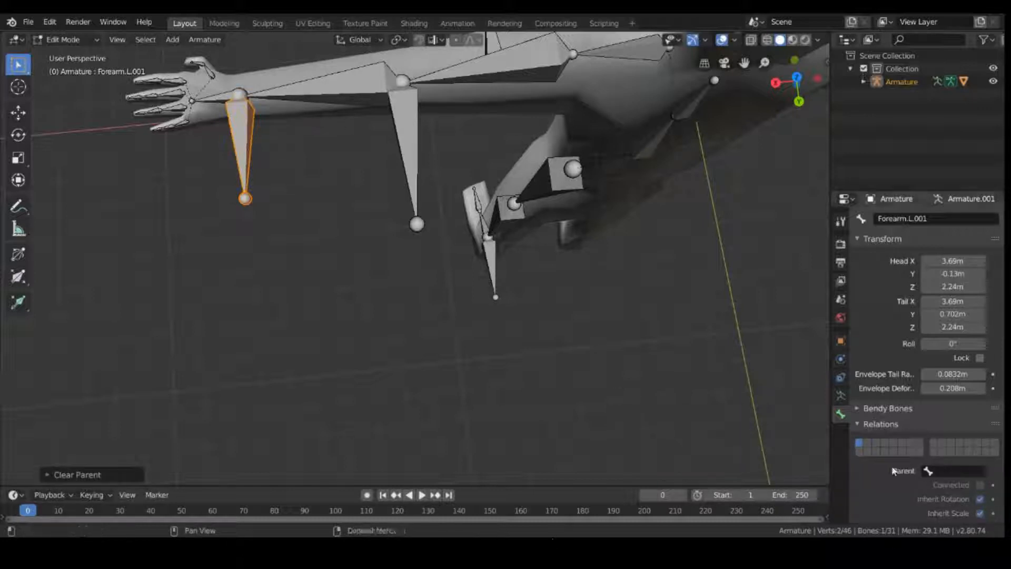
click(418, 158)
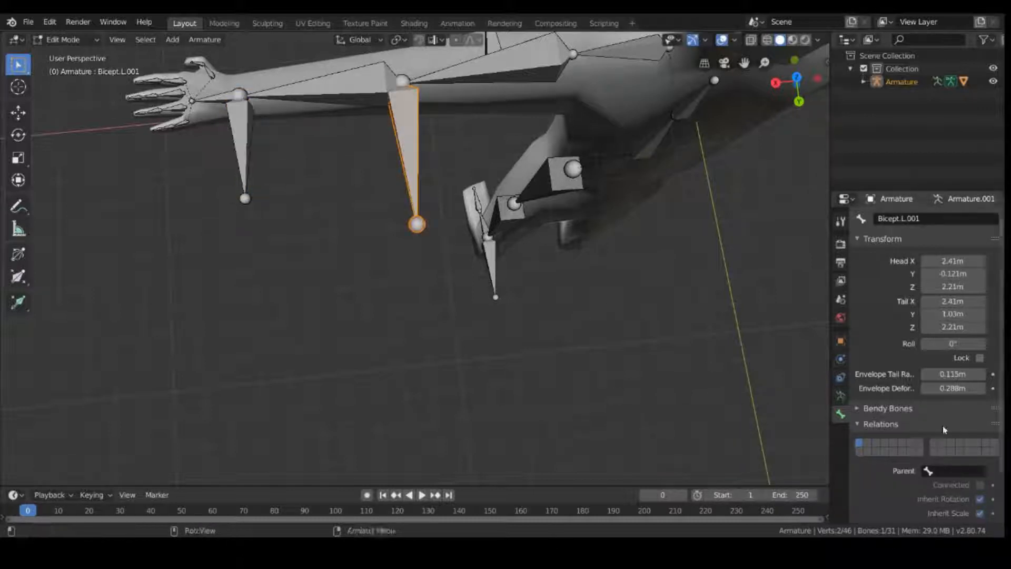
scroll(886, 391, down, 2)
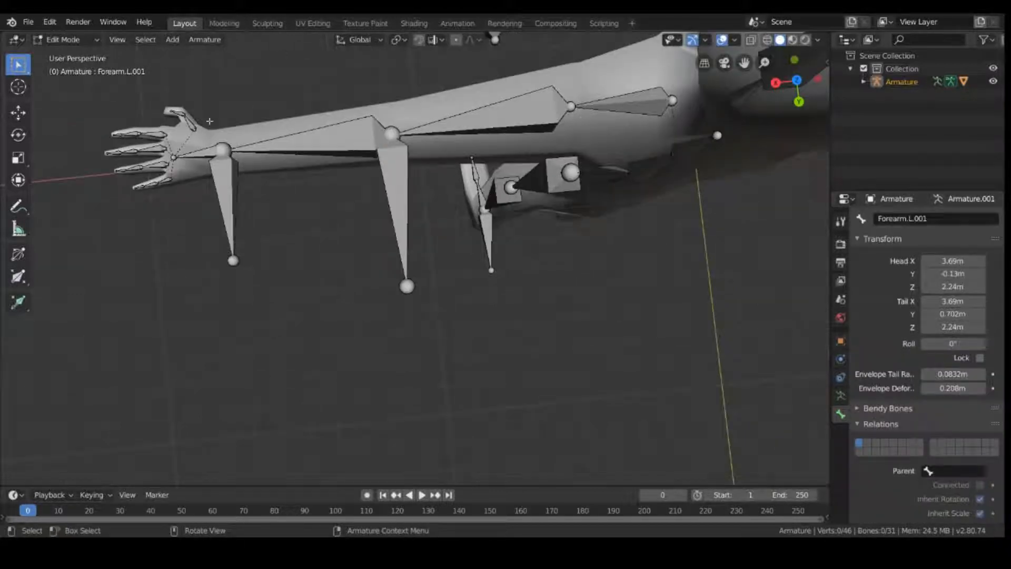
- Move the Bicept.L.001 bone away from the arm along the global Y axis, placing its head at about Y 1.28 m
click(390, 187)
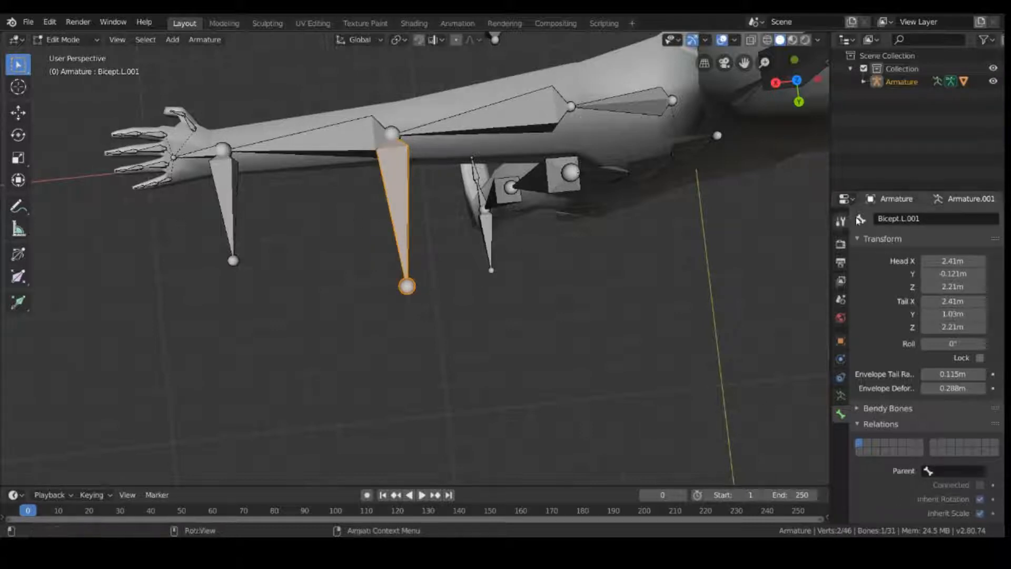
click(240, 218)
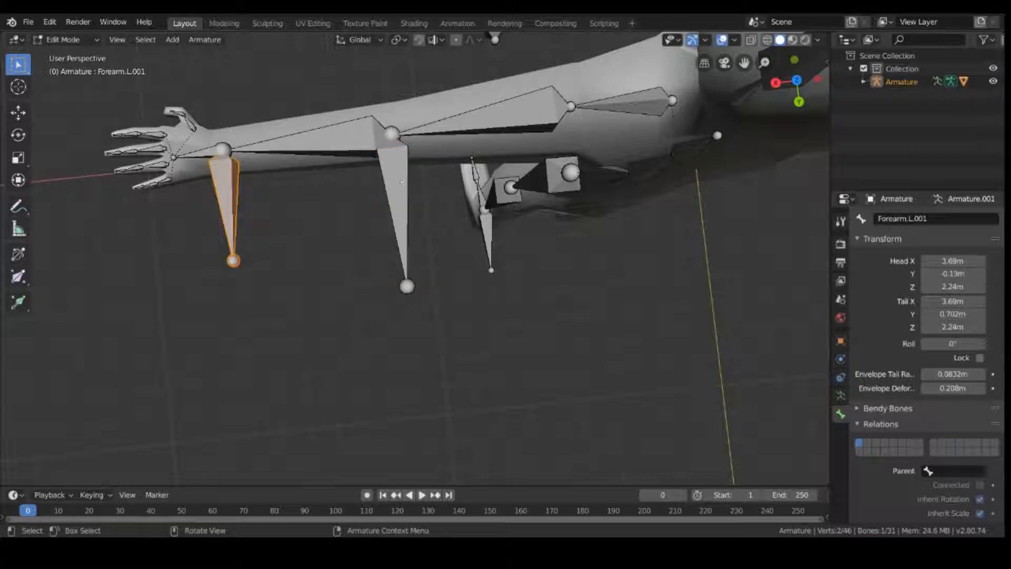
click(421, 226)
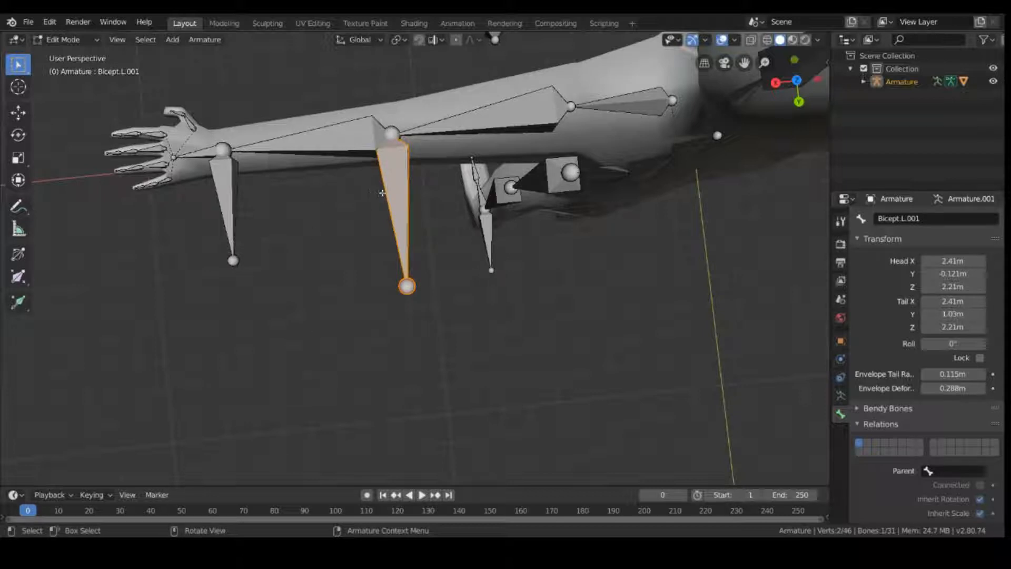
key(g)
key(y)
click(401, 405)
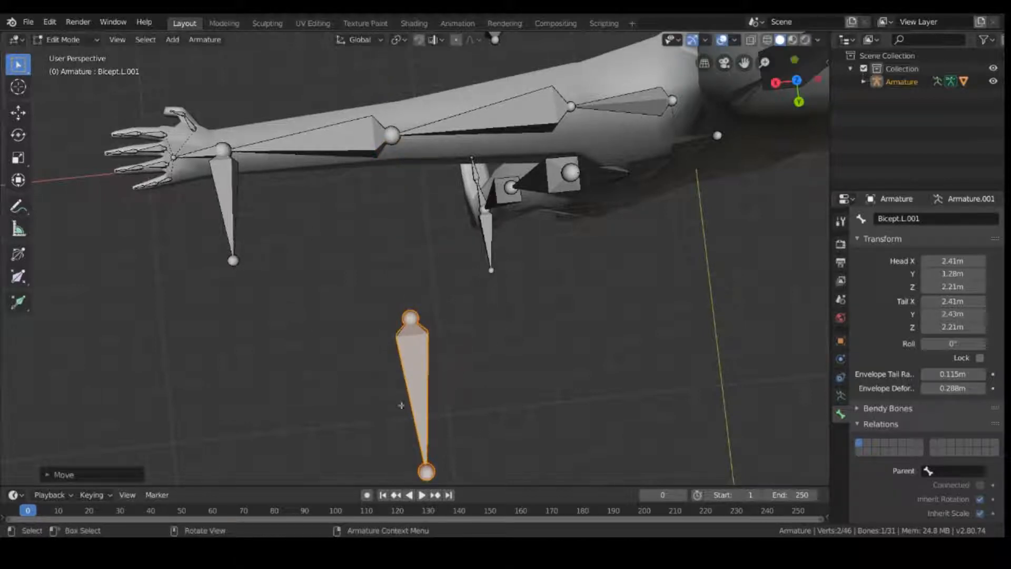
- Rename the moved elbow bone to ElboyIK.L
click(914, 218)
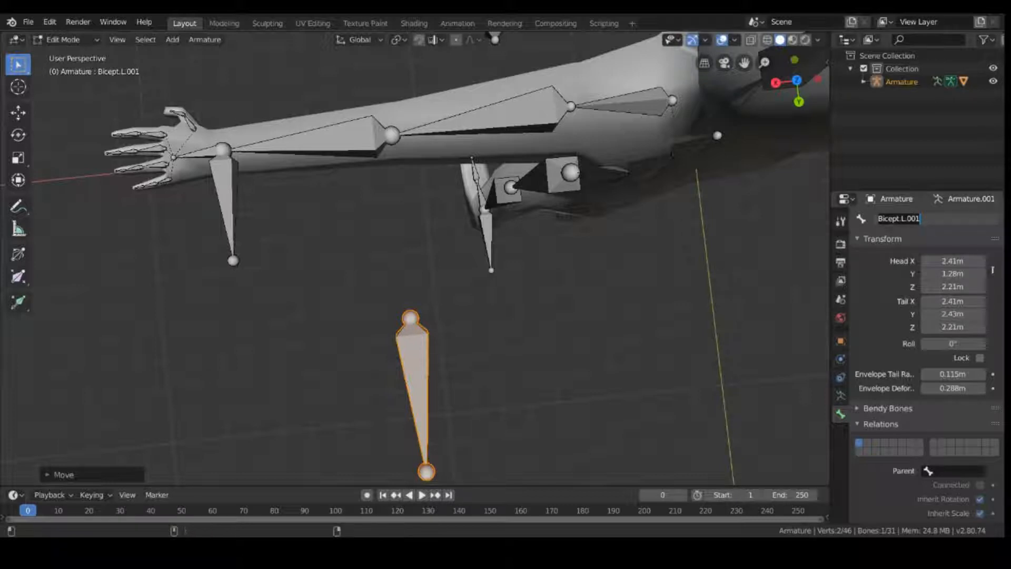
text(ElbowIK>L)
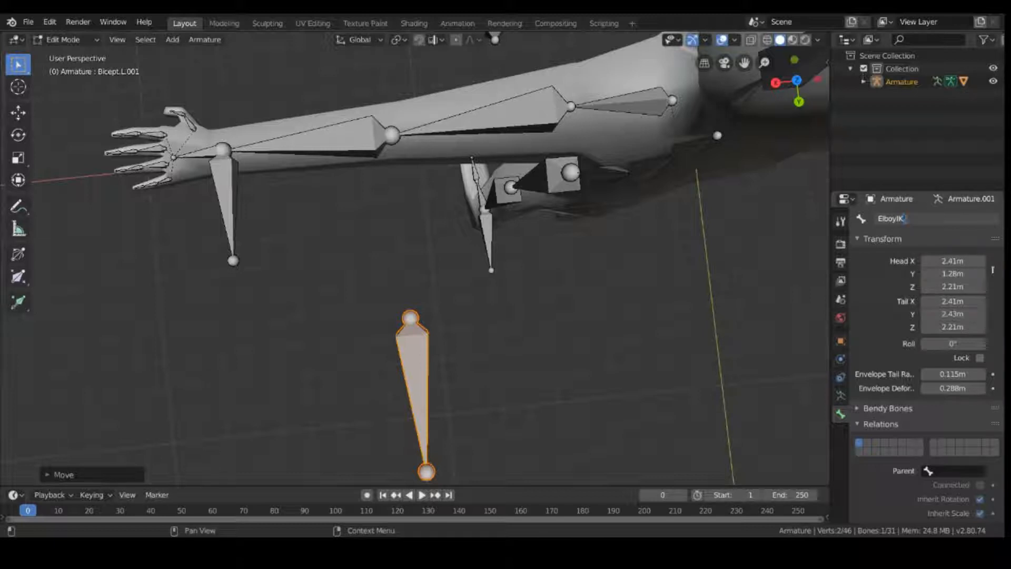
text(.L)
key(Return)
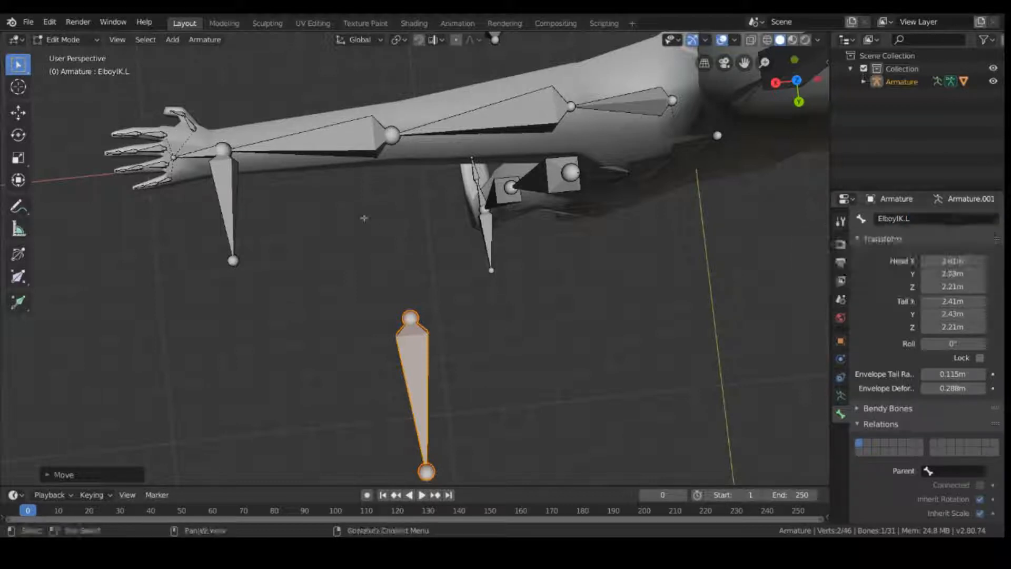
- Rename the extruded wrist bone Forearm.L.001 to WristIK.L, with a capital L suffix
click(232, 207)
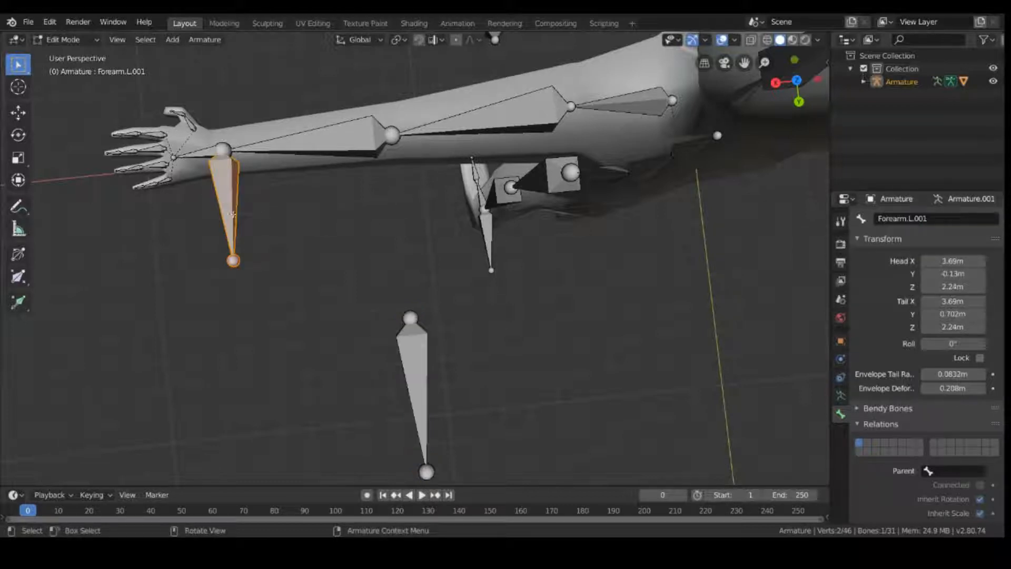
click(909, 226)
text(Wr)
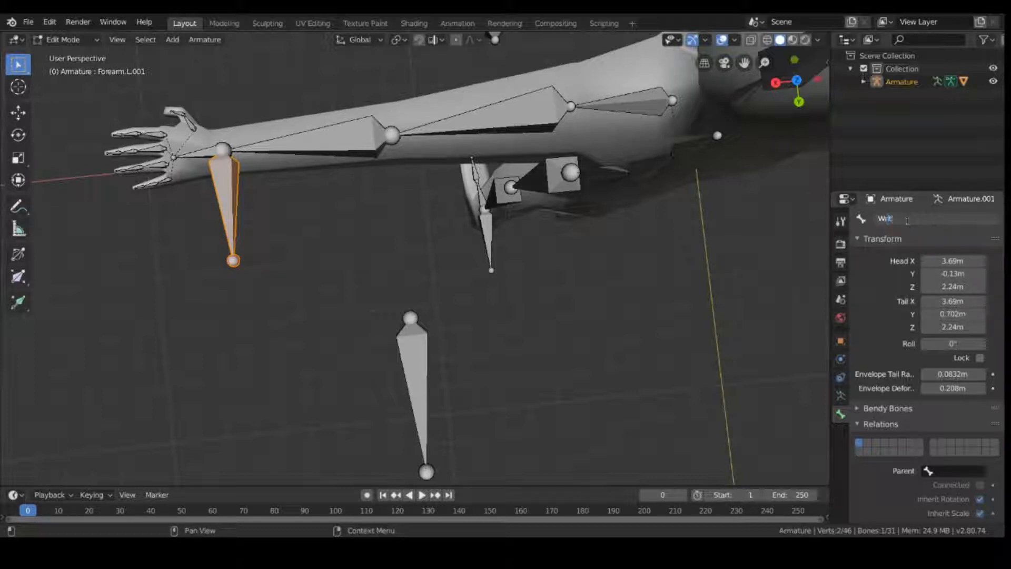
text(istIK.l)
key(Return)
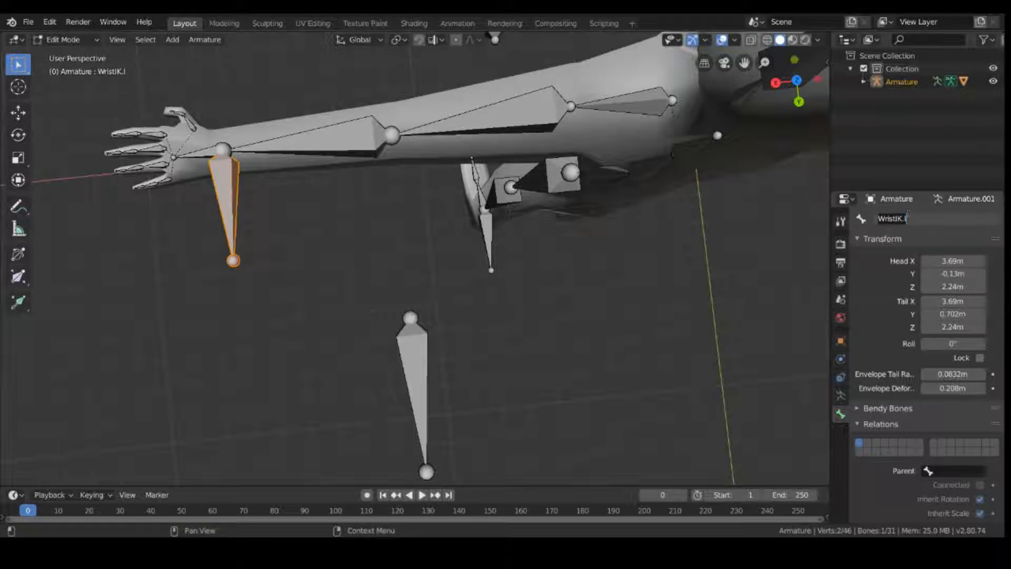
click(930, 221)
text(L)
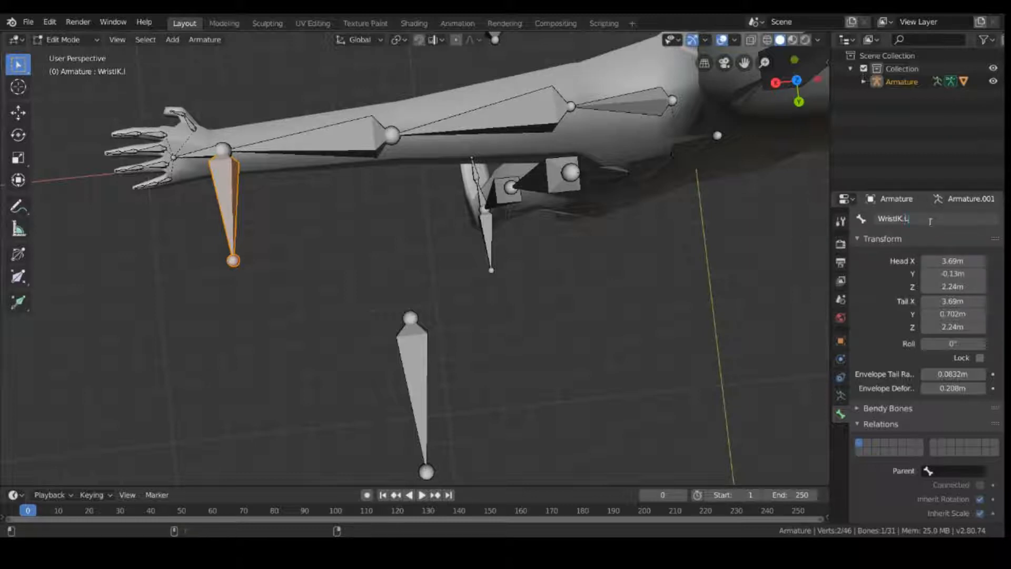
key(Return)
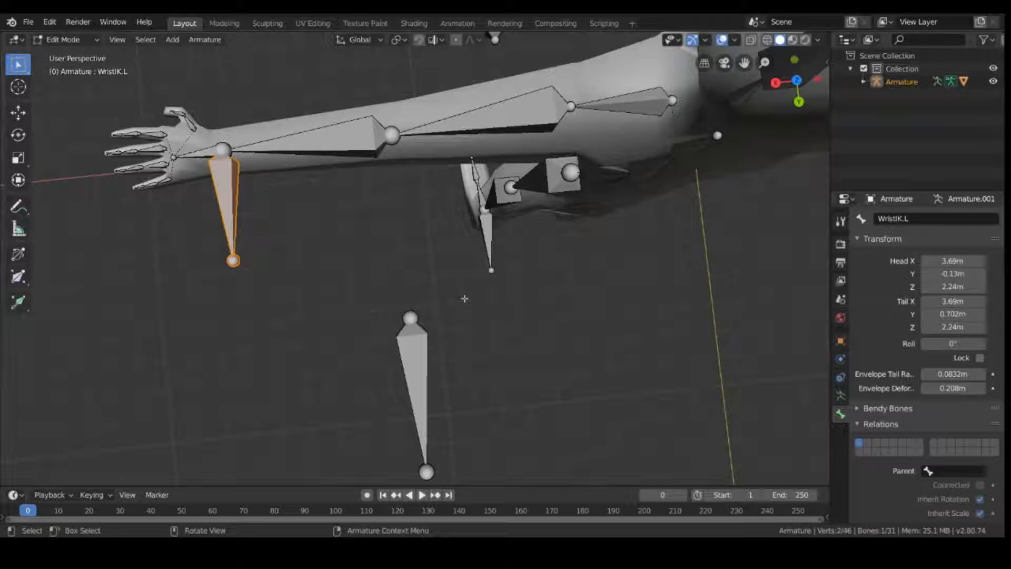
- Parent the Hand.L bone to WristIK.L with Keep Offset, then clear the selection
click(200, 159)
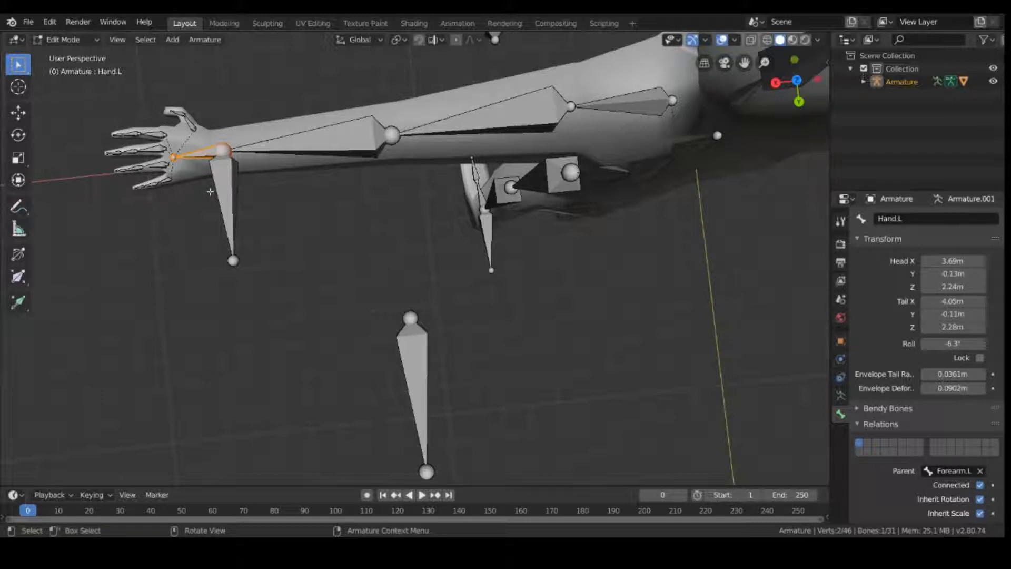
shift+click(231, 200)
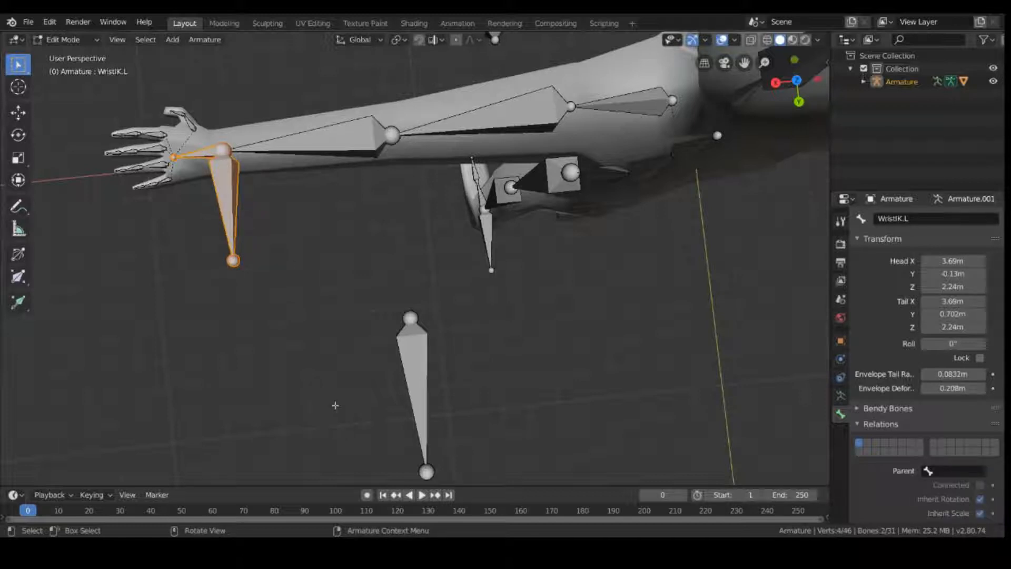
key(ctrl+p)
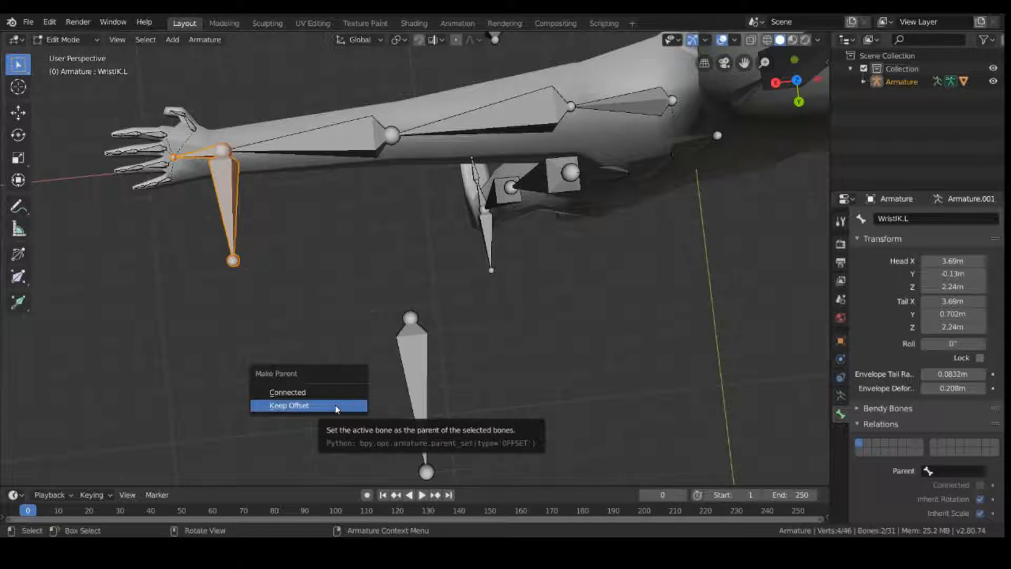
click(306, 406)
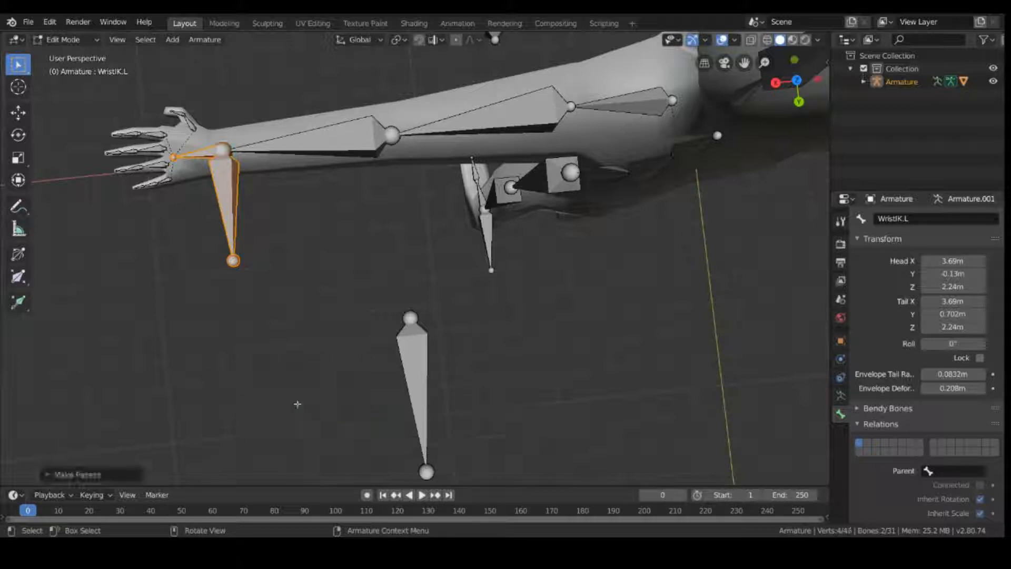
click(261, 253)
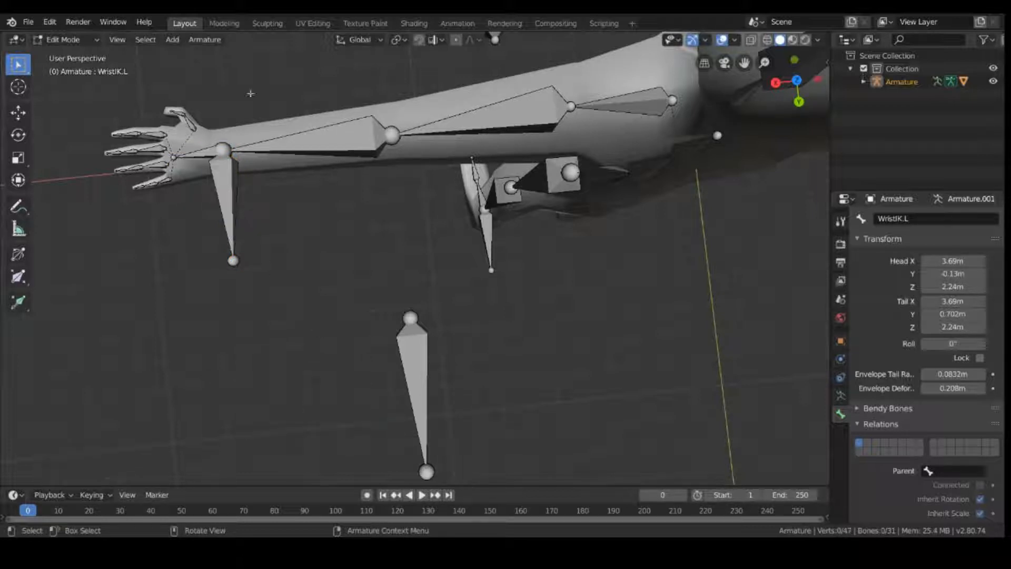
middle_drag(372, 339, 429, 274)
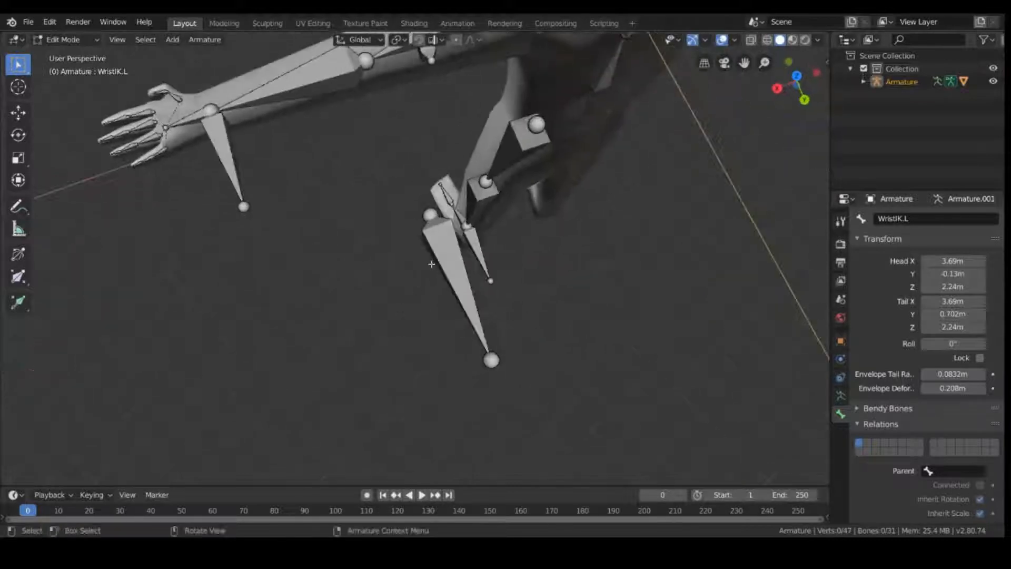
click(433, 262)
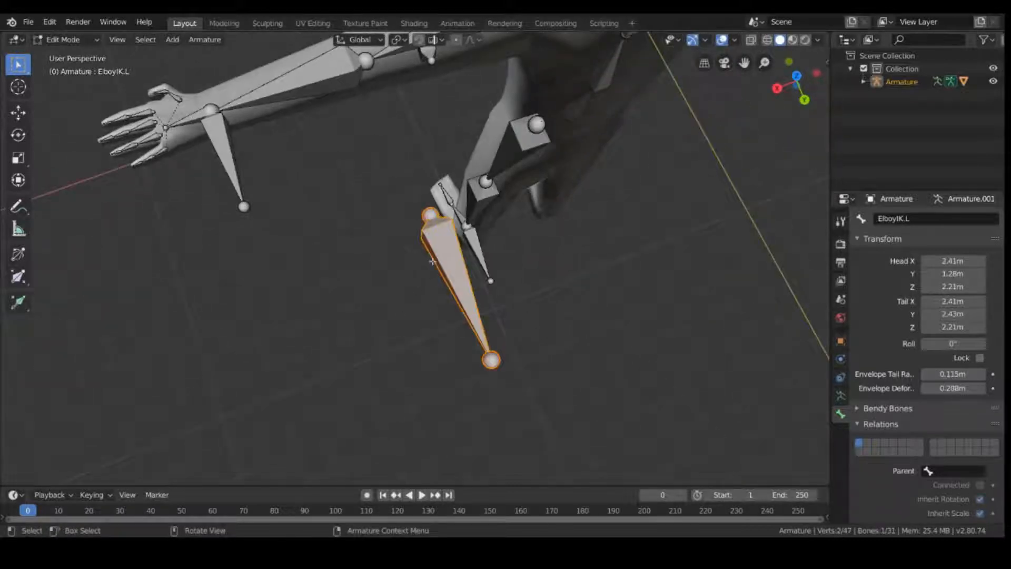
click(221, 166)
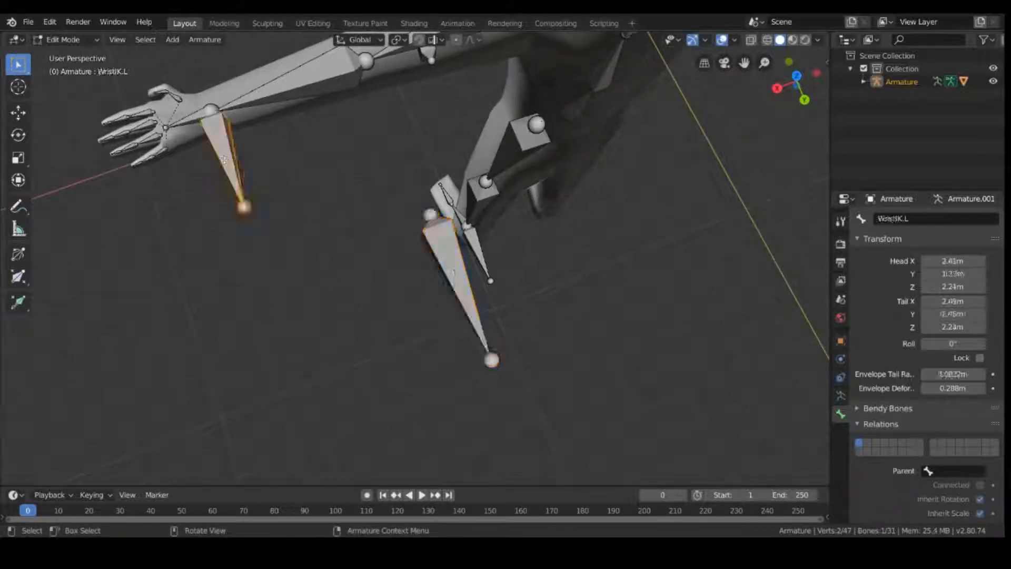
click(56, 40)
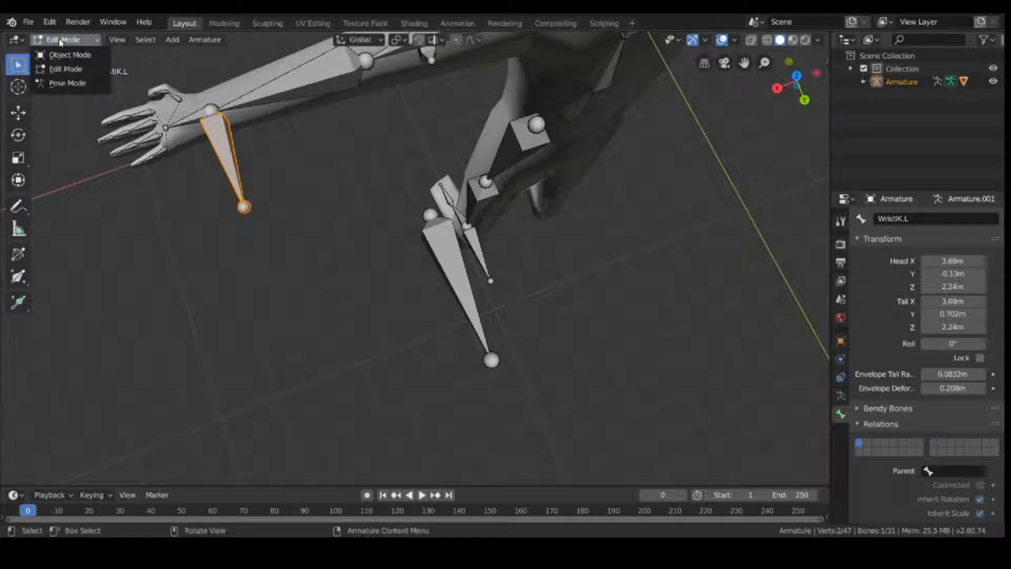
click(85, 83)
middle_drag(316, 374, 525, 377)
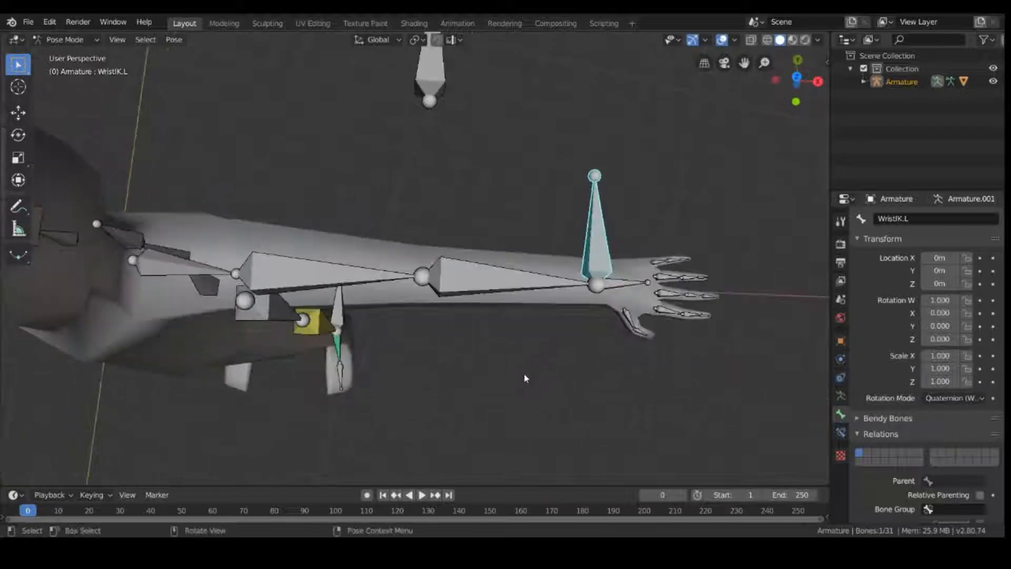
middle_drag(664, 229, 637, 233)
click(495, 237)
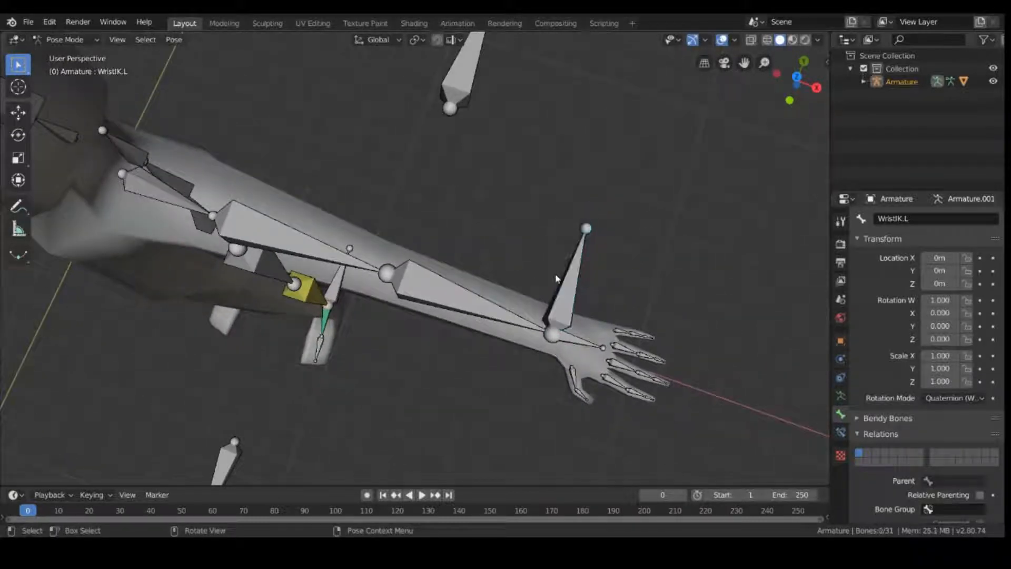
click(559, 279)
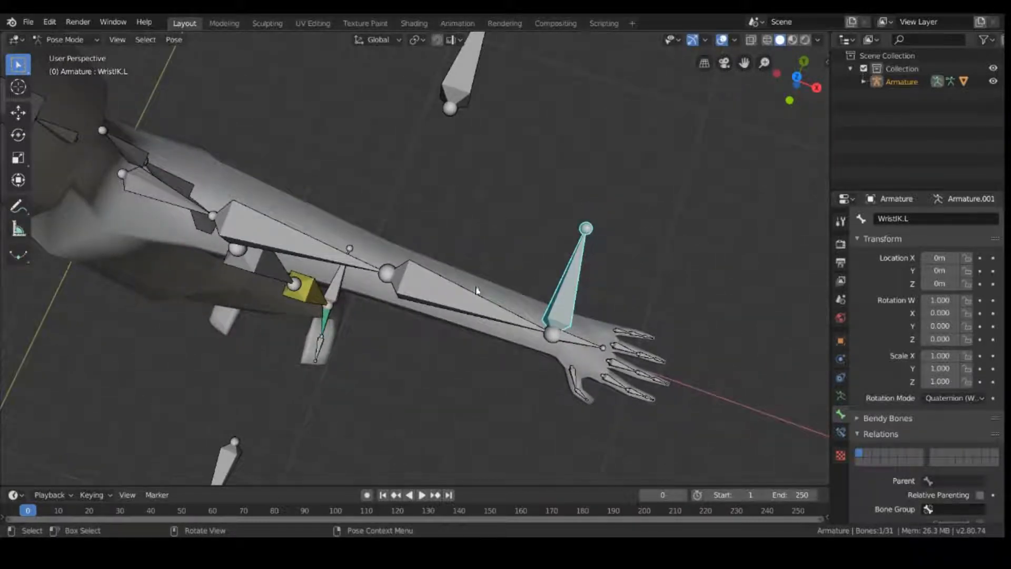
shift+click(465, 300)
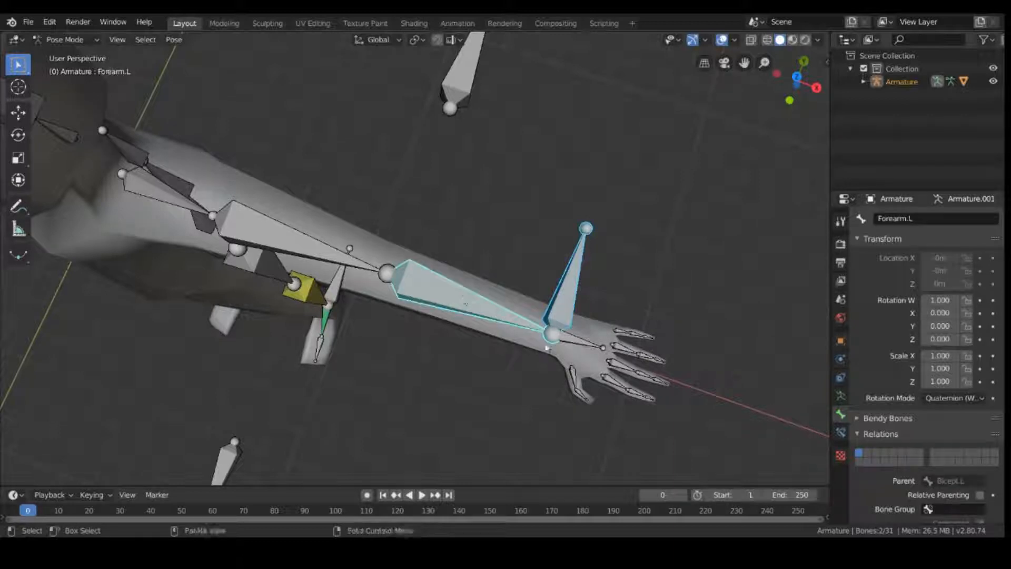
middle_drag(483, 405, 500, 409)
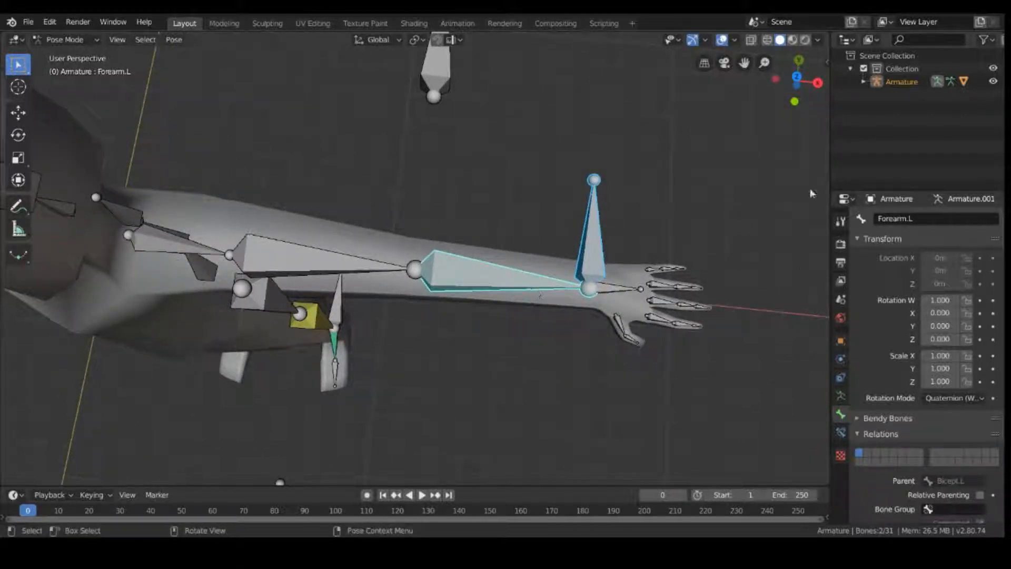
click(602, 243)
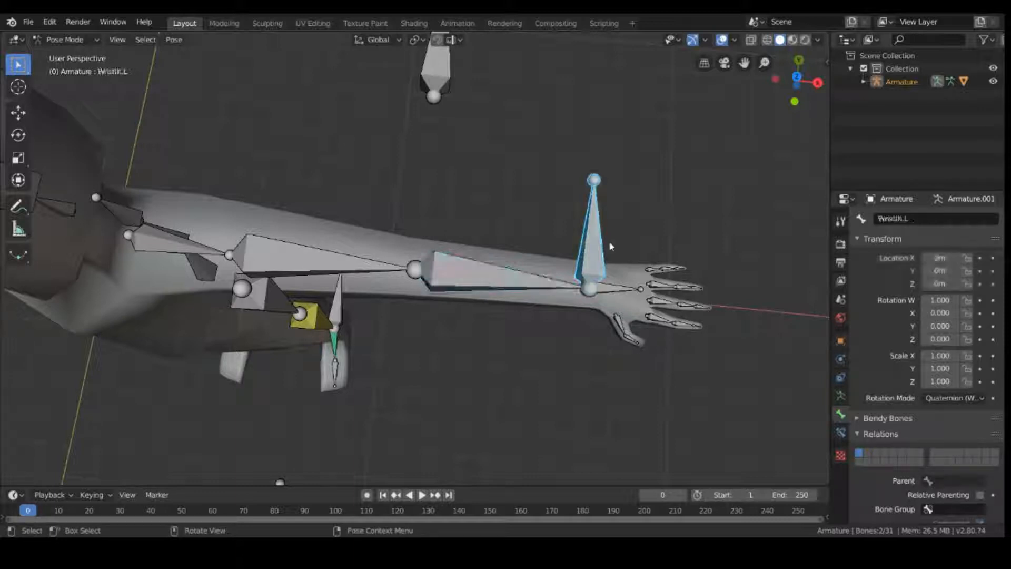
- Return to Edit Mode, turn off Deform for the ElboyIK.L bone and check the same setting on WristIK.L
click(63, 40)
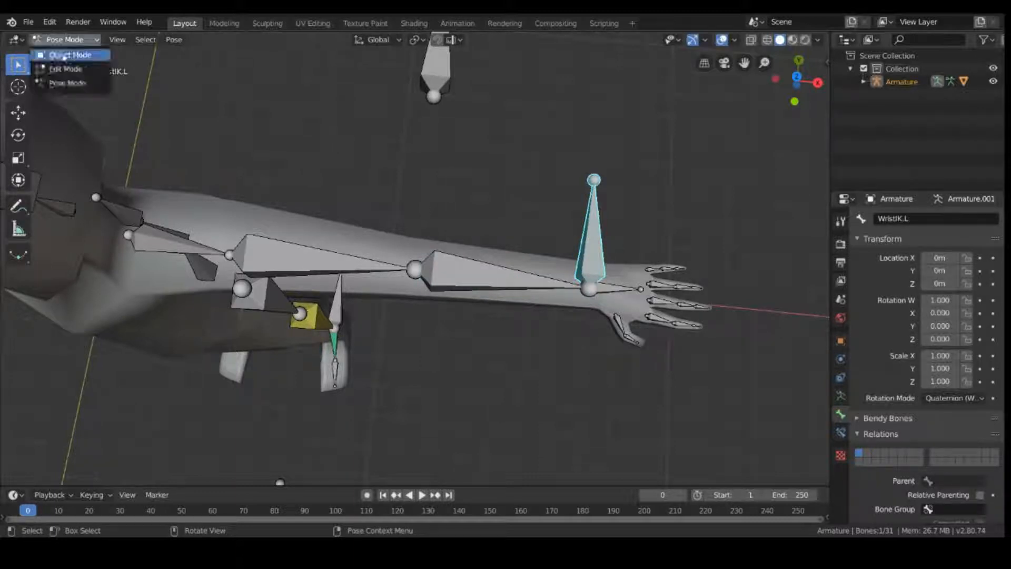
click(61, 65)
scroll(925, 424, down, 3)
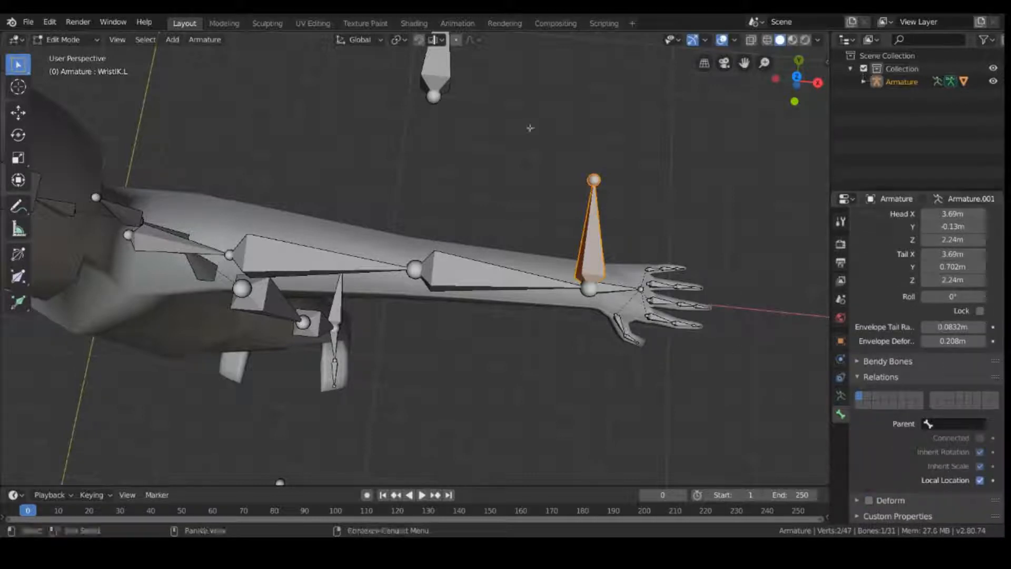
click(443, 90)
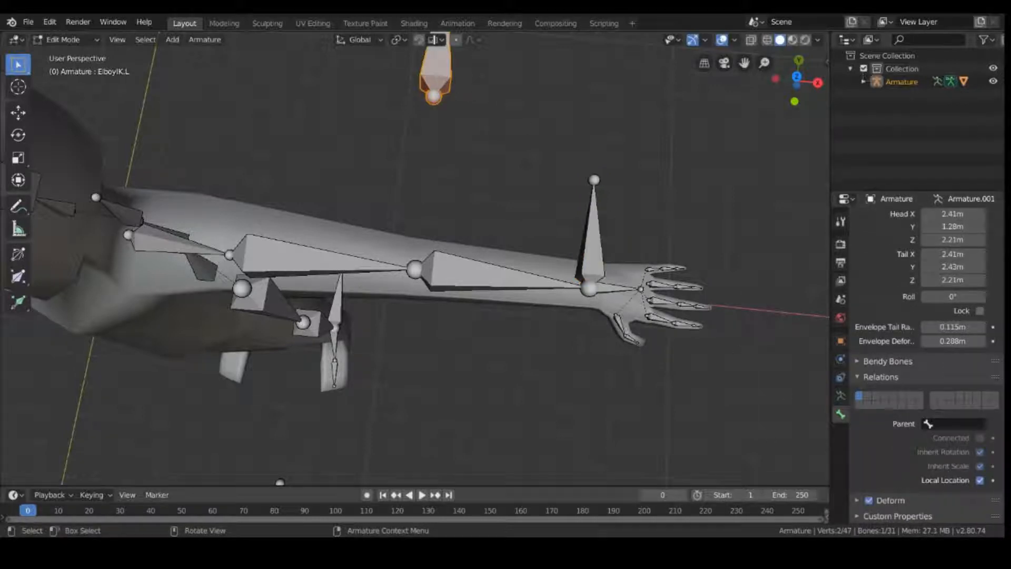
click(869, 500)
click(593, 231)
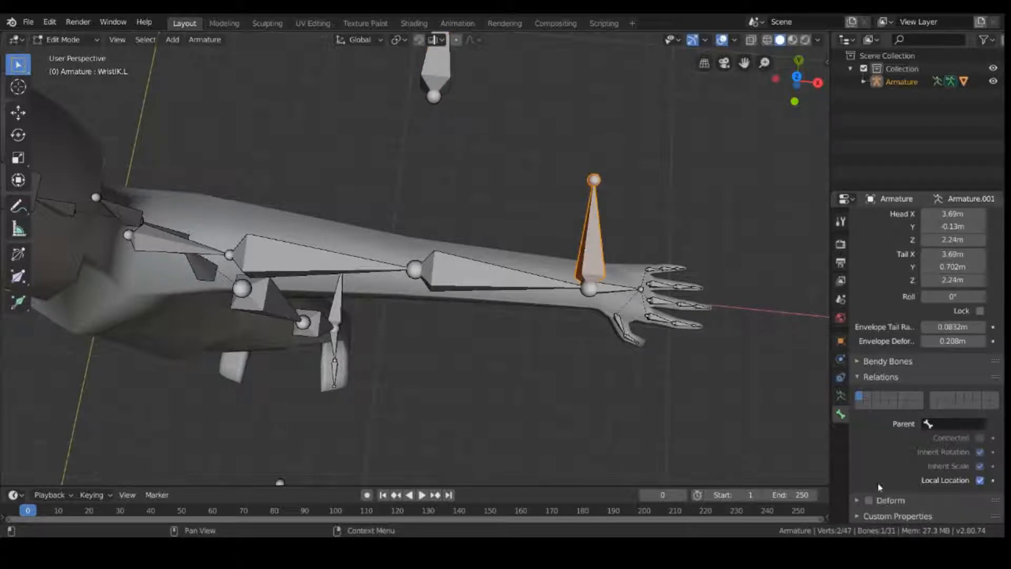
scroll(888, 466, up, 2)
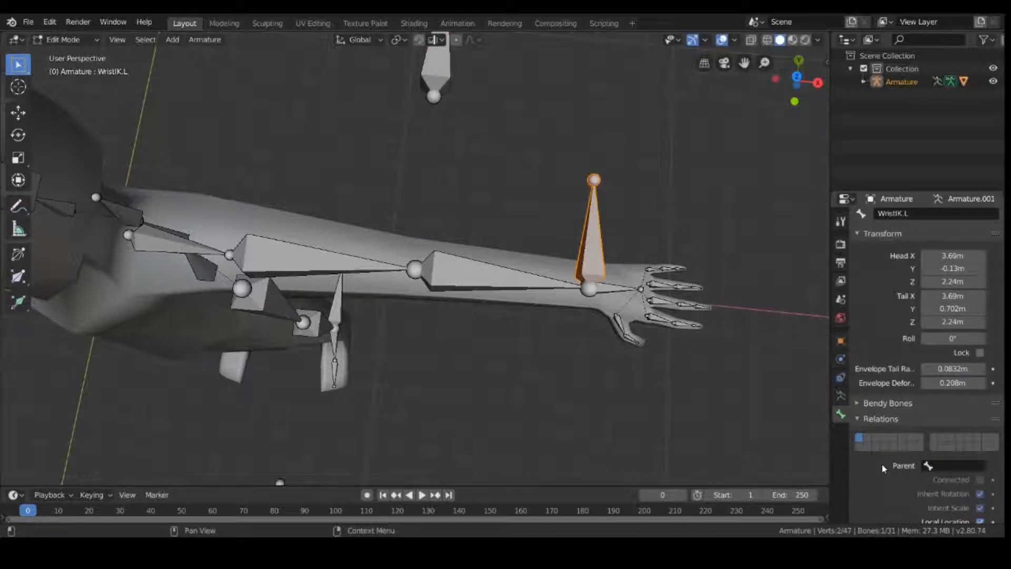
scroll(882, 463, up, 1)
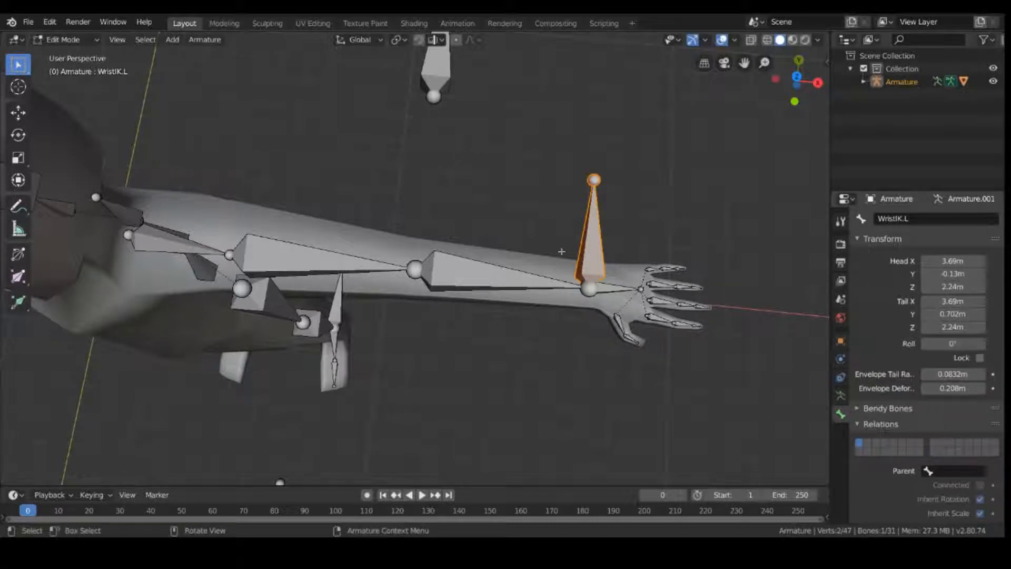
- In Pose Mode, add an IK constraint to the Forearm.L bone with WristIK.L as its target
middle_drag(718, 304, 485, 318)
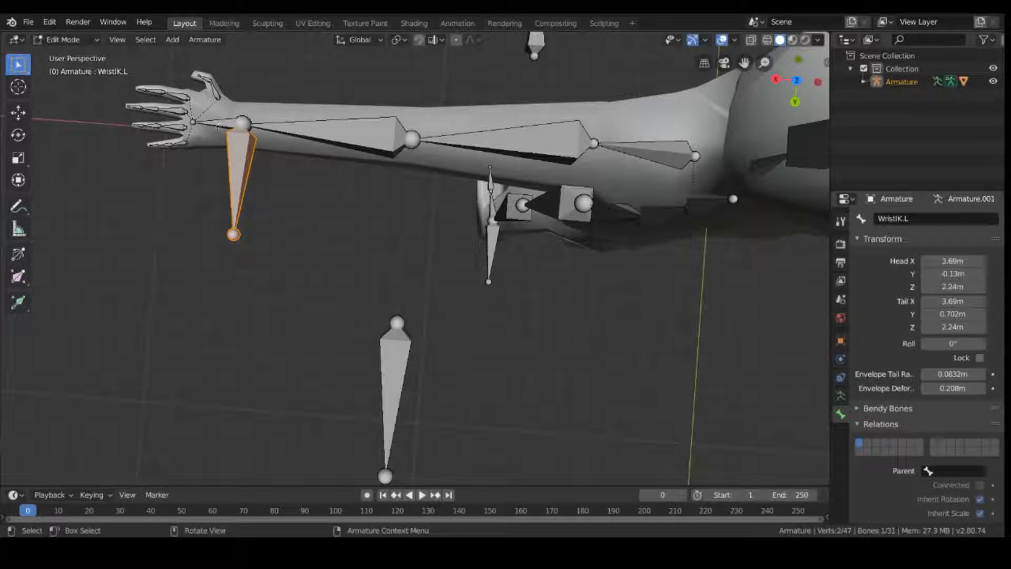
scroll(922, 369, down, 3)
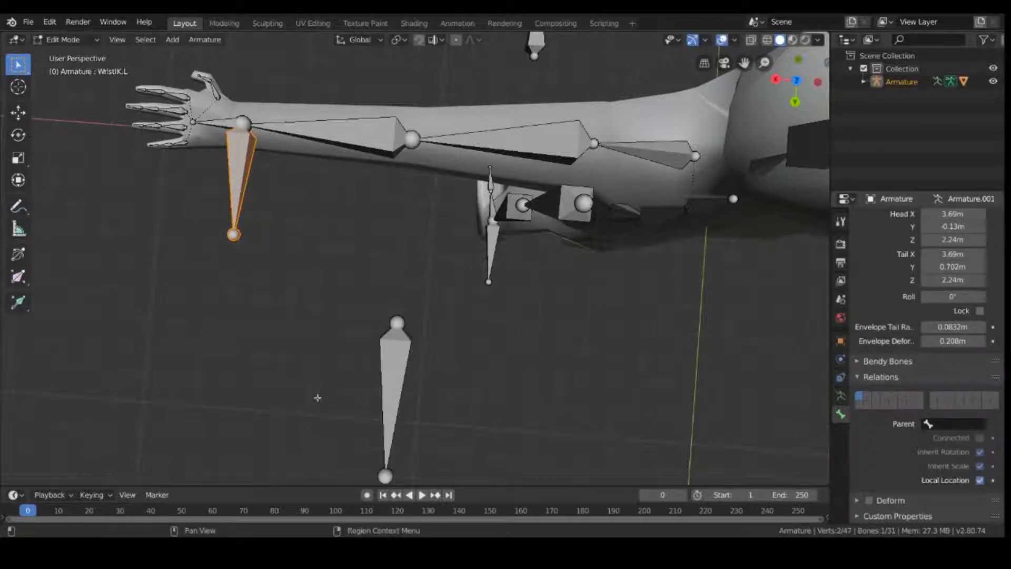
click(45, 43)
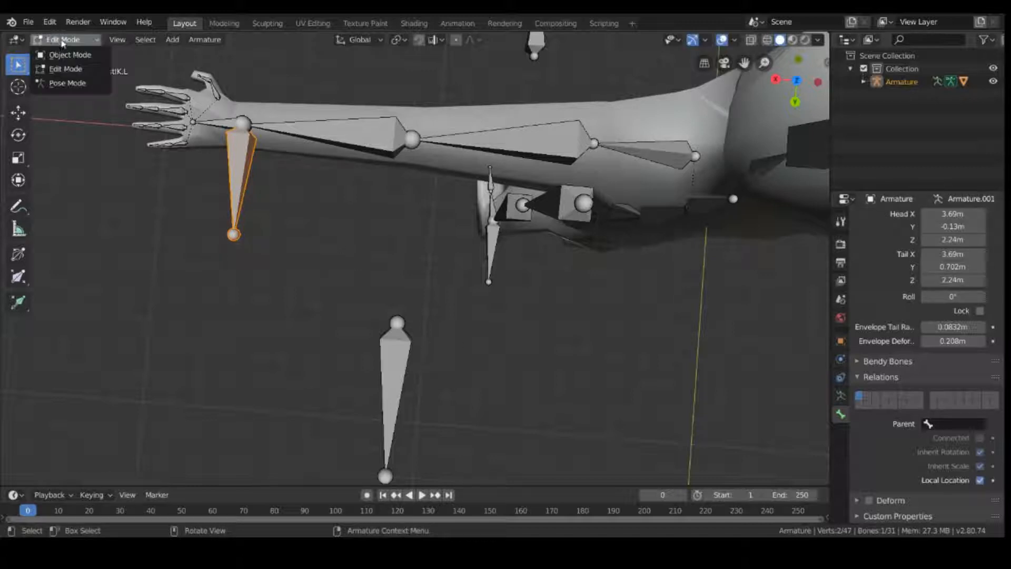
click(82, 80)
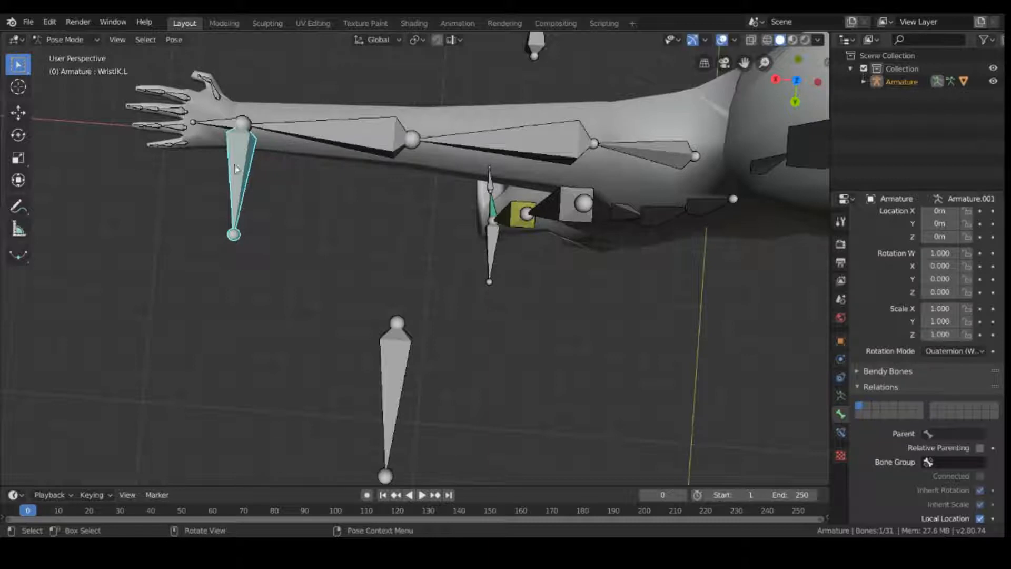
shift+click(287, 138)
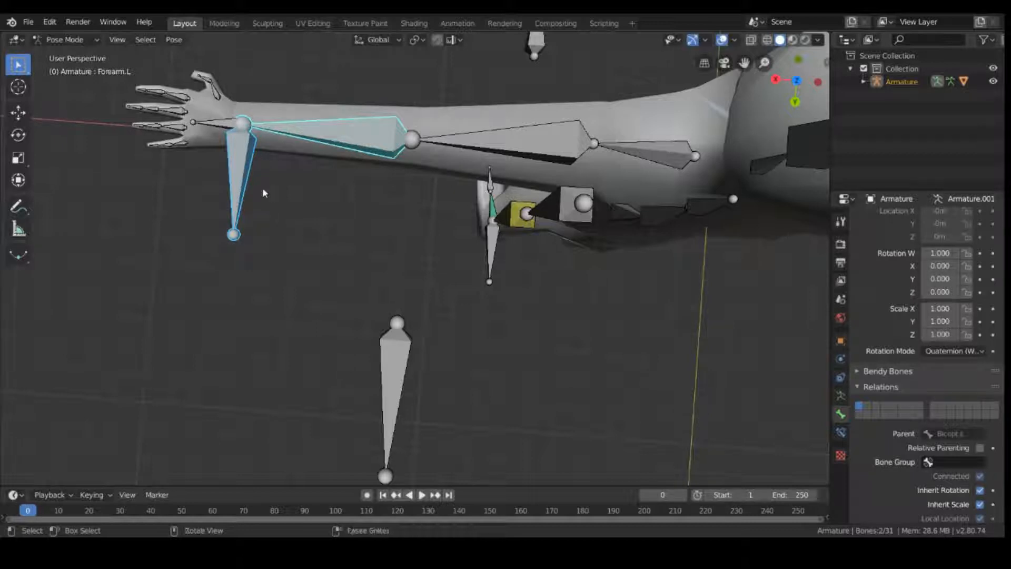
key(ctrl+i)
key(ctrl+i)
key(shift+i)
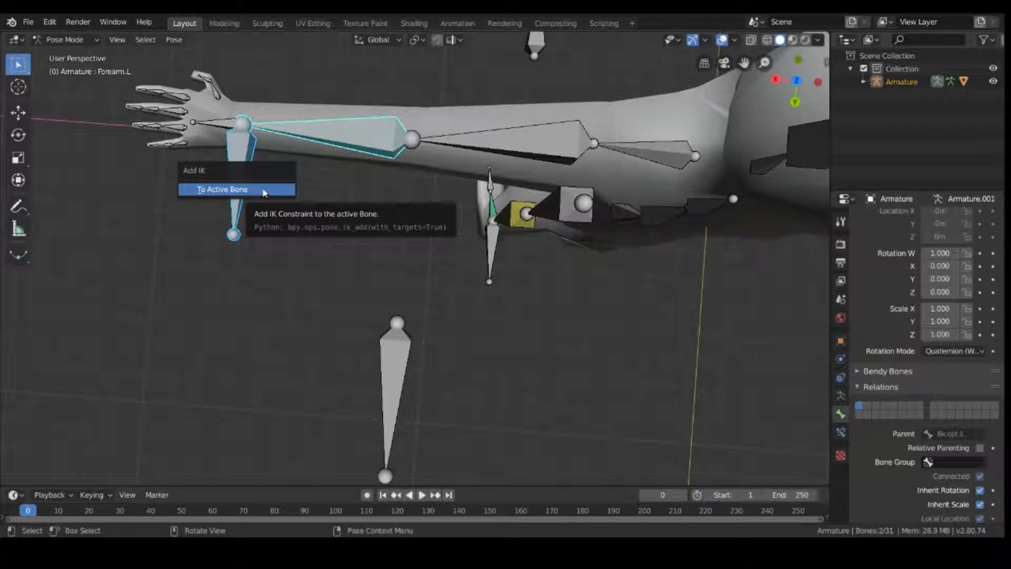
click(264, 190)
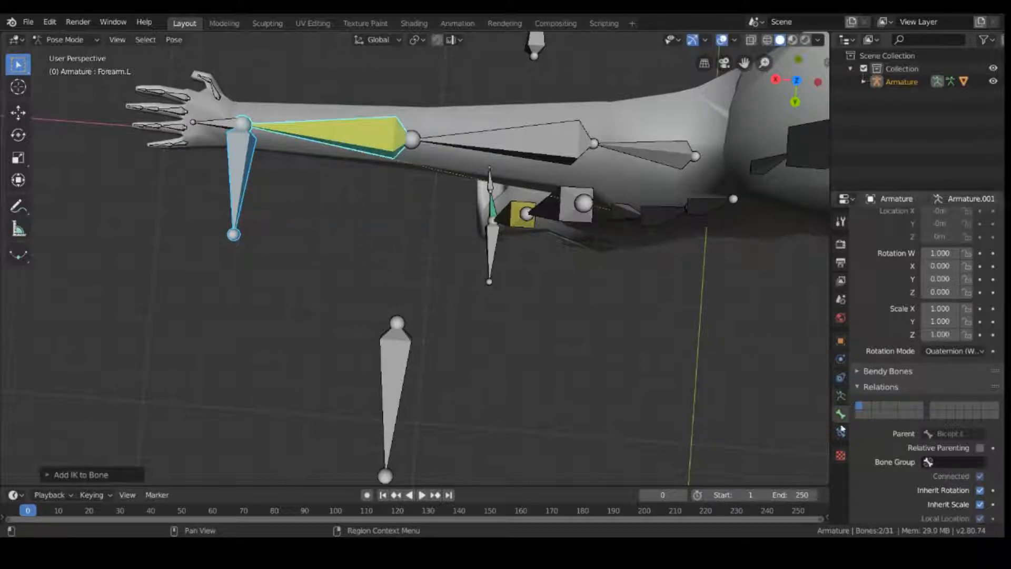
- Set the pole target of Forearm.L's IK constraint to the Armature object
scroll(924, 344, up, 2)
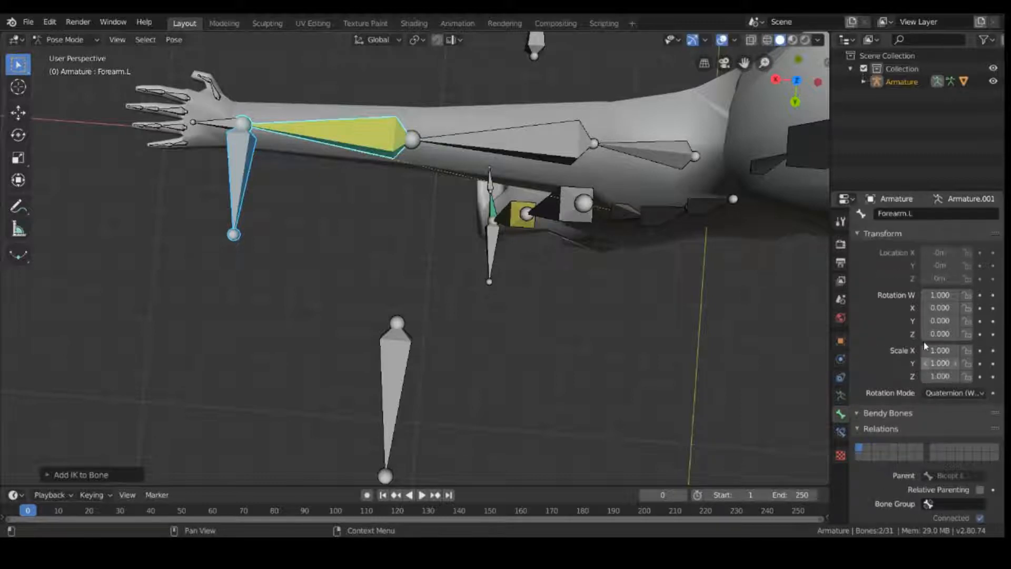
click(842, 433)
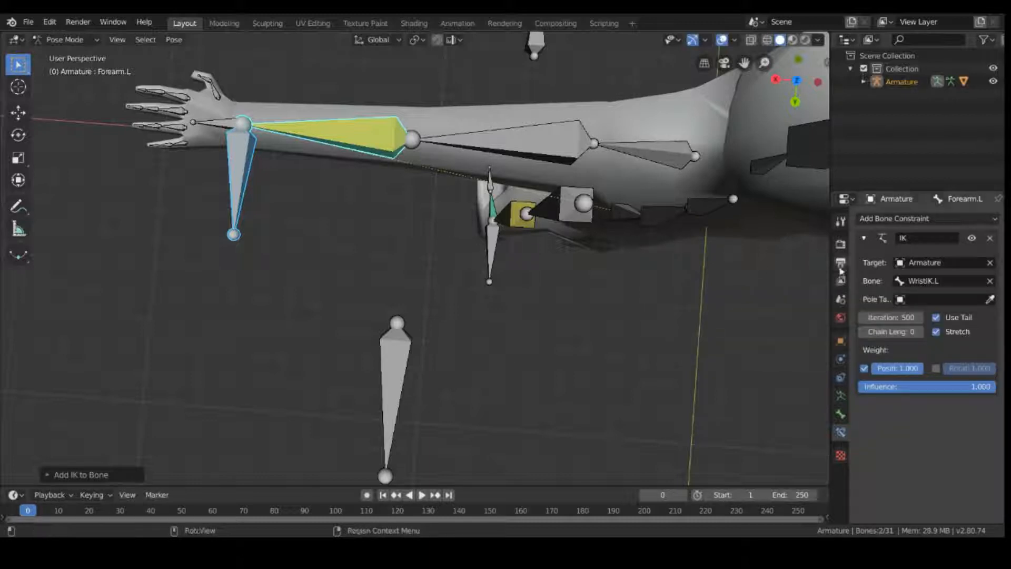
click(912, 299)
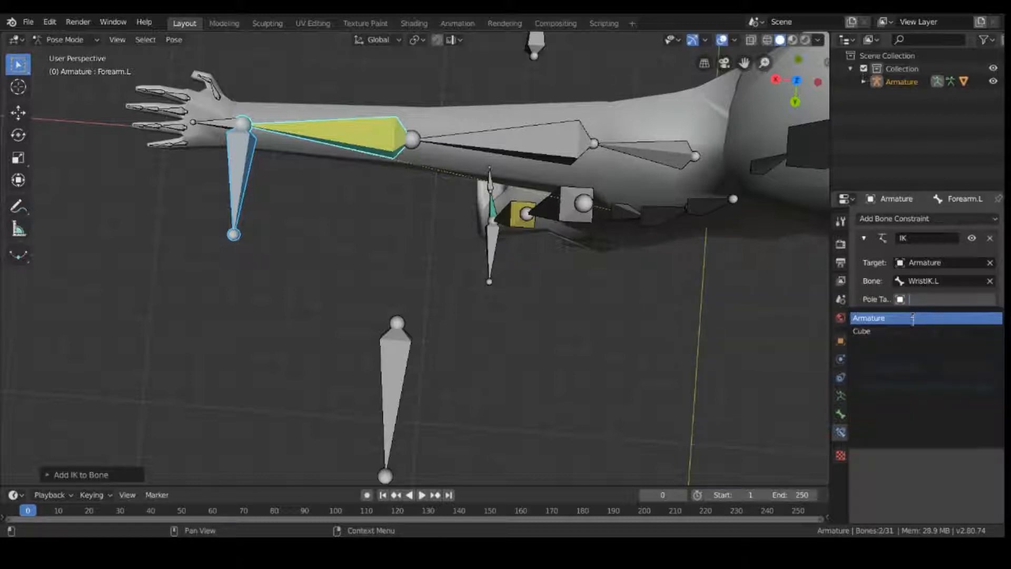
click(885, 317)
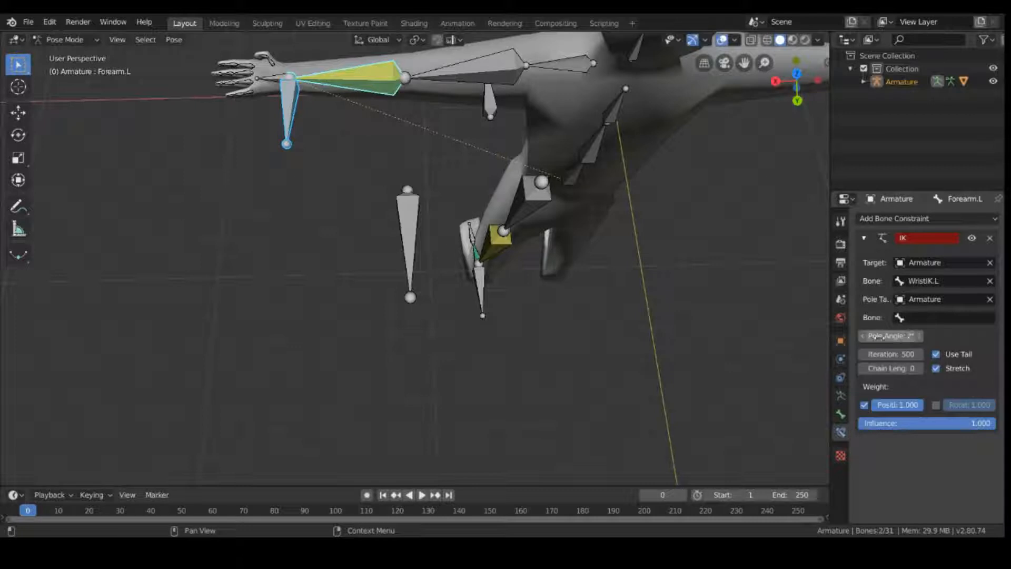
- Set the forearm IK constraint's pole angle to -90°, chain length to 2 and pole bone to ElboyIK.L
click(912, 336)
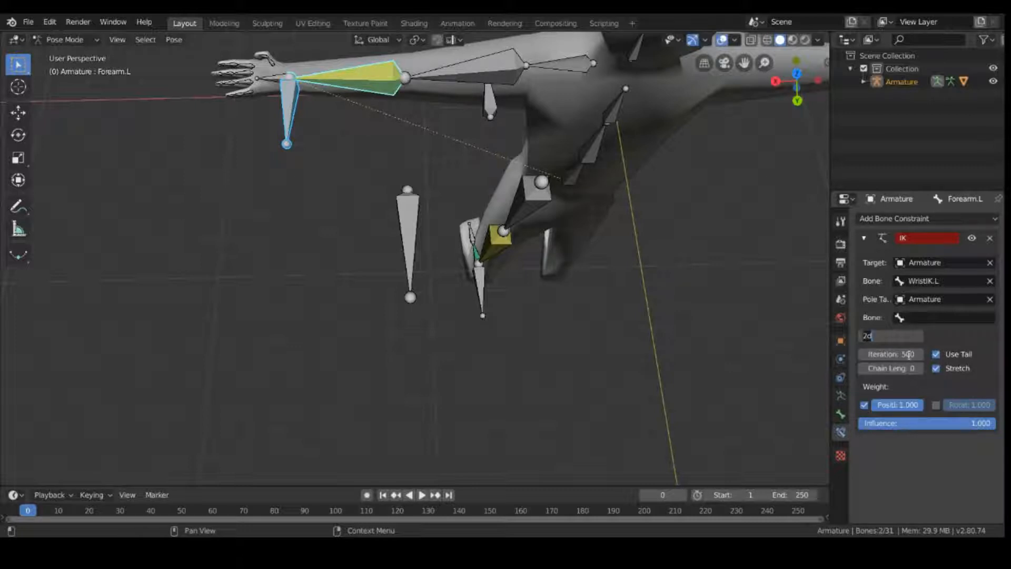
text(-90)
key(Return)
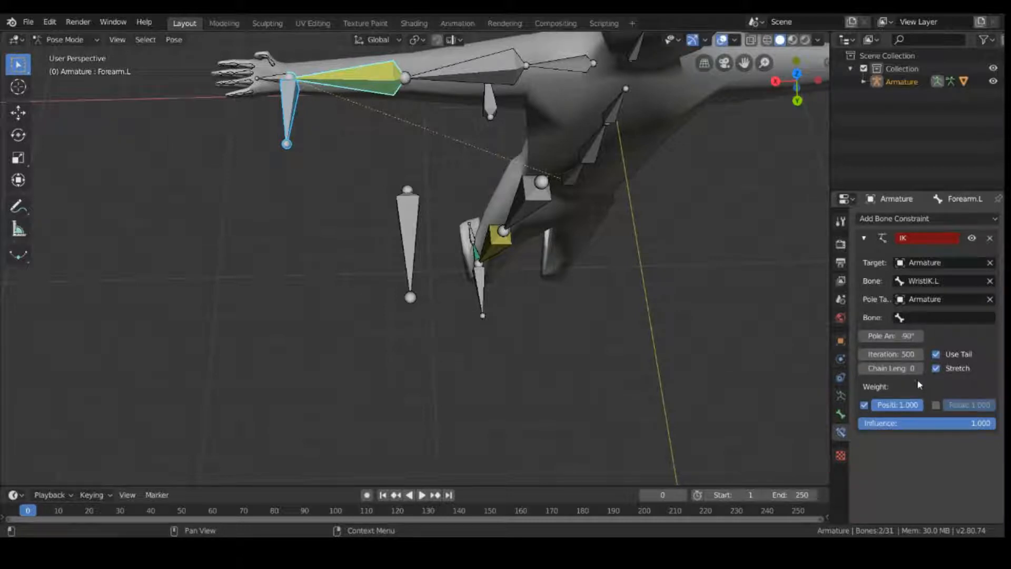
click(919, 369)
click(946, 317)
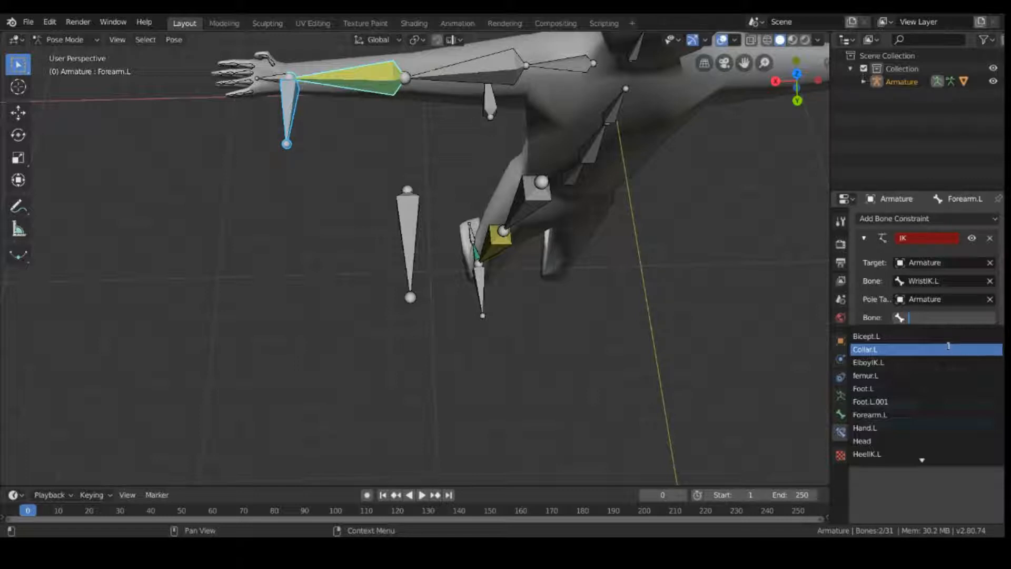
click(951, 362)
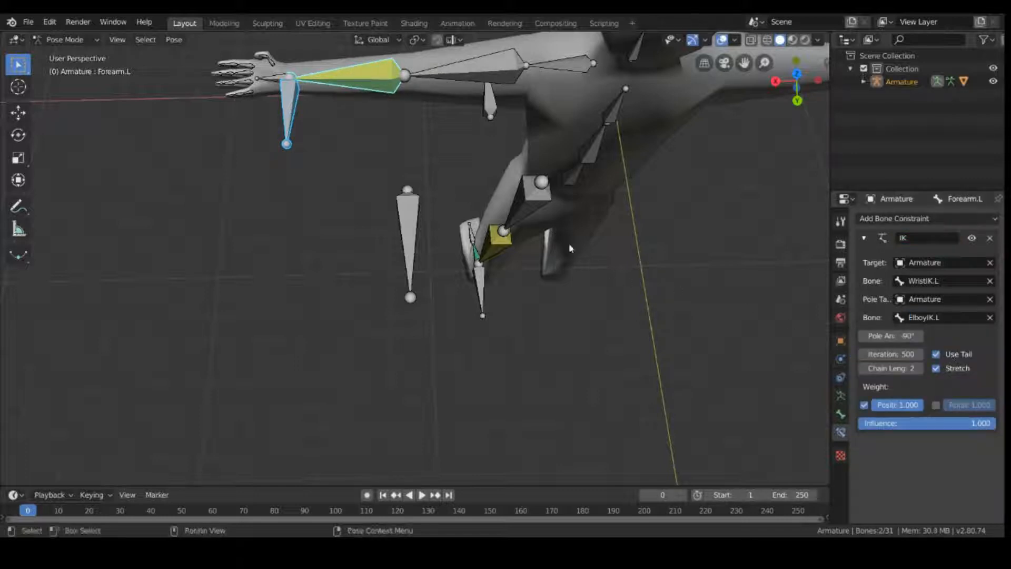
- In Edit Mode, correct the name of the left elbow control bone to ElbowIK.L
click(63, 39)
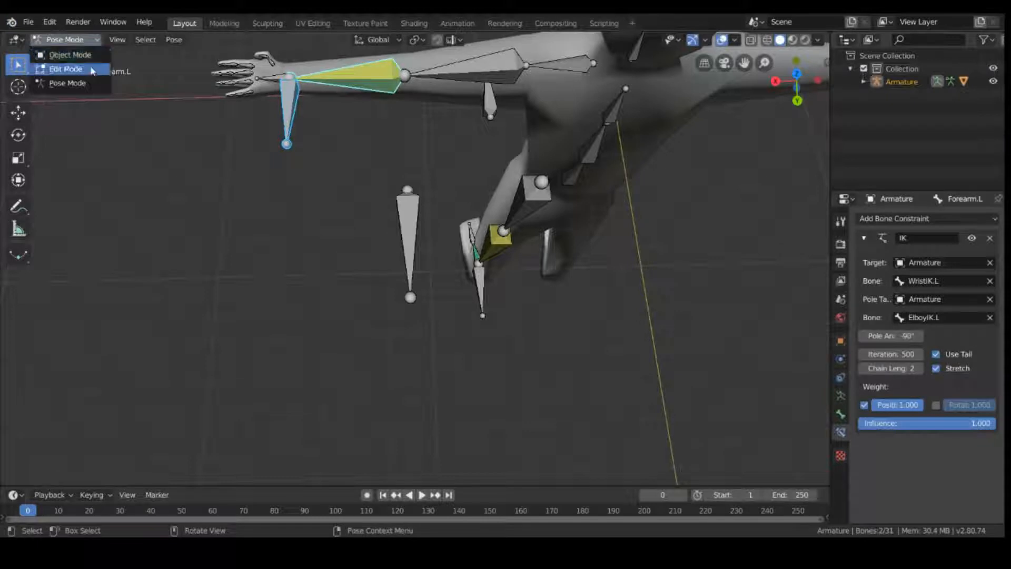
click(52, 68)
click(420, 230)
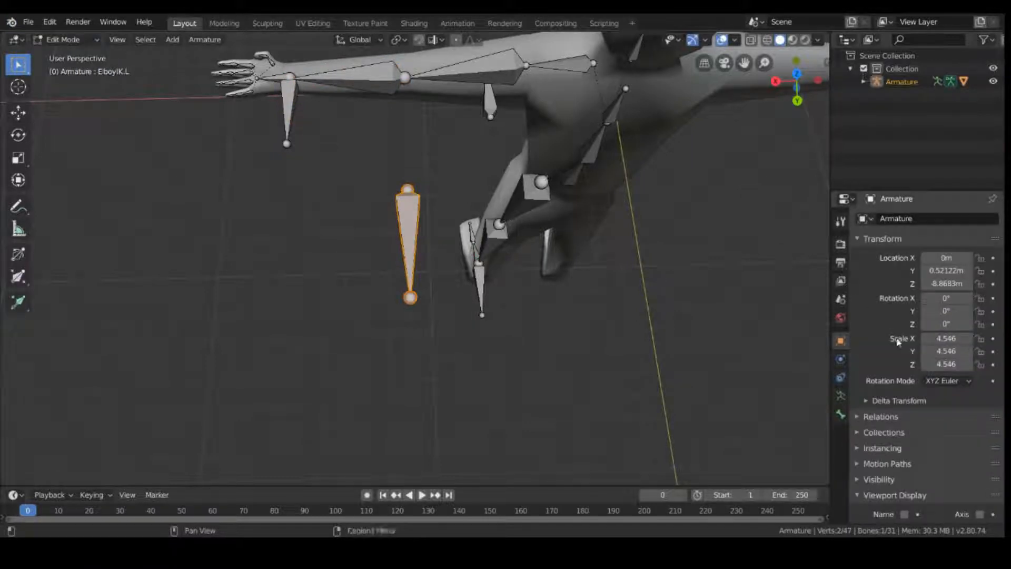
click(840, 415)
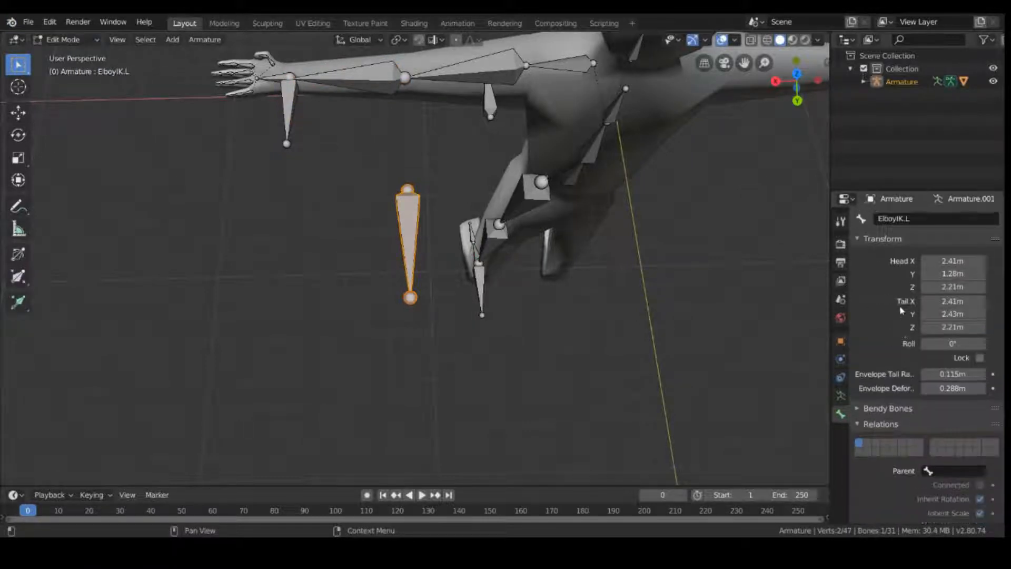
click(916, 221)
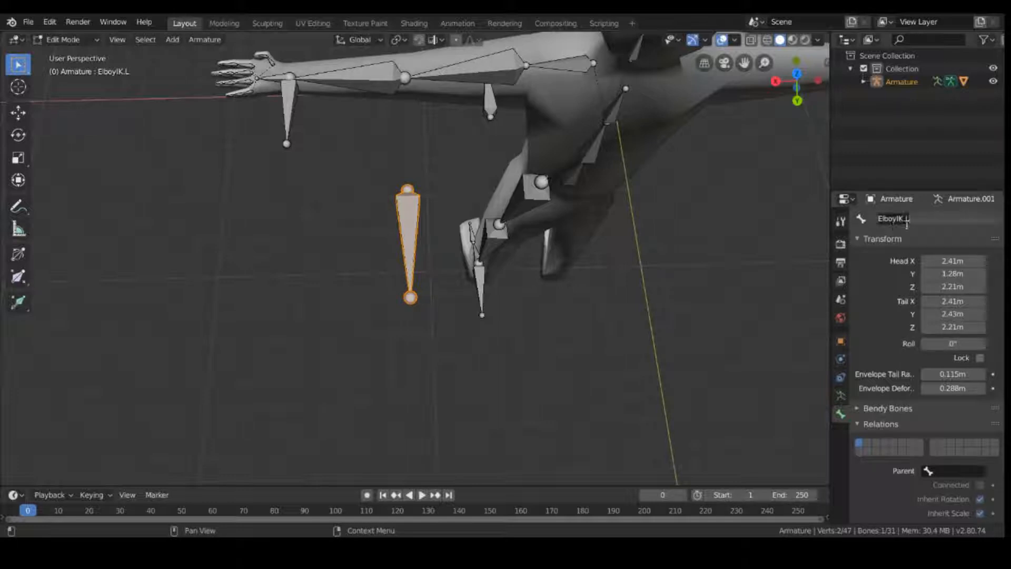
key(BackSpace)
text(ElbowIK)
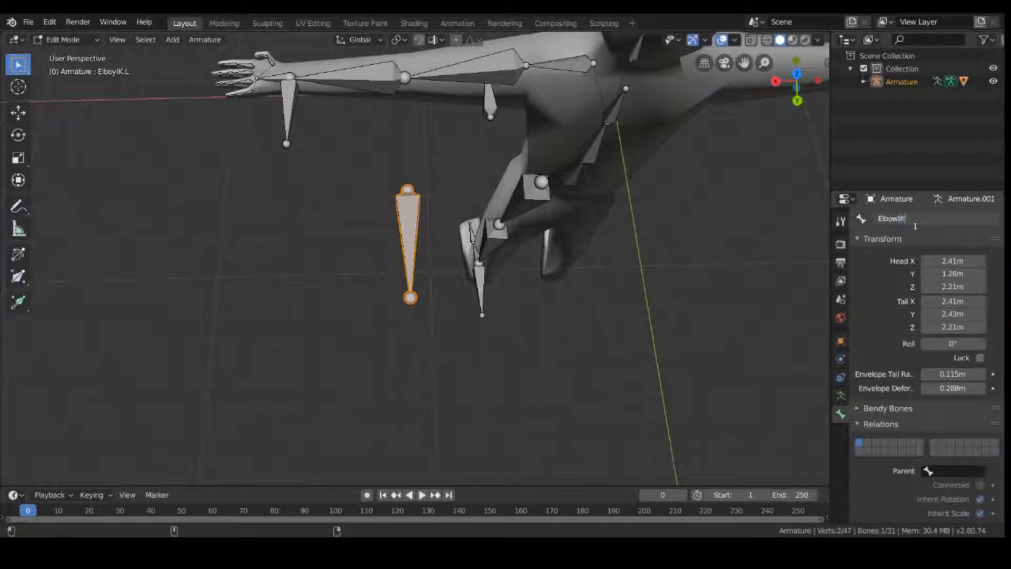
text(.L)
key(Return)
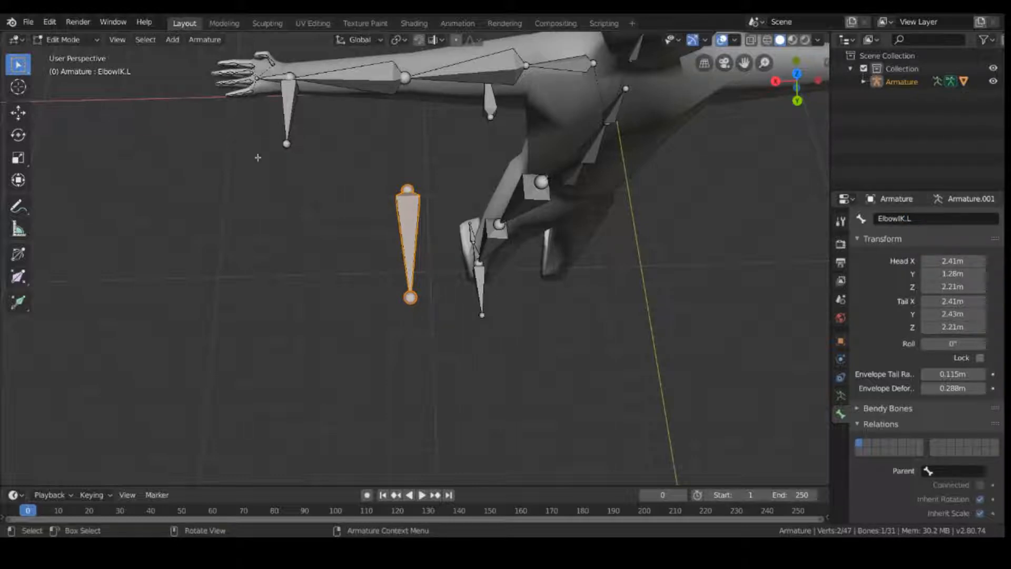
- Return to Pose Mode, select WristIK.L with Forearm.L active, and check Forearm.L's IK constraint settings
click(63, 40)
click(63, 40)
click(66, 54)
click(63, 40)
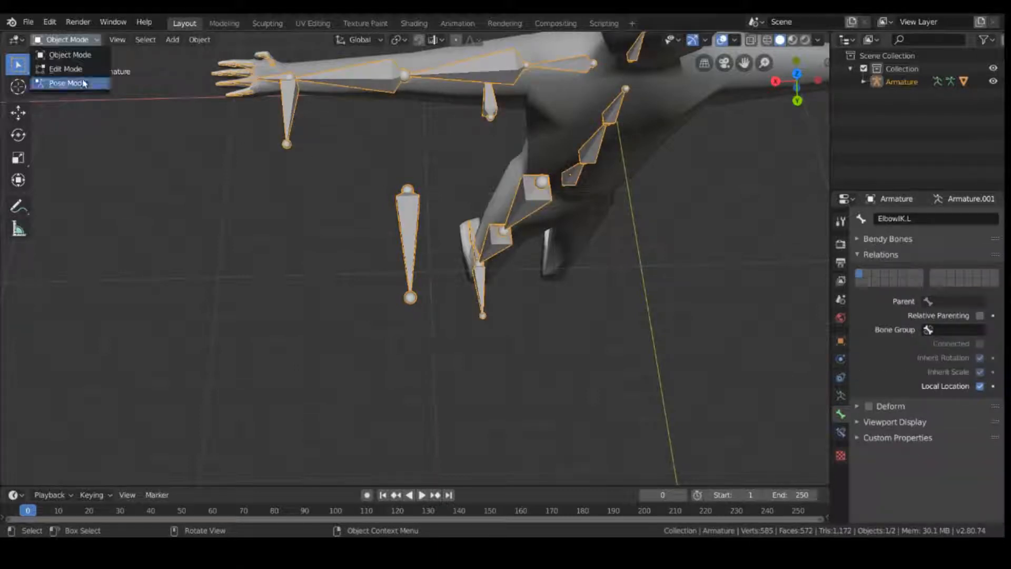
click(66, 84)
click(367, 80)
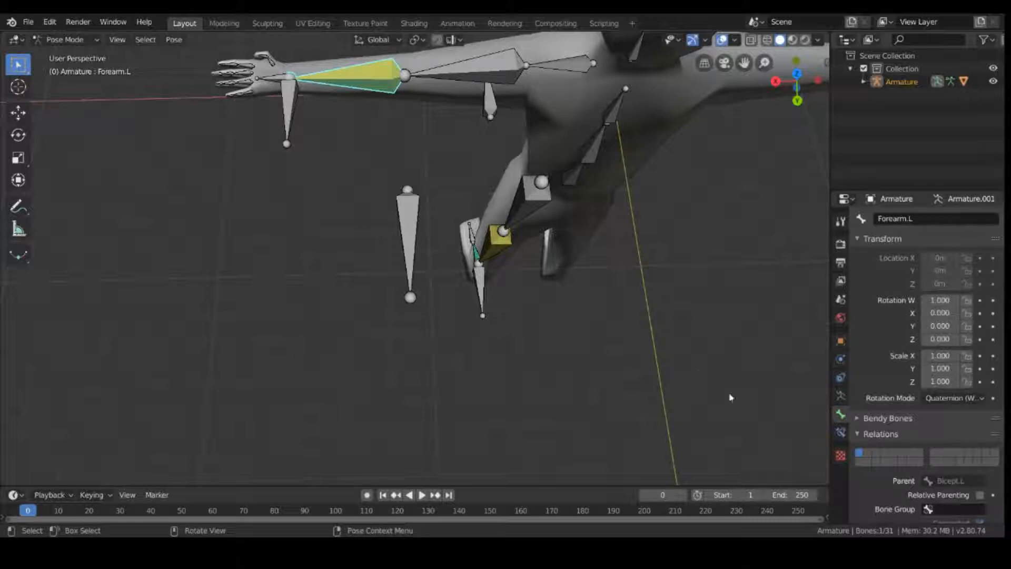
click(290, 111)
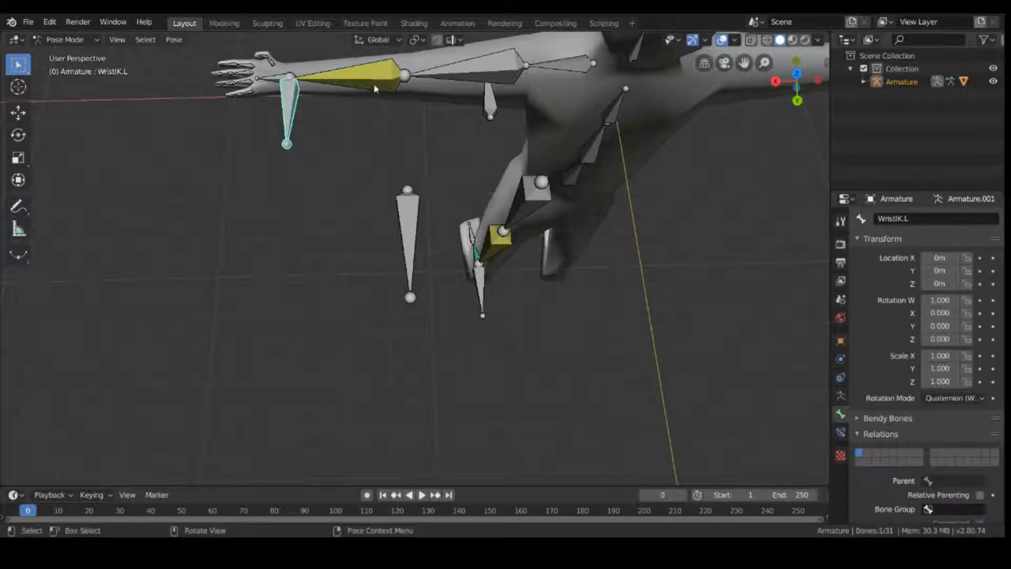
shift+click(356, 90)
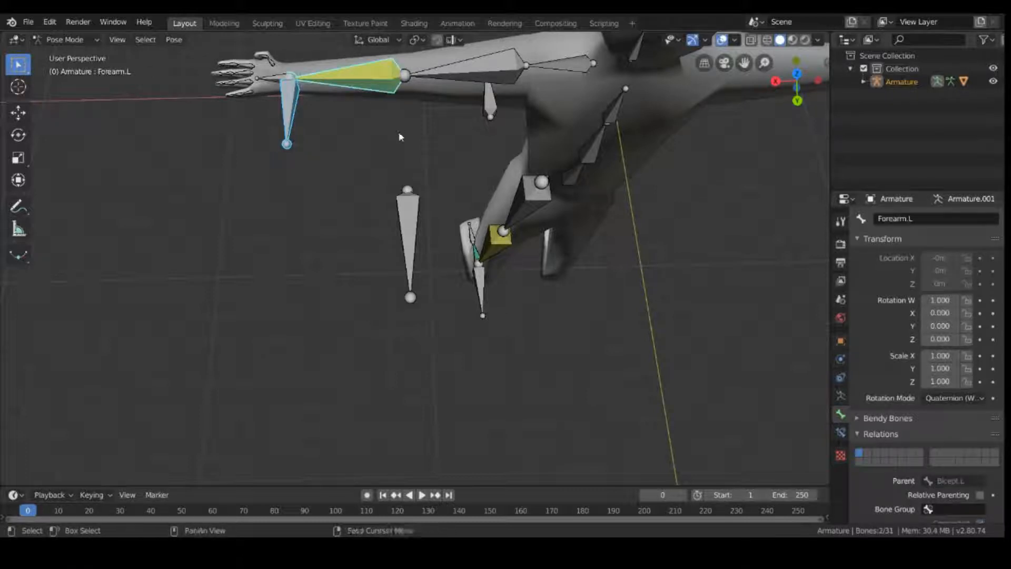
scroll(908, 252, down, 2)
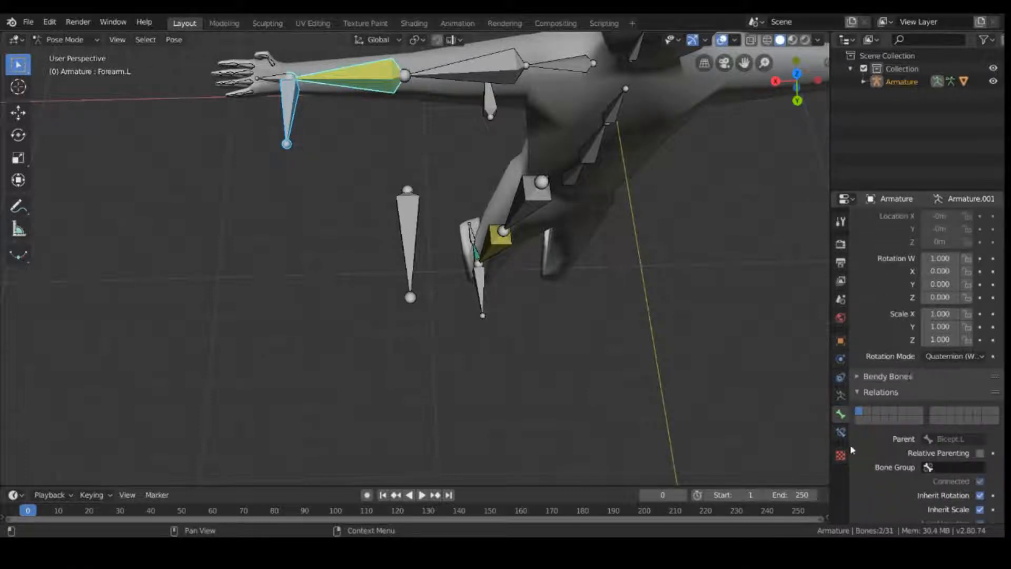
click(843, 433)
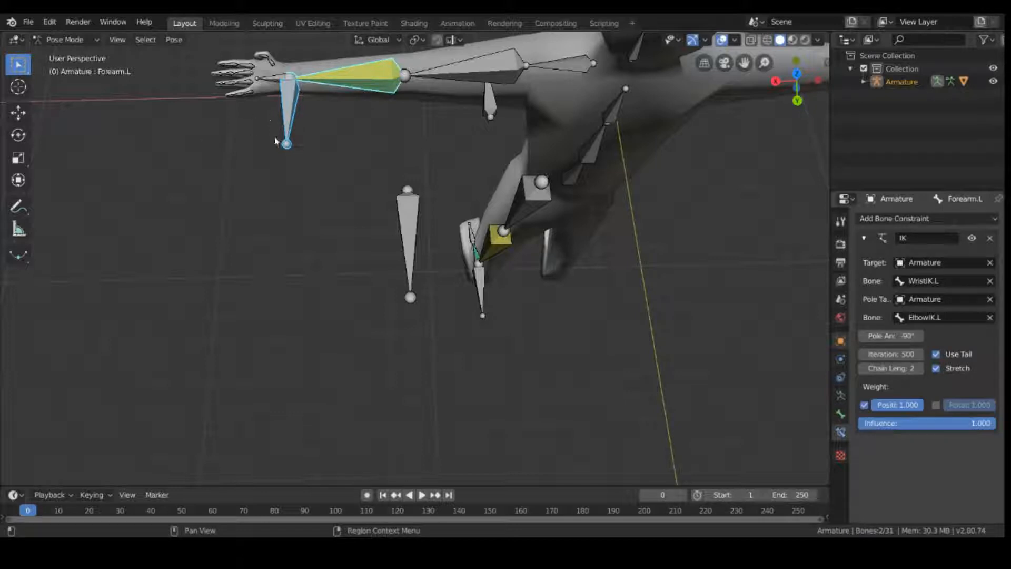
- Try moving WristIK.L freely and along the X axis to test how the left arm bends
click(310, 112)
click(293, 117)
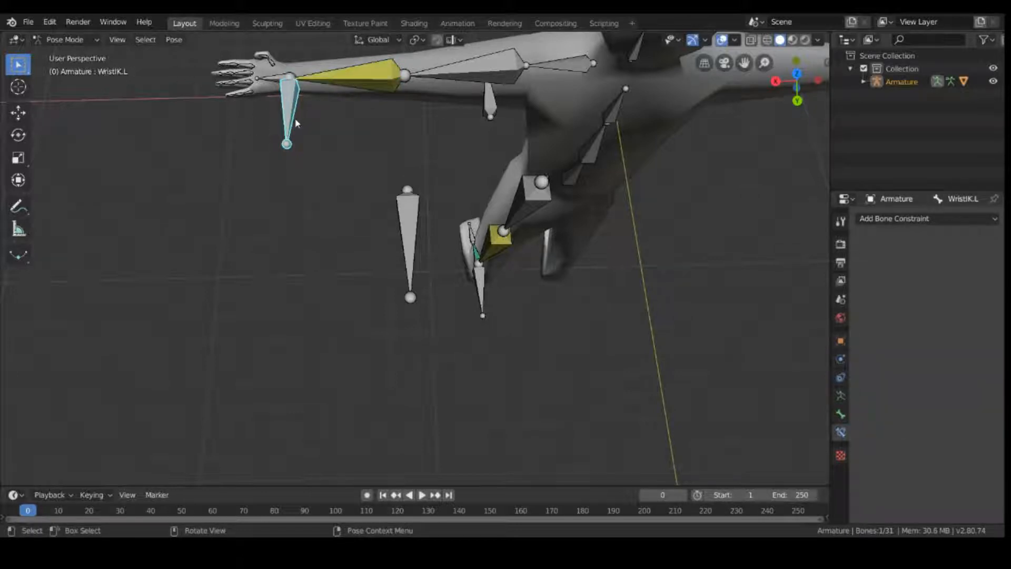
key(g)
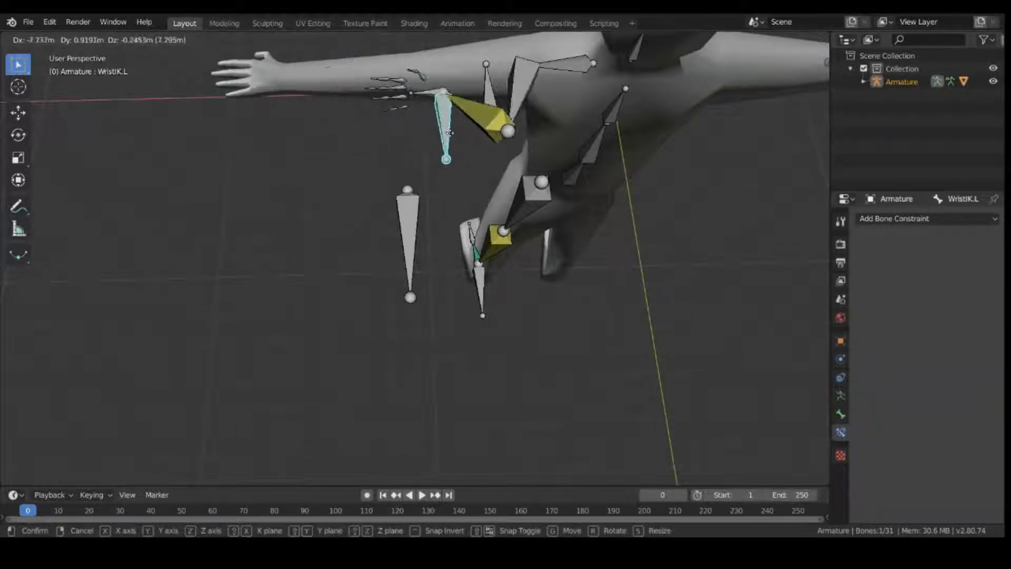
right_click(420, 136)
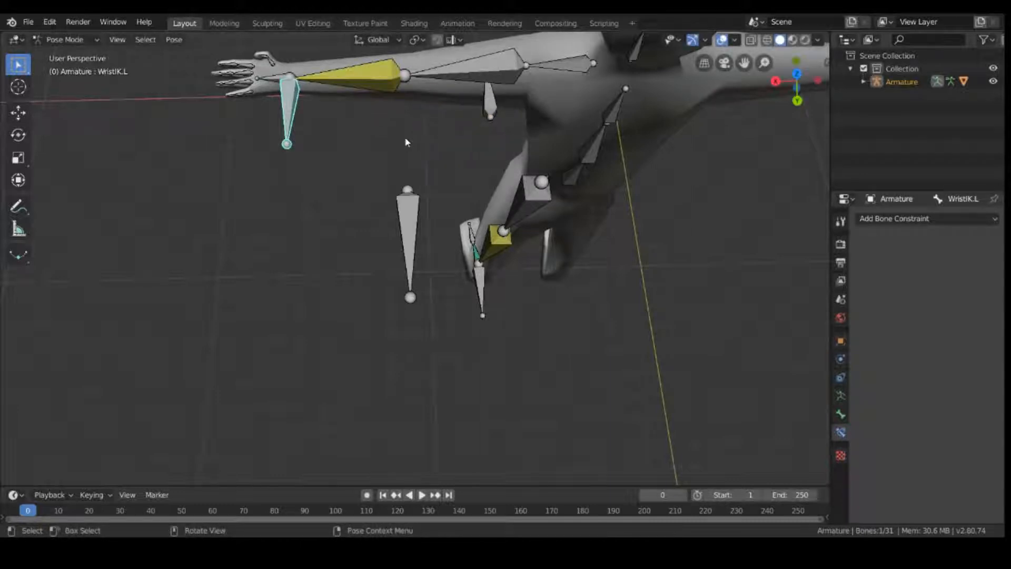
key(g)
key(x)
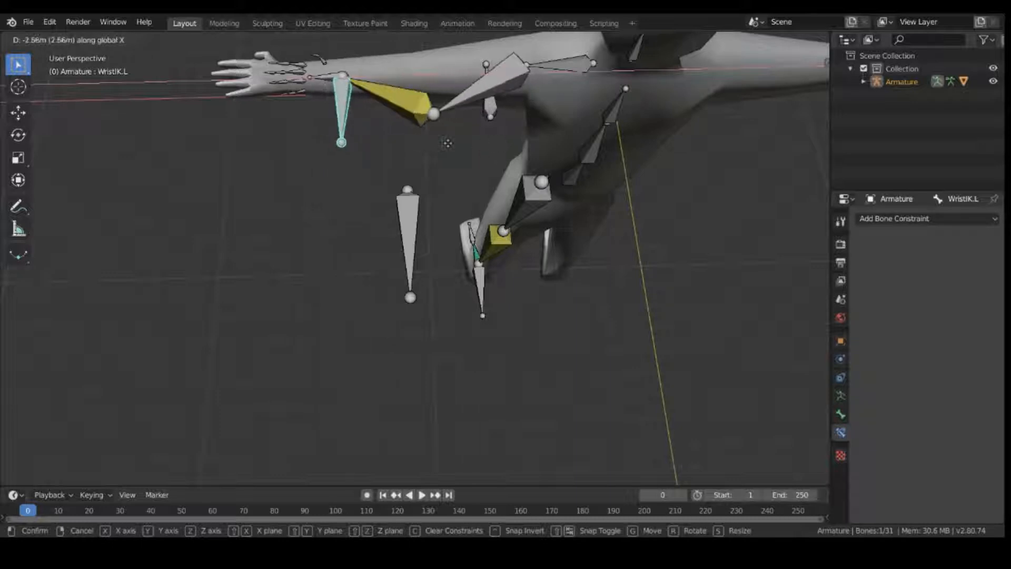
key(Escape)
middle_drag(408, 248, 494, 185)
key(g)
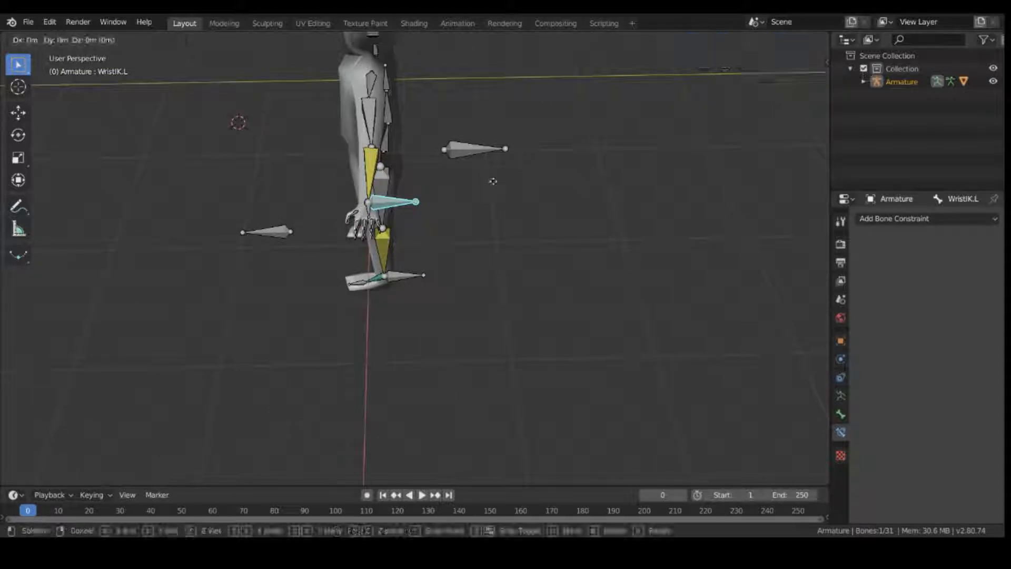
key(x)
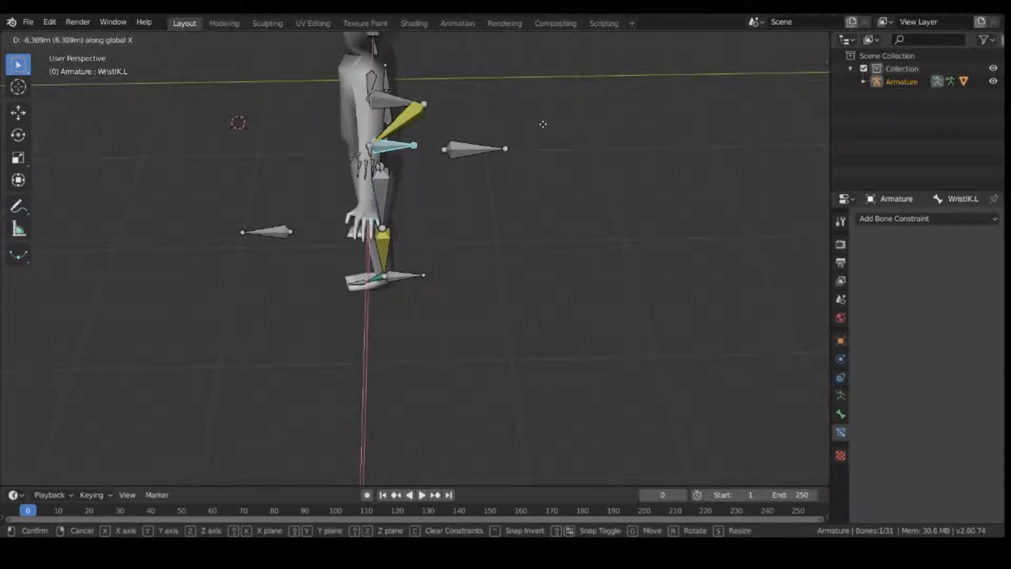
right_click(543, 122)
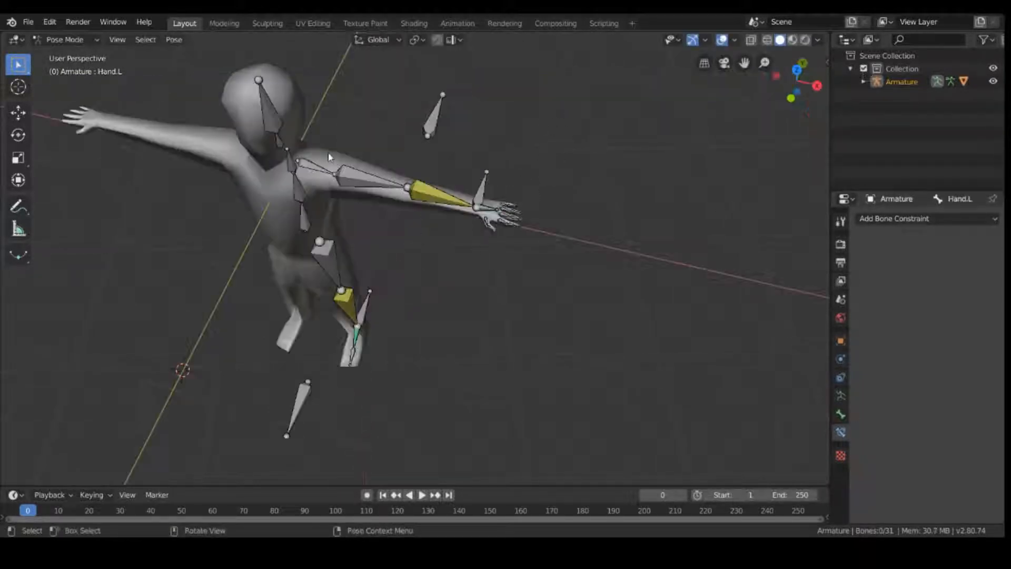
- Add a Copy Location constraint to Hand.L targeting the Armature's Forearm.L bone, with Head/Tail set to 1.000
click(491, 210)
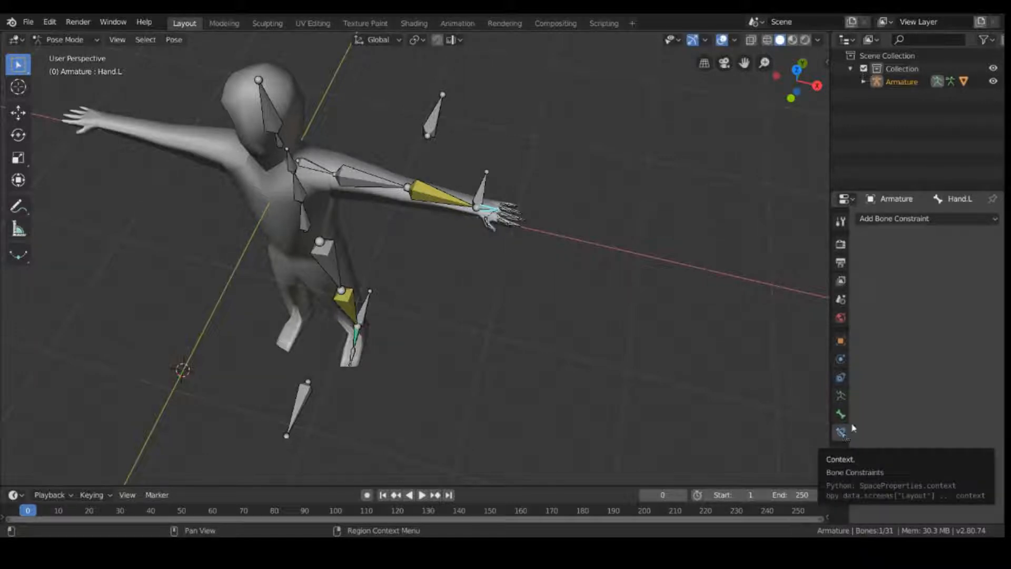
click(911, 219)
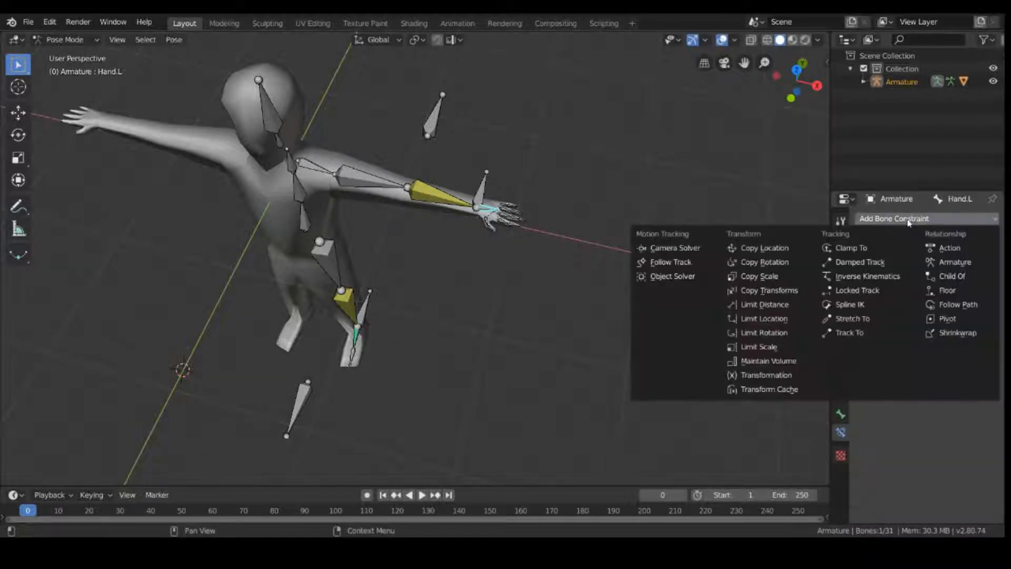
click(800, 250)
click(930, 262)
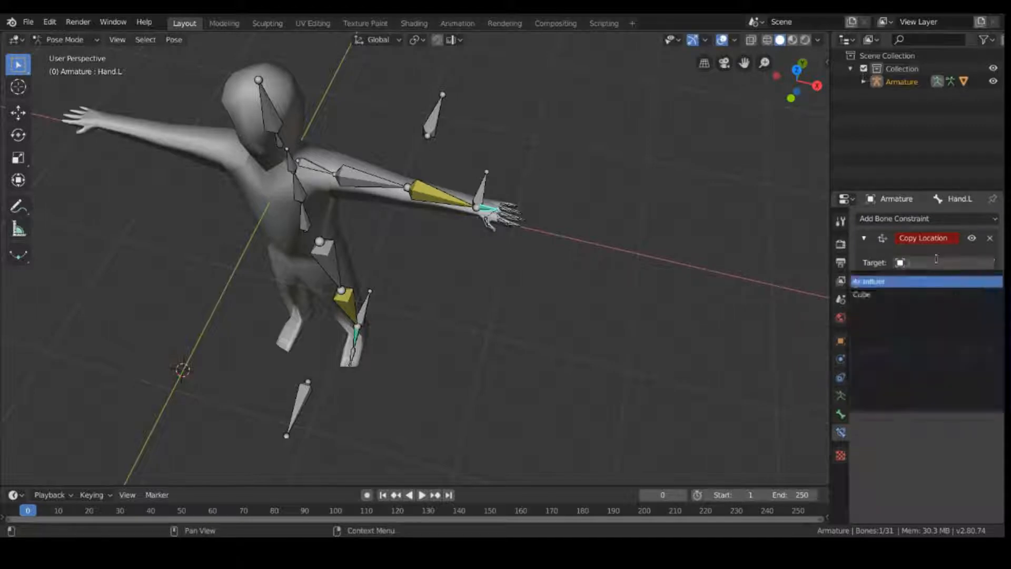
click(925, 282)
click(483, 189)
middle_drag(506, 211, 567, 233)
click(466, 204)
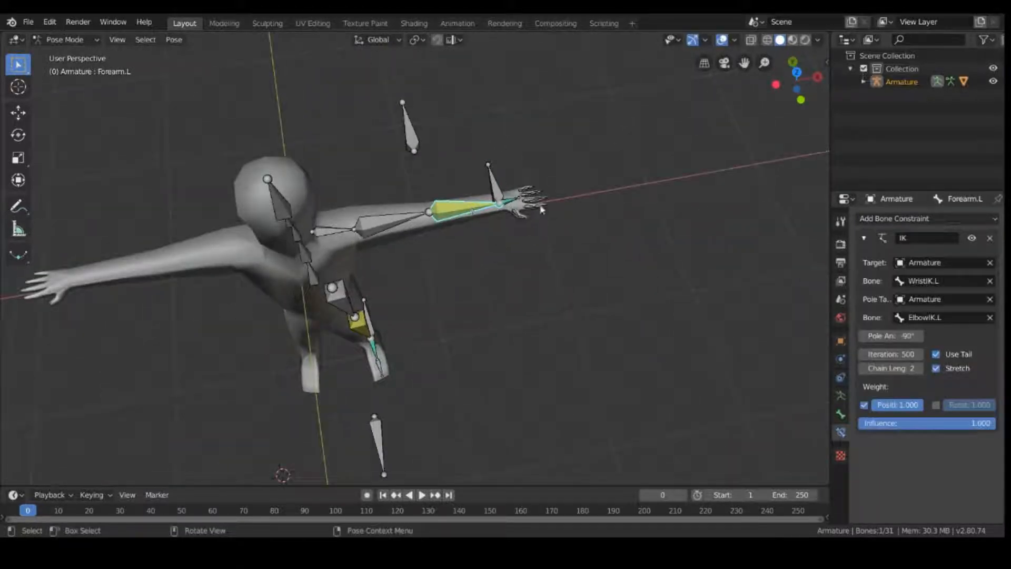
click(514, 200)
middle_drag(574, 338, 406, 217)
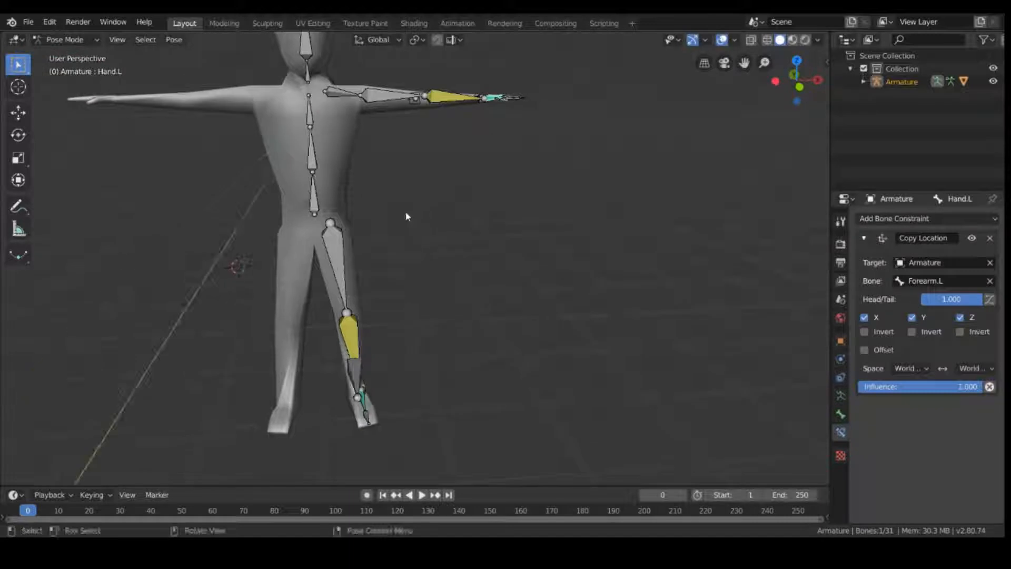
middle_drag(281, 244, 301, 237)
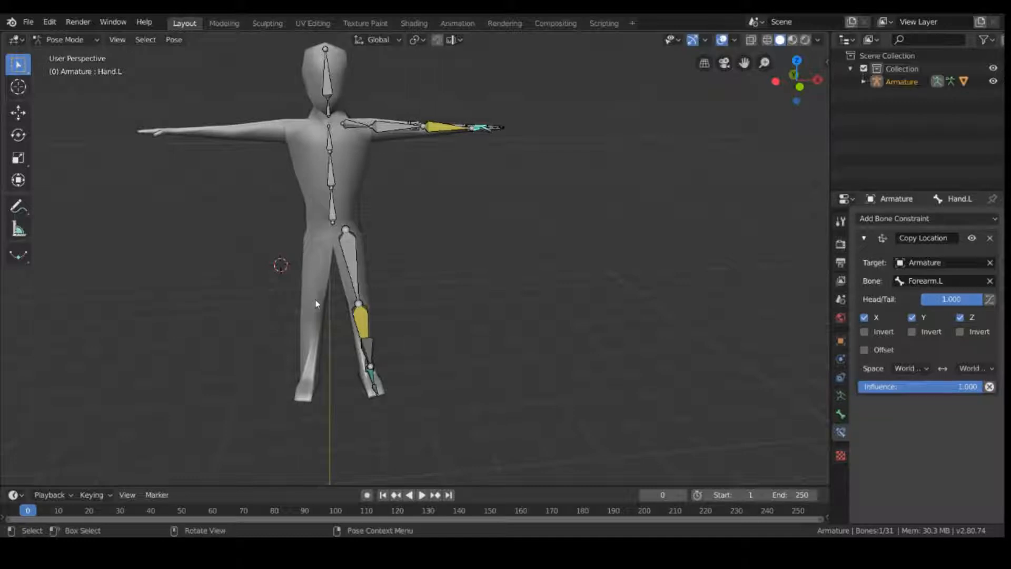
middle_drag(473, 232, 380, 131)
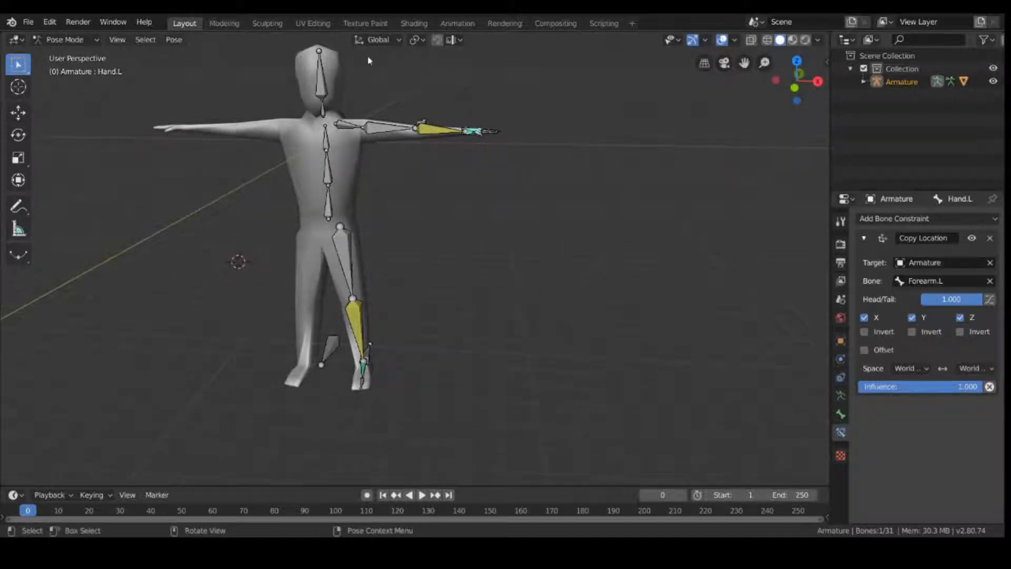
middle_drag(369, 61, 399, 198)
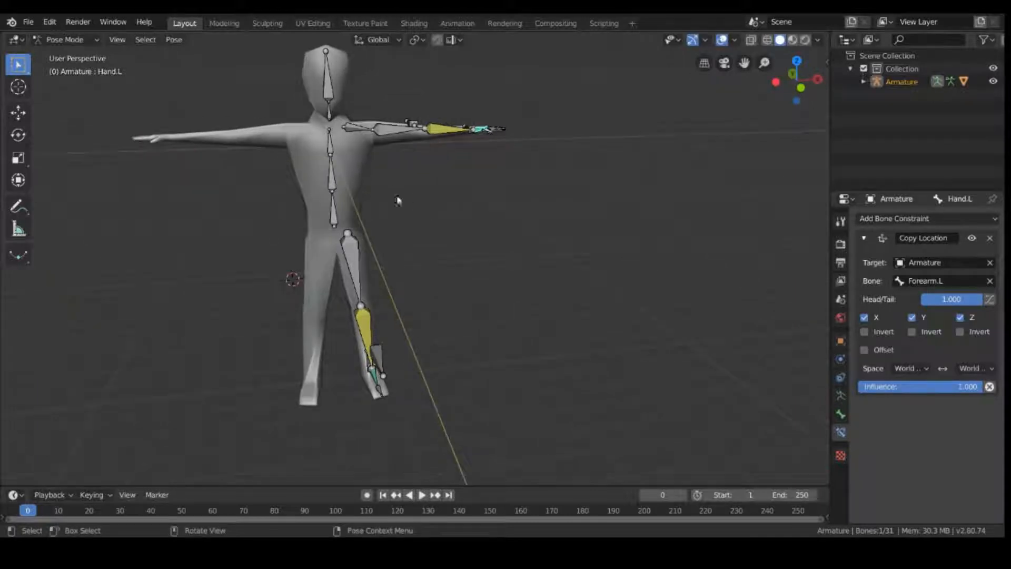
- In Edit Mode, select all left arm and leg bones with their IK controls and symmetrize them to the right side
click(72, 40)
click(76, 69)
middle_drag(607, 287, 564, 266)
middle_drag(436, 319, 422, 287)
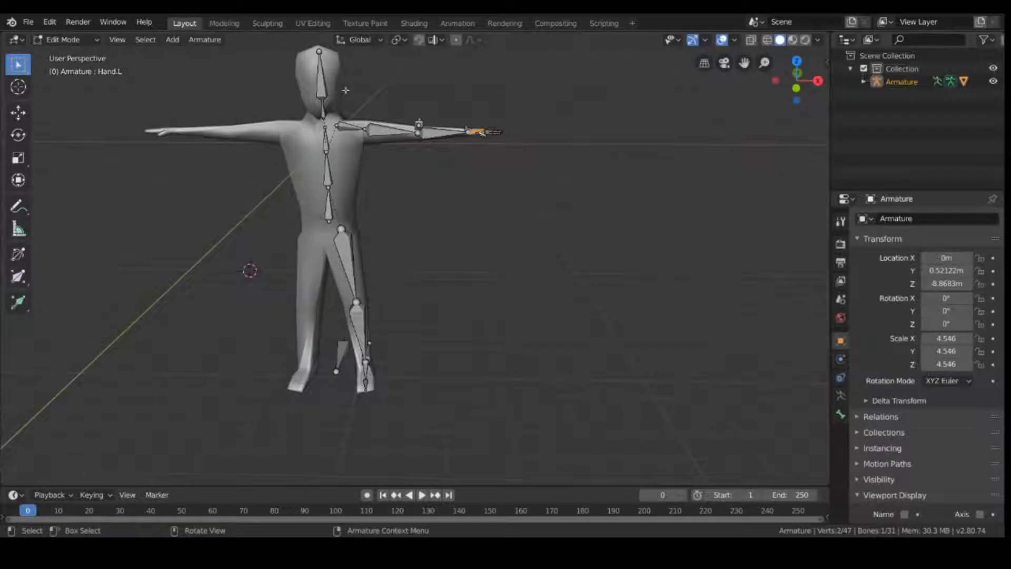
drag(342, 53, 539, 457)
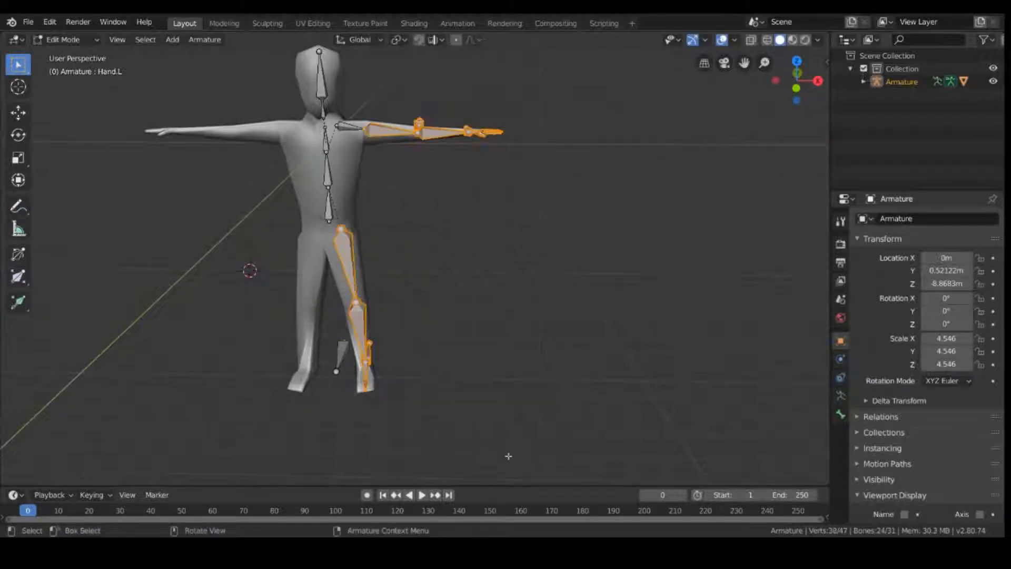
middle_drag(449, 392, 458, 385)
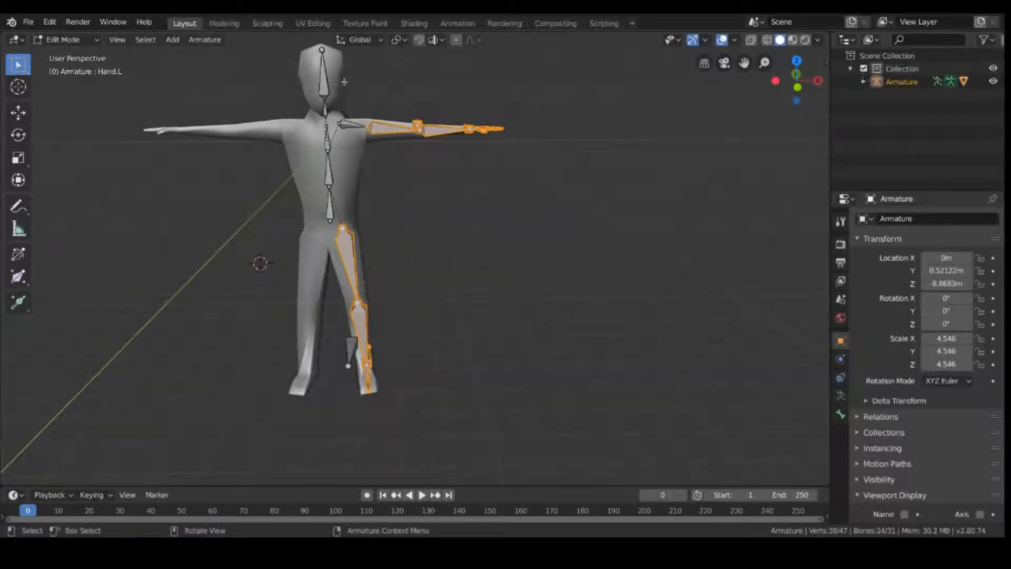
shift+drag(337, 68, 556, 486)
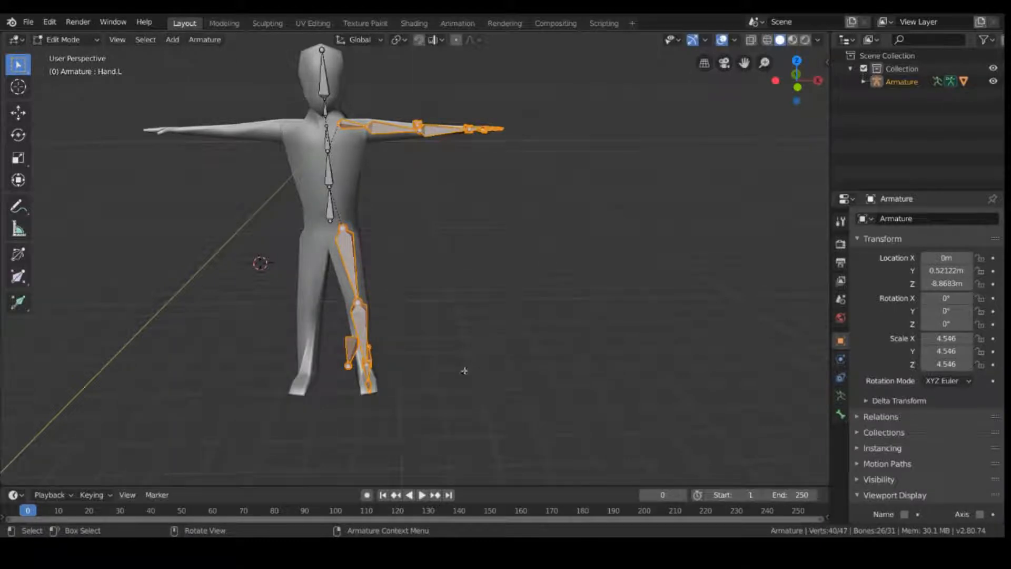
right_click(416, 136)
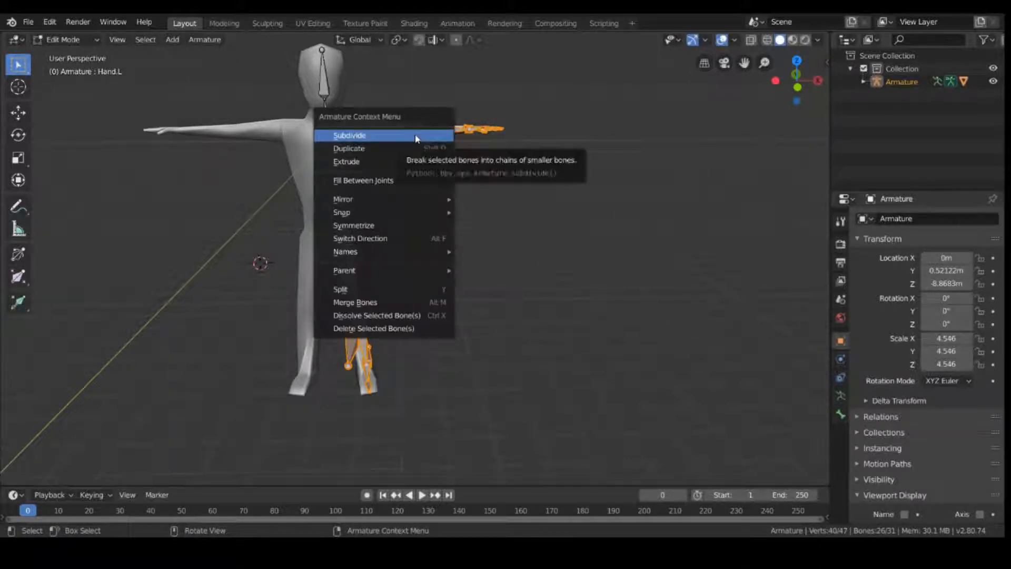
click(369, 225)
middle_drag(233, 242, 257, 333)
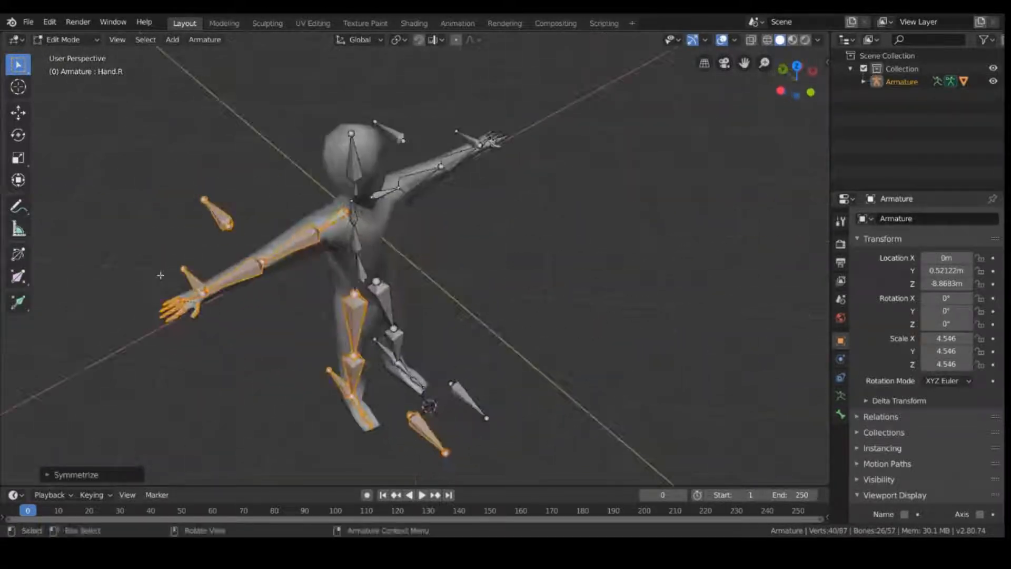
middle_drag(281, 389, 343, 401)
click(337, 291)
click(345, 282)
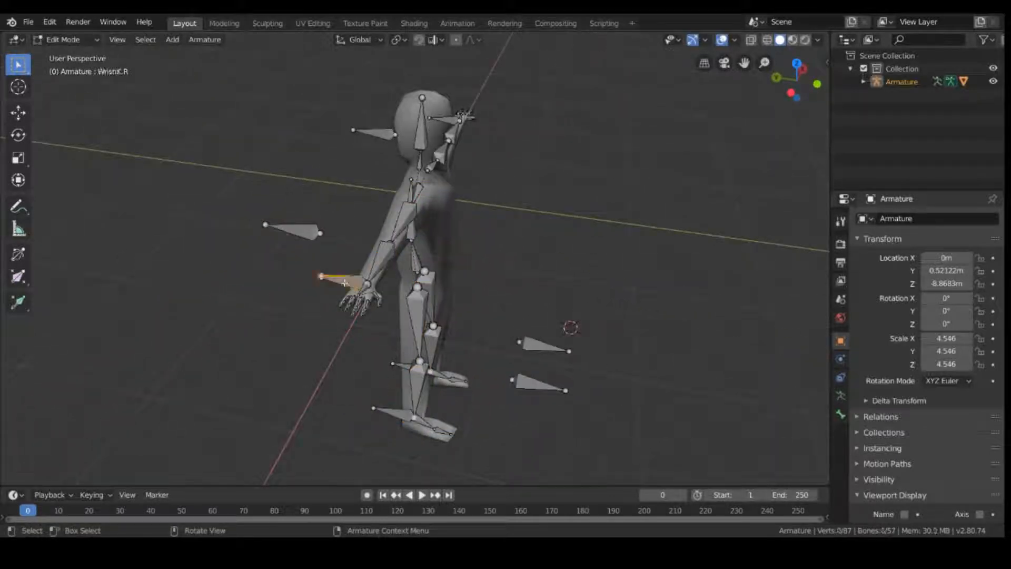
key(g)
key(x)
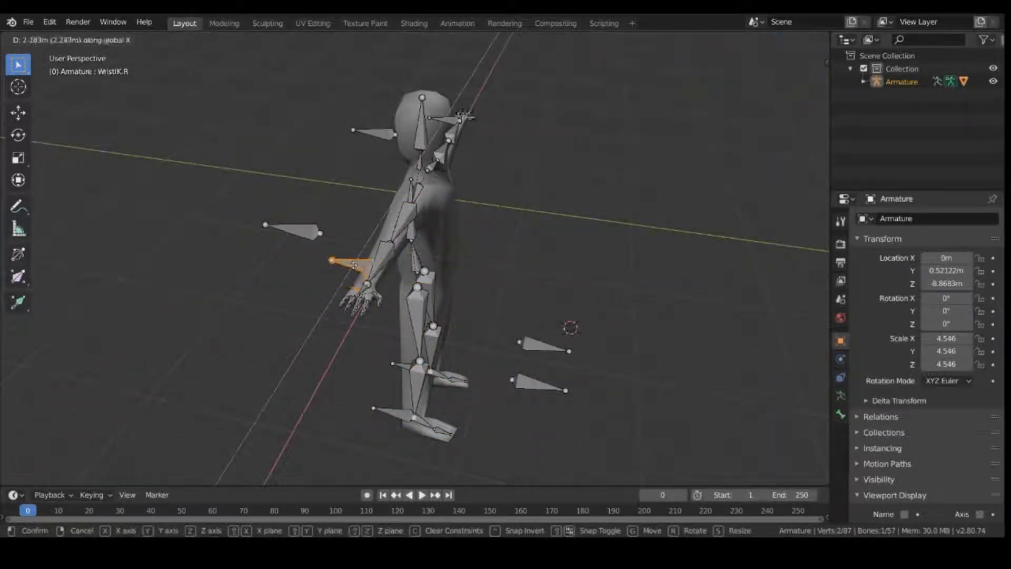
right_click(354, 265)
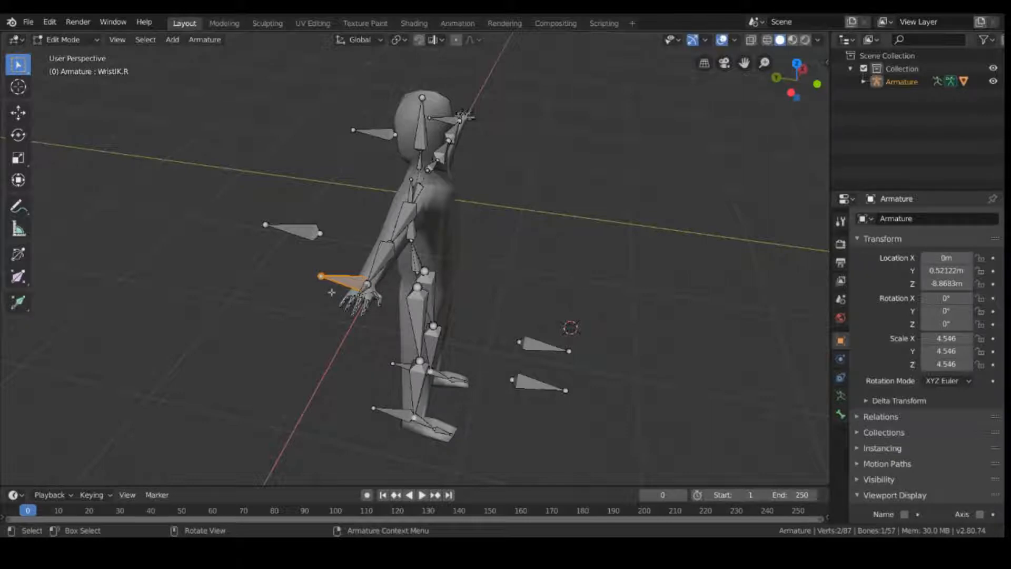
key(g)
right_click(289, 291)
- Switch the armature to Pose Mode and move WristIK.R inward along the X axis by about 4.5 m to bend the right arm
middle_drag(553, 277, 475, 232)
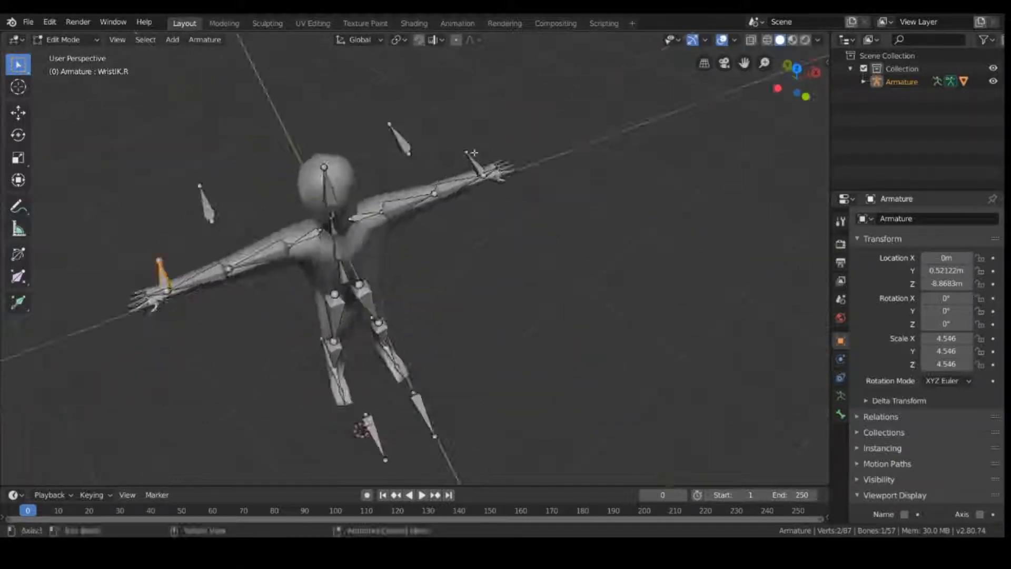
click(467, 153)
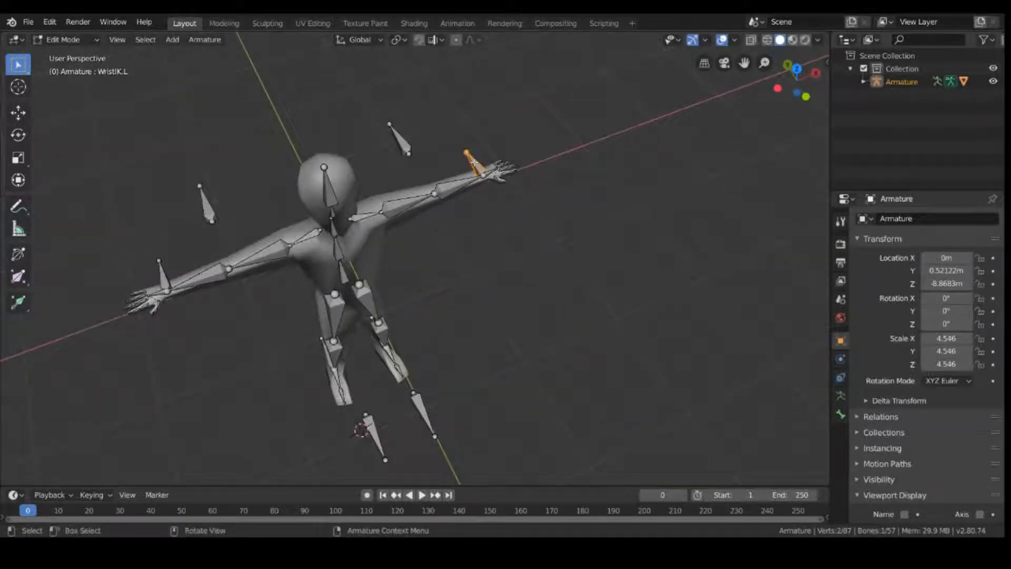
click(55, 39)
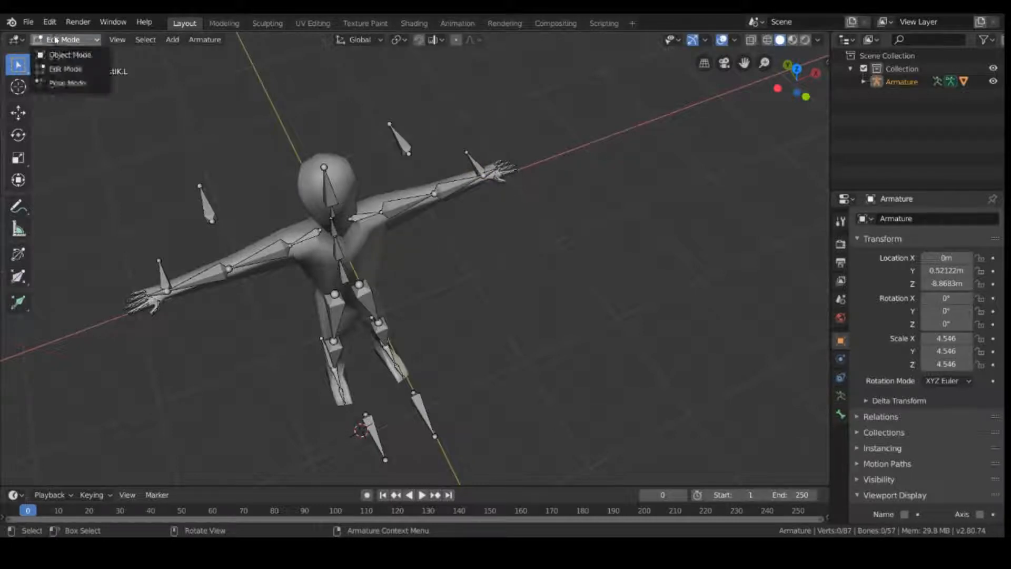
click(68, 80)
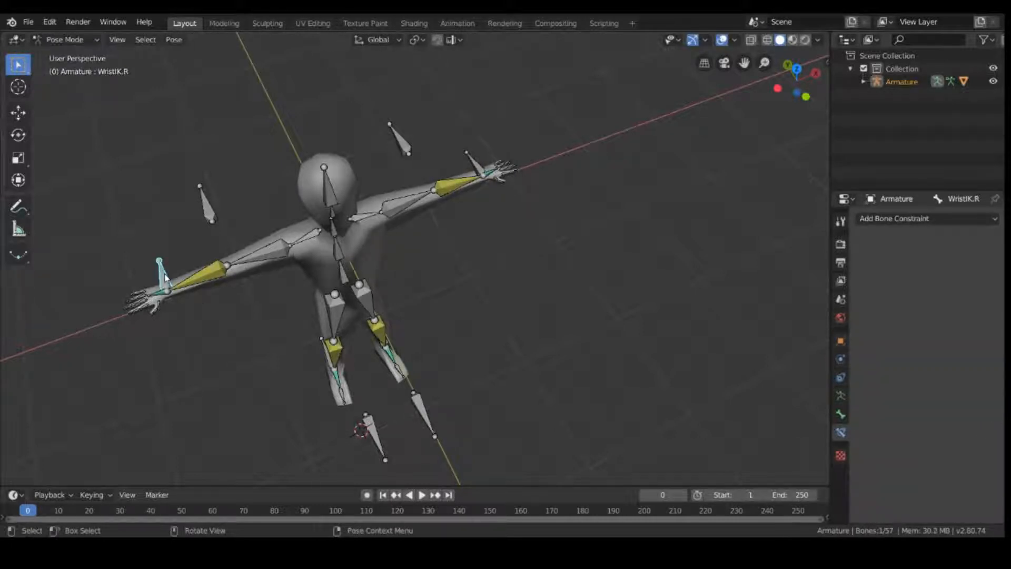
key(g)
key(x)
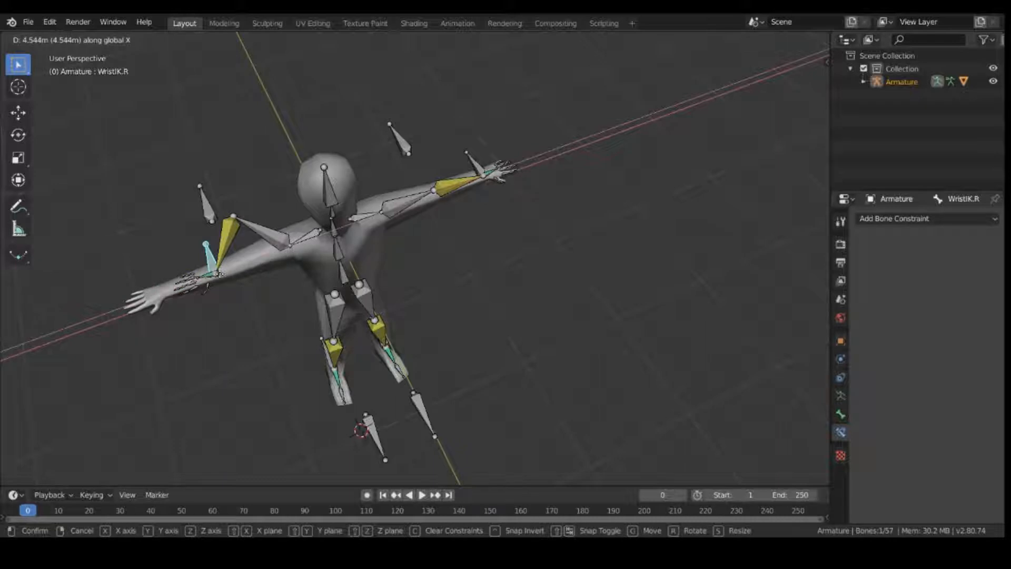
click(219, 274)
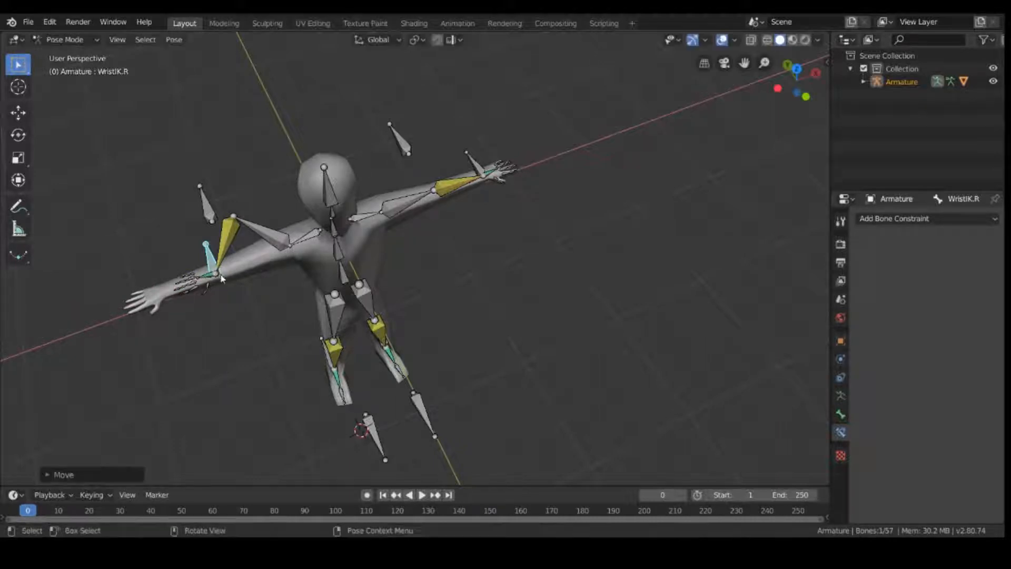
- Adjust WristIK.R along the X axis from a side view and check Forearm.R's IK constraint settings
middle_drag(220, 275, 313, 238)
click(390, 194)
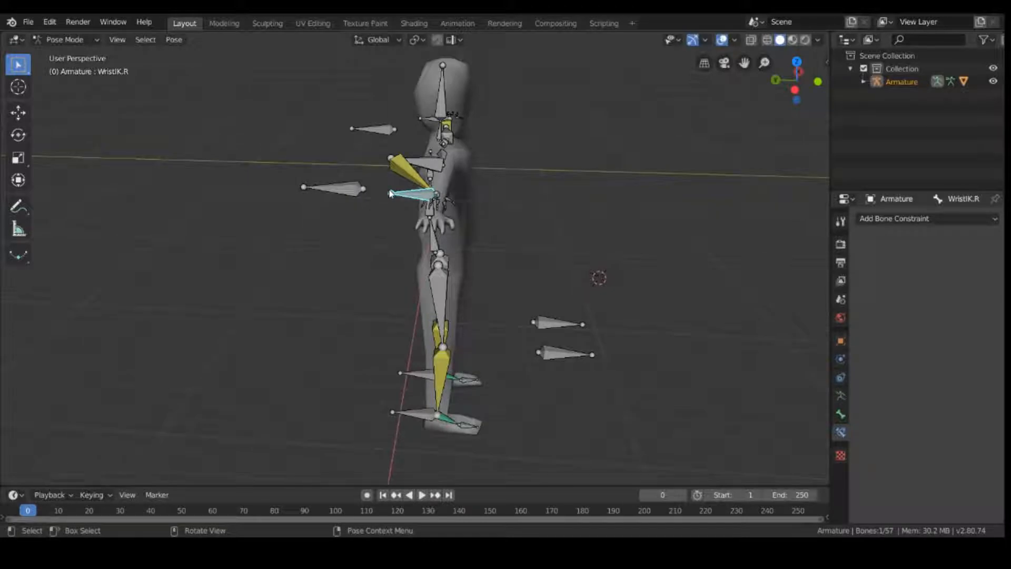
key(g)
key(x)
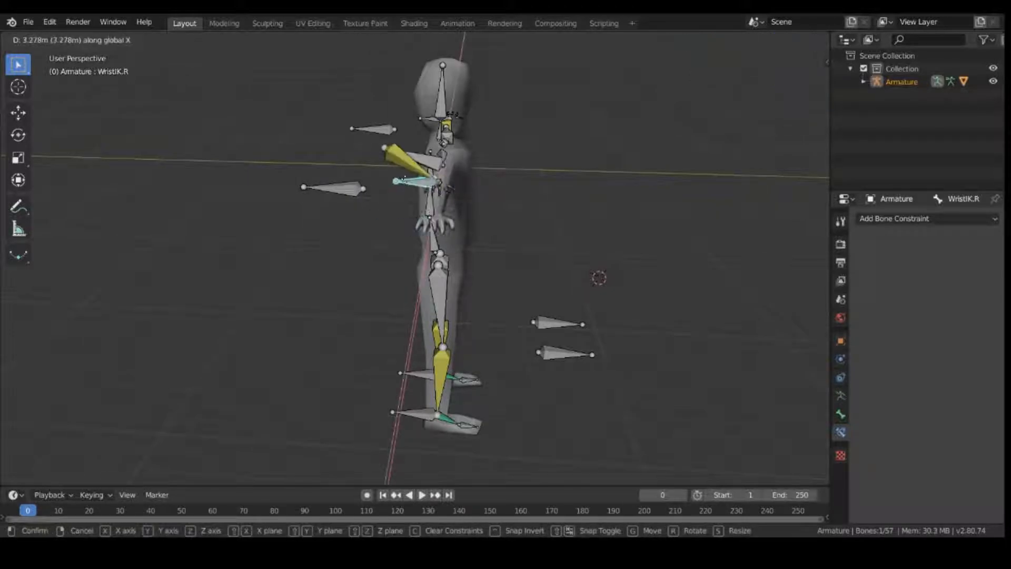
click(404, 194)
click(407, 177)
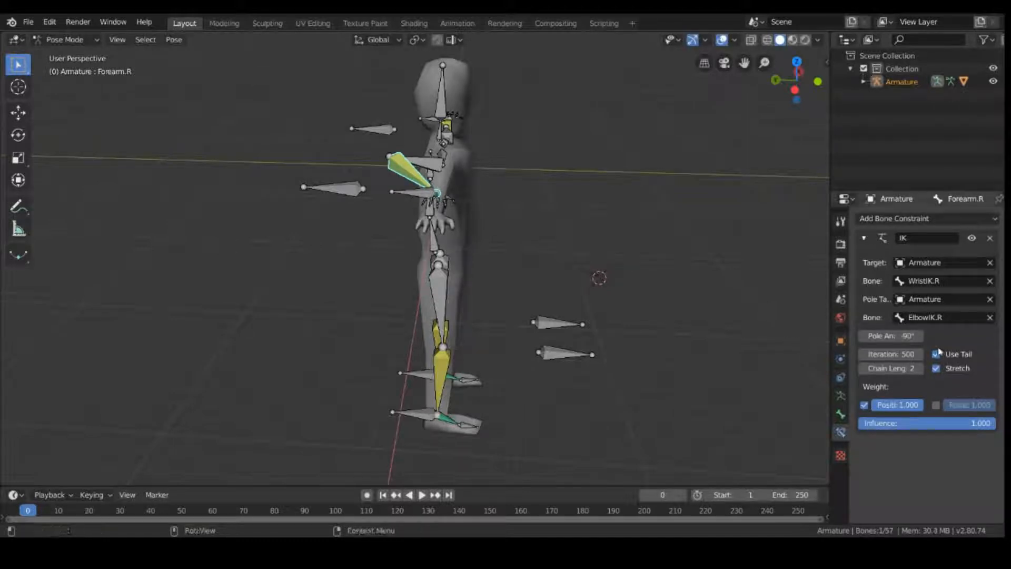
- Move ElbowIK.R freely to a lower position beside the body to steer the right elbow downward
click(348, 191)
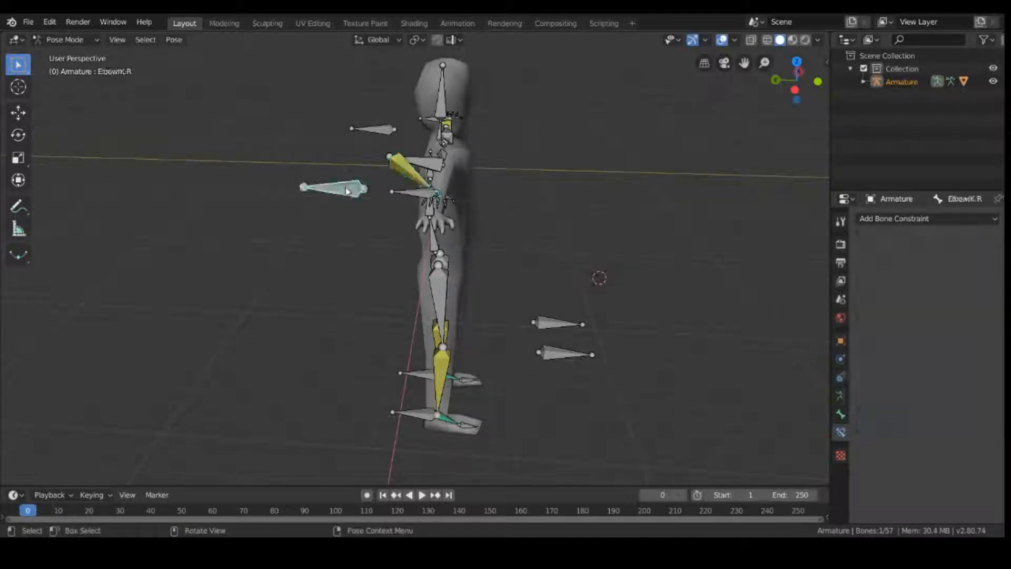
key(g)
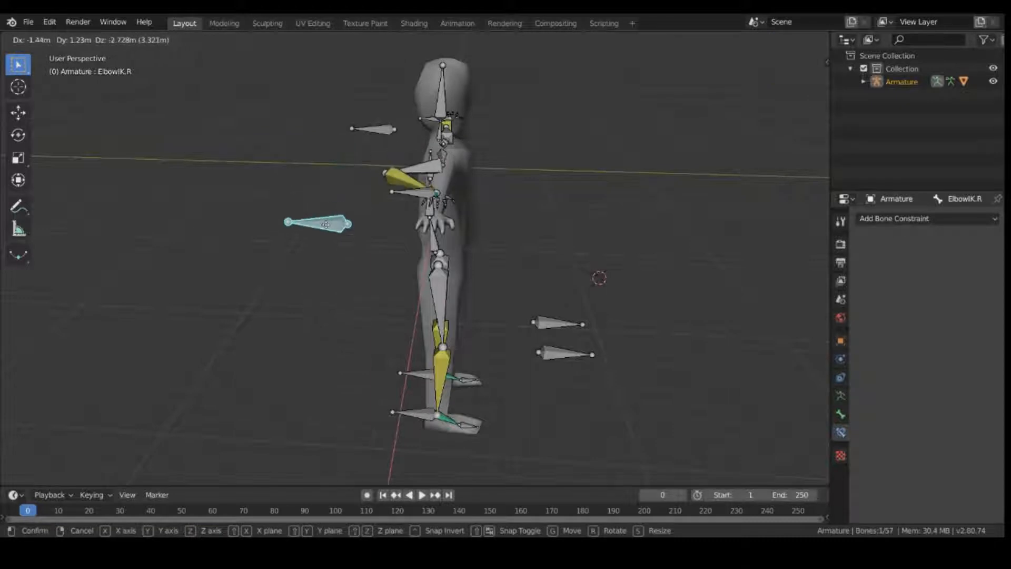
click(337, 231)
middle_drag(337, 230, 454, 280)
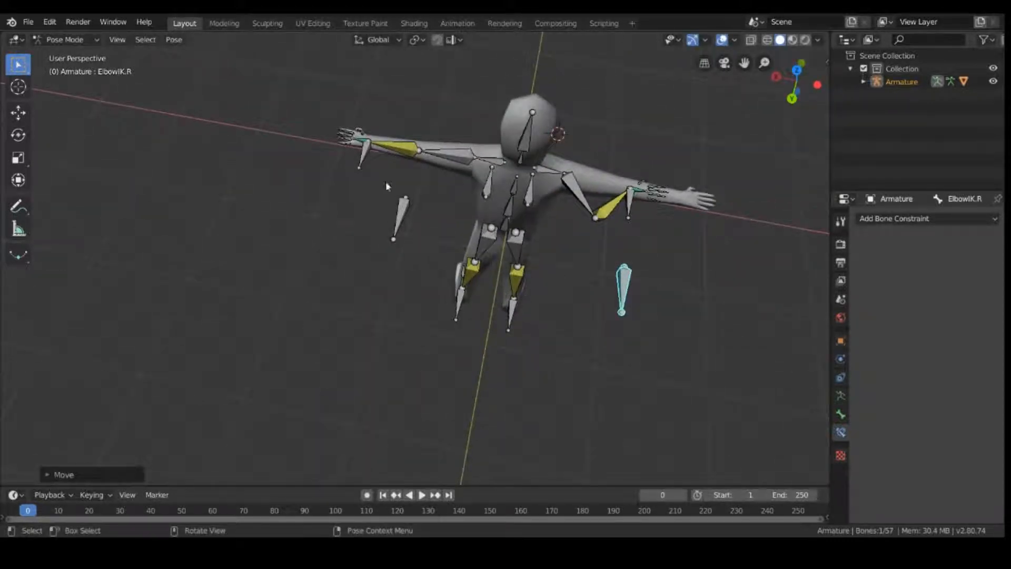
middle_drag(398, 179, 472, 202)
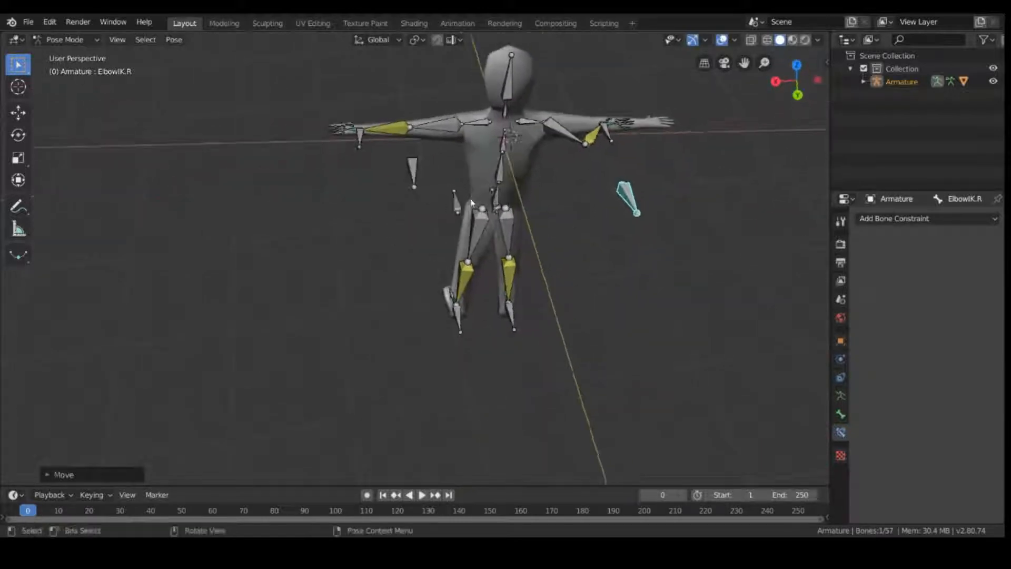
- Move WristIK.L inward along the X axis and lower ElbowIK.L toward the torso to bend the left arm
click(355, 138)
key(g)
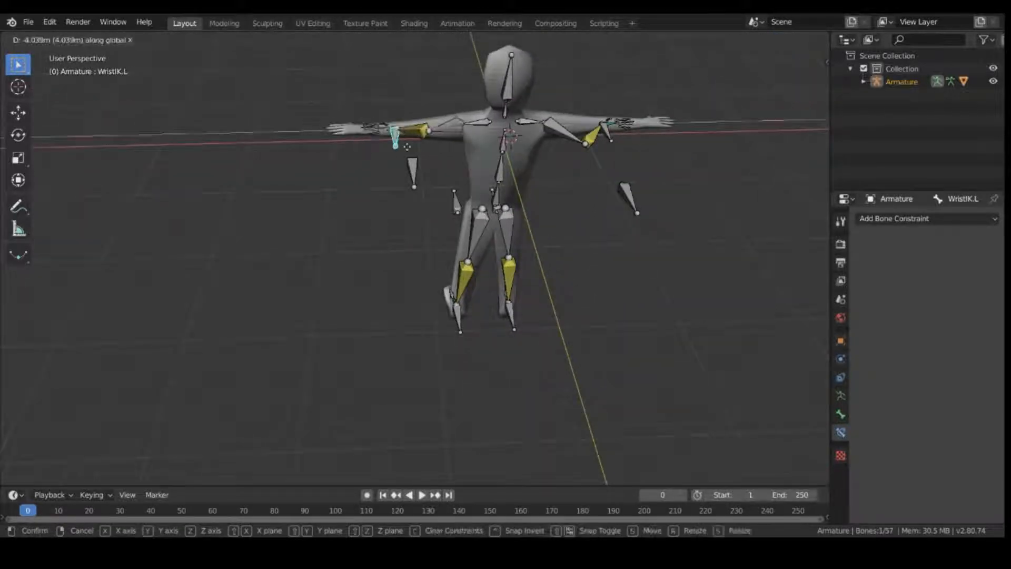
click(424, 158)
click(411, 176)
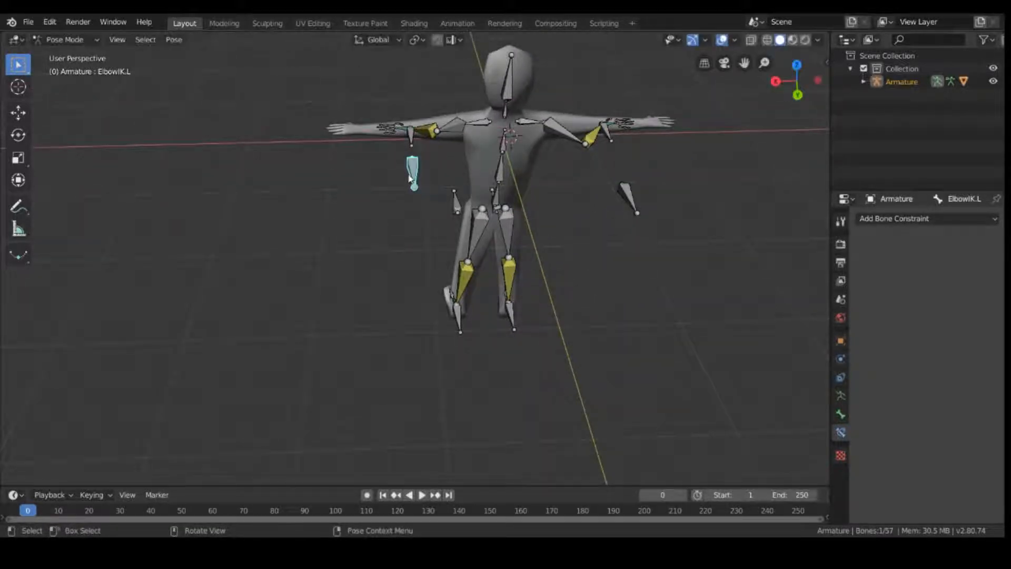
key(g)
click(443, 204)
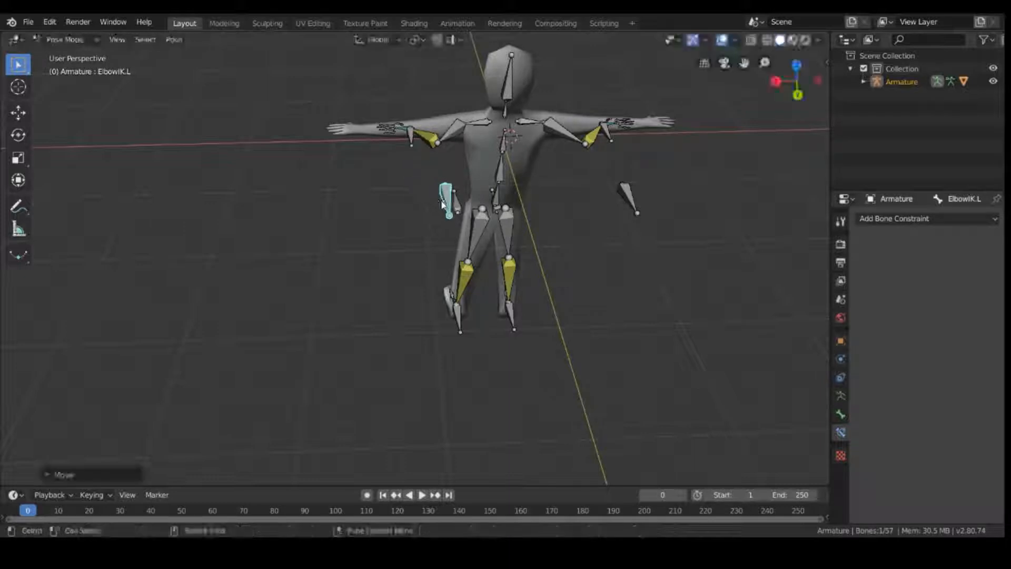
- Inspect both bent arms, compare the IK pole angles of Forearm.L and Forearm.R, and save the file
mouse_move(442, 205)
middle_down()
mouse_move(558, 270)
mouse_move(427, 194)
middle_up()
middle_drag(259, 190, 252, 400)
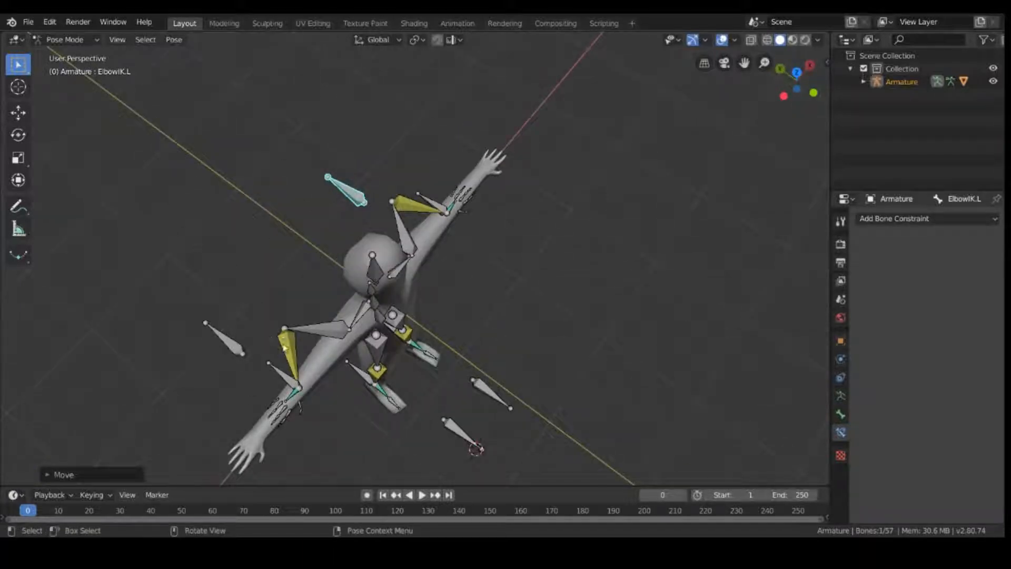
middle_drag(342, 318, 454, 302)
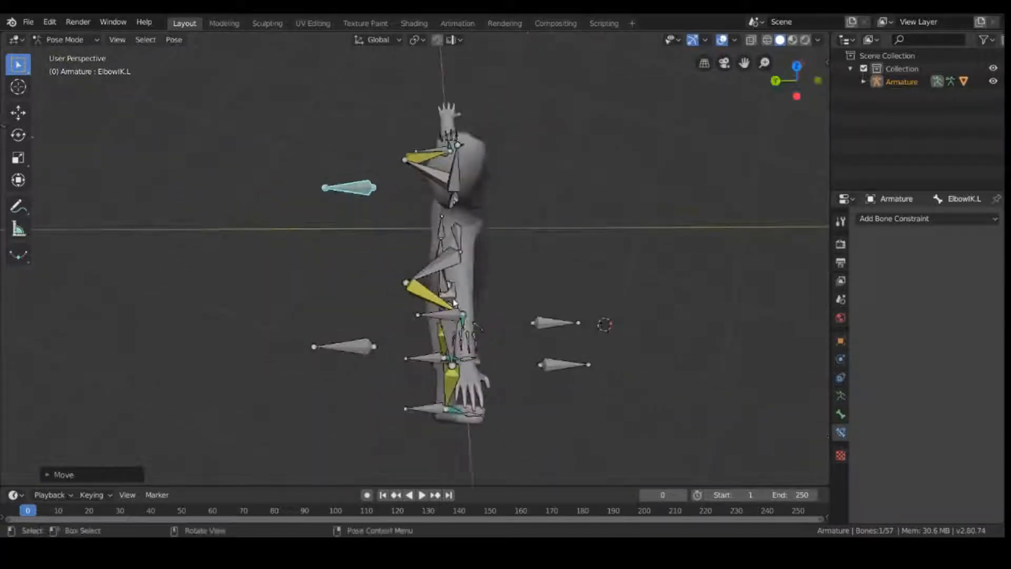
middle_drag(548, 318, 445, 320)
click(408, 160)
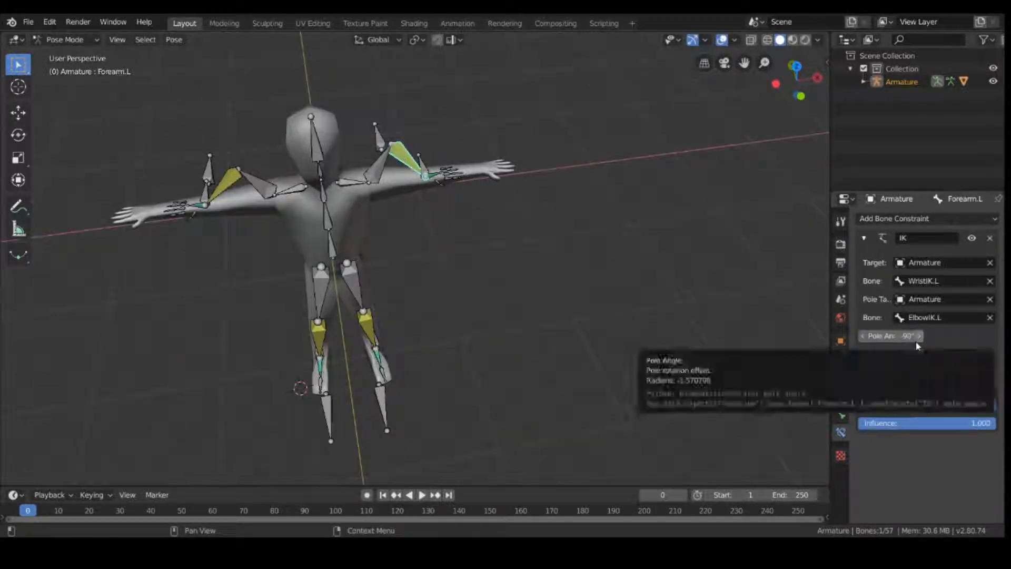
click(213, 193)
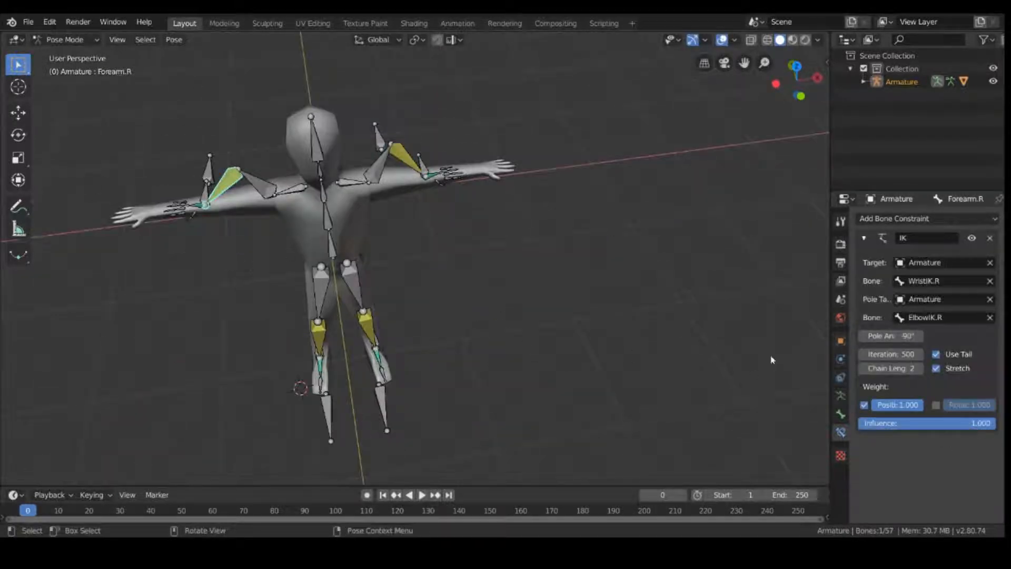
key(minus)
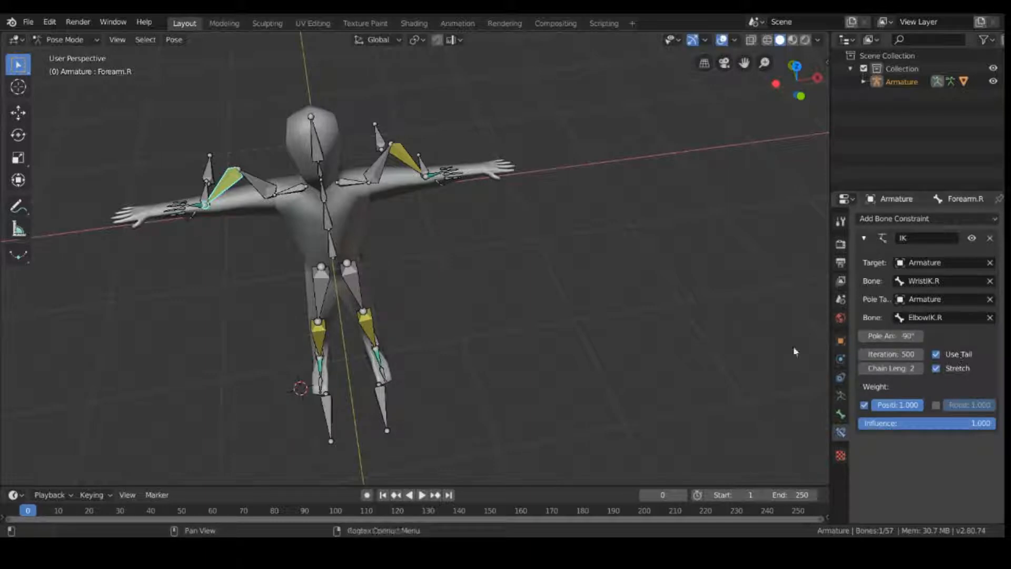
middle_drag(277, 357, 394, 309)
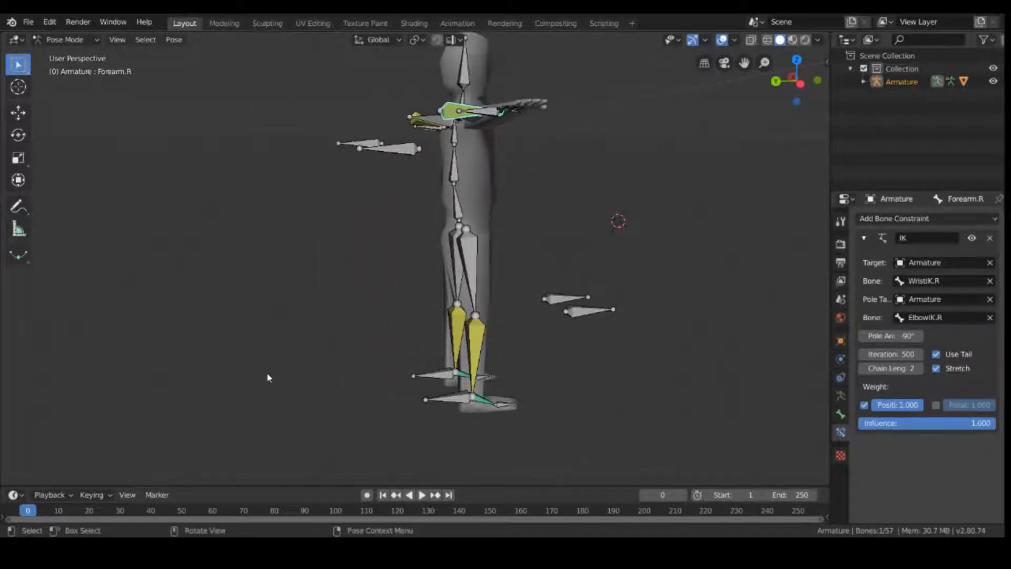
key(ctrl+s)
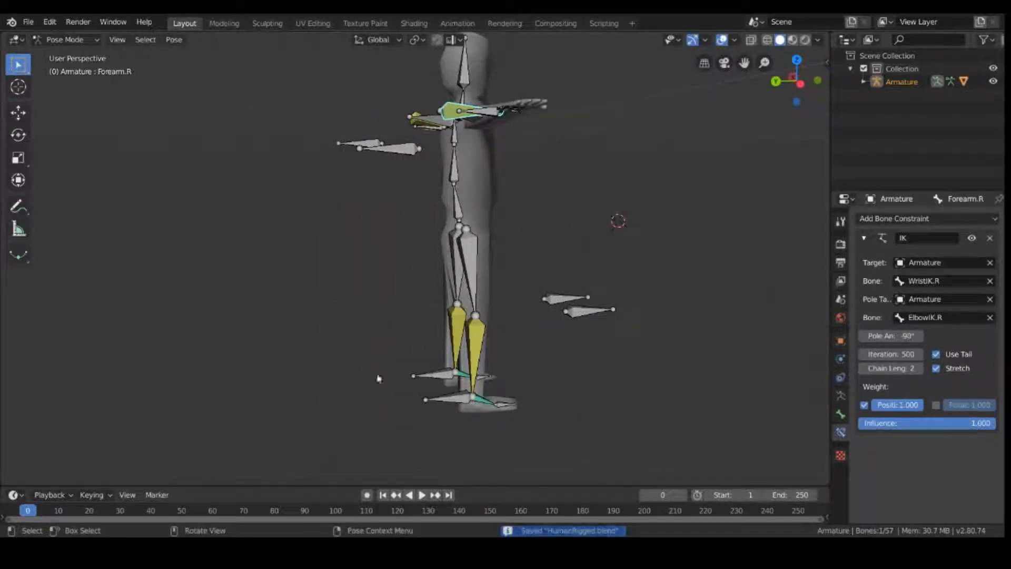
- Test HeelIK.R with a free move, and raise it along the Z axis to bend the right leg
middle_drag(453, 439, 421, 411)
click(404, 408)
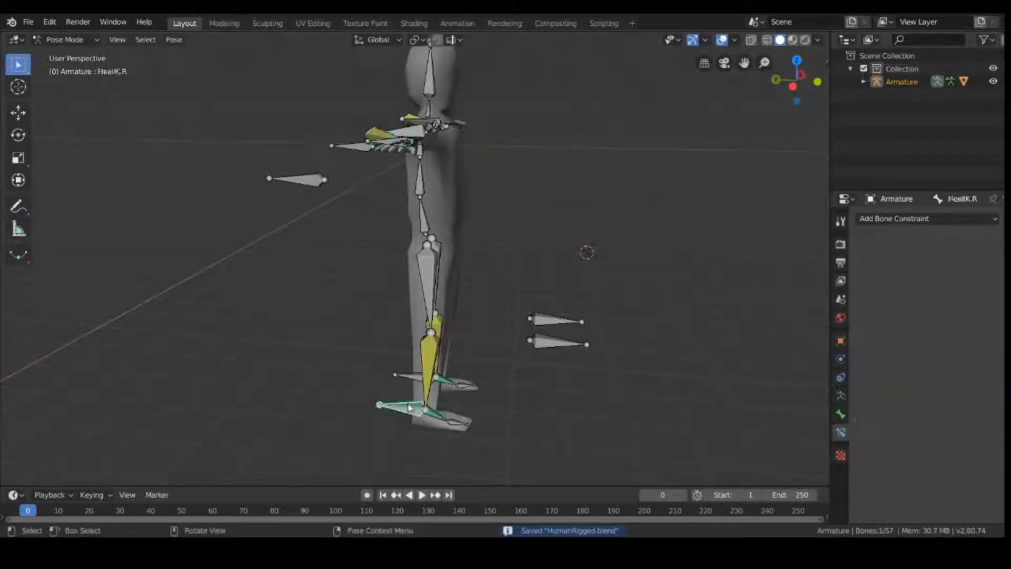
key(g)
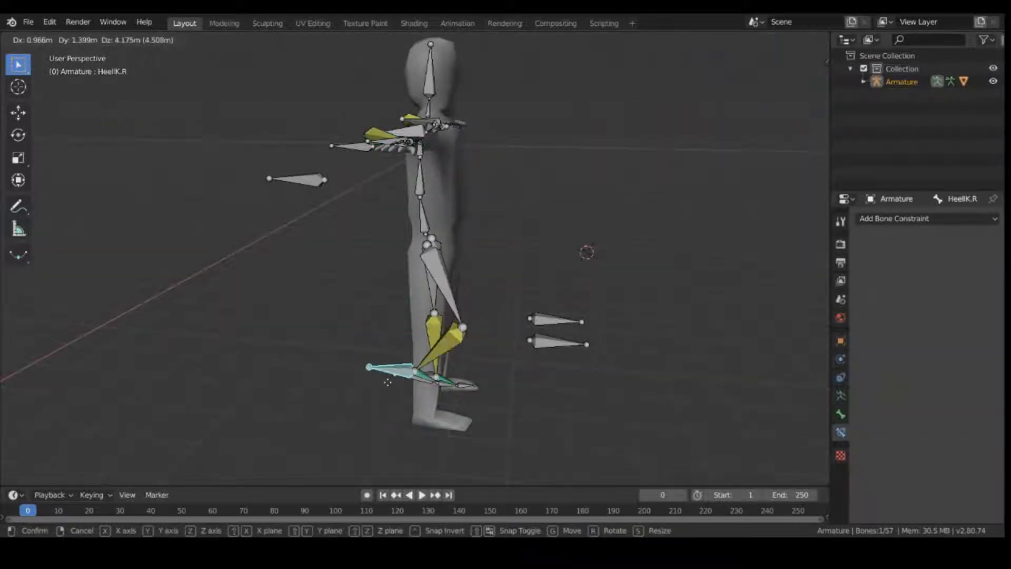
right_click(378, 411)
key(g)
key(z)
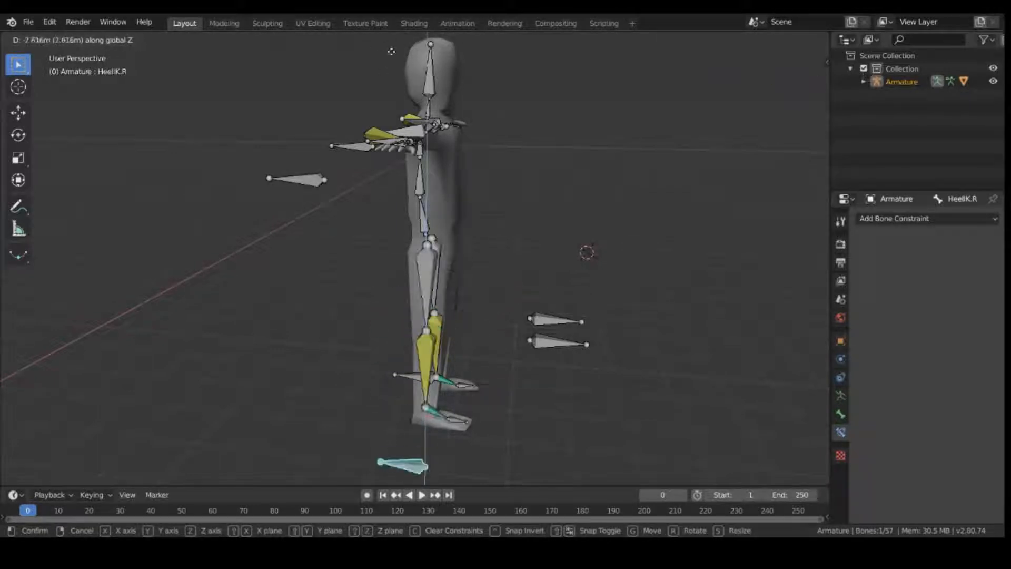
click(402, 403)
- Move KneeIK.R freely to the outer side of the right leg to swing the knee outward
middle_drag(595, 424, 525, 437)
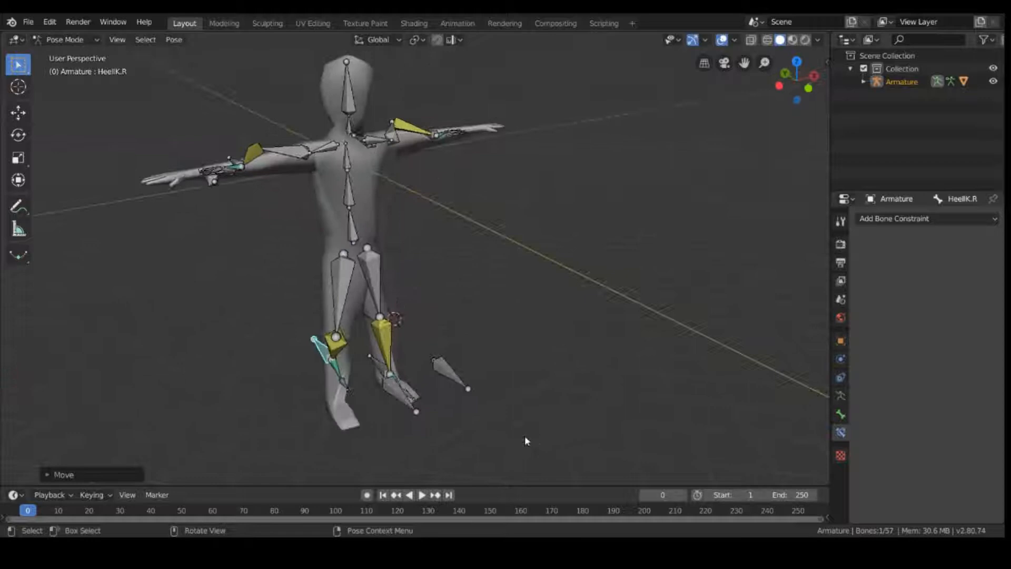
click(390, 396)
key(g)
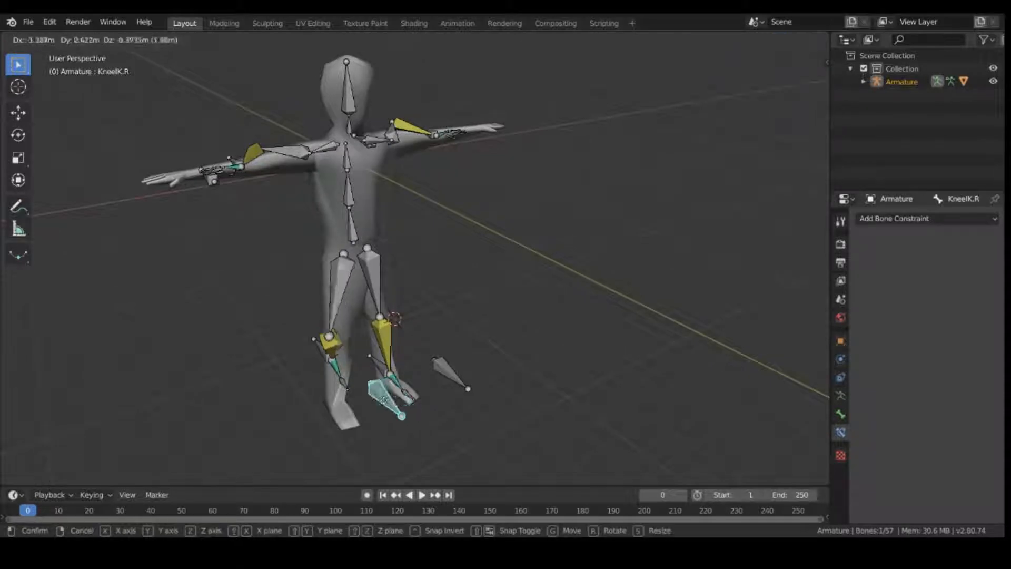
click(296, 422)
middle_drag(349, 447, 291, 376)
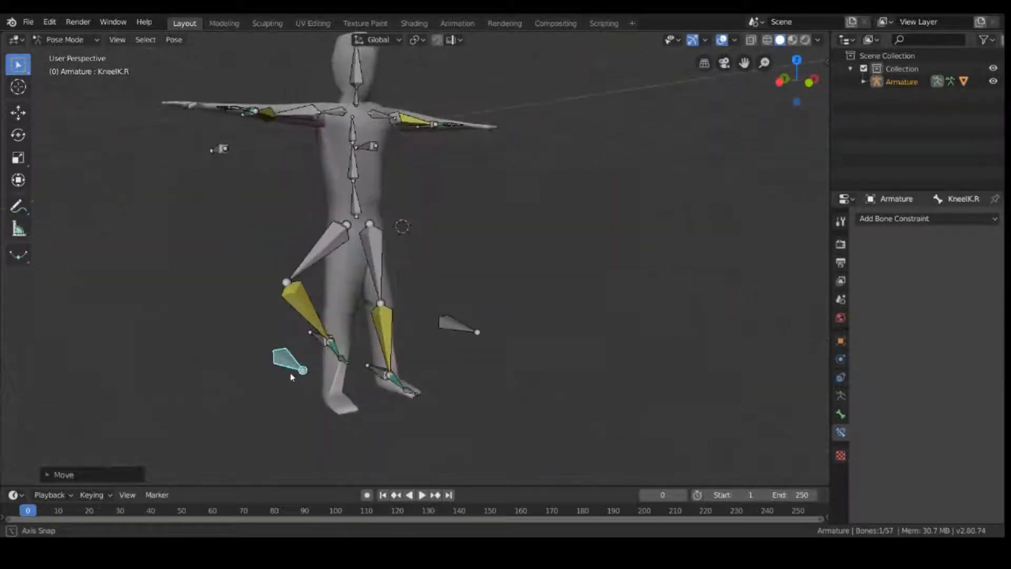
- Try rotating the right toe bone Foot.R.001 and view the posed rig from the side
click(354, 363)
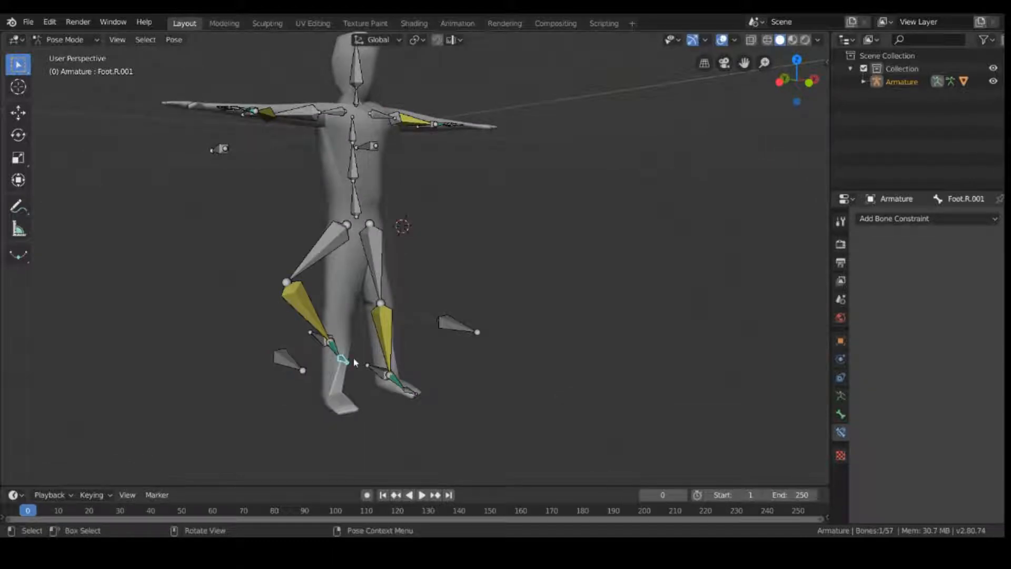
key(r)
click(359, 375)
middle_drag(363, 354, 2, 328)
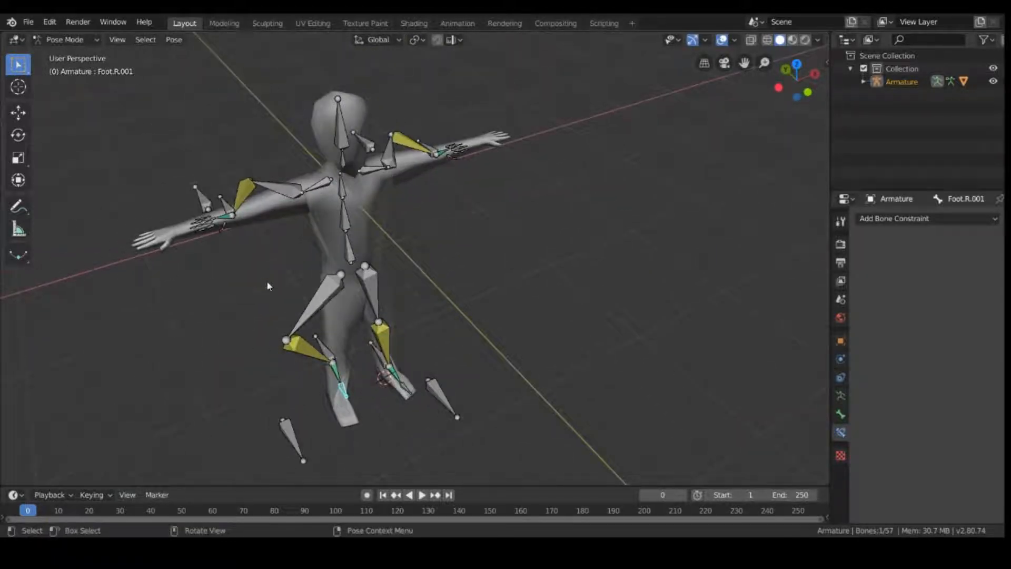
middle_drag(268, 286, 320, 286)
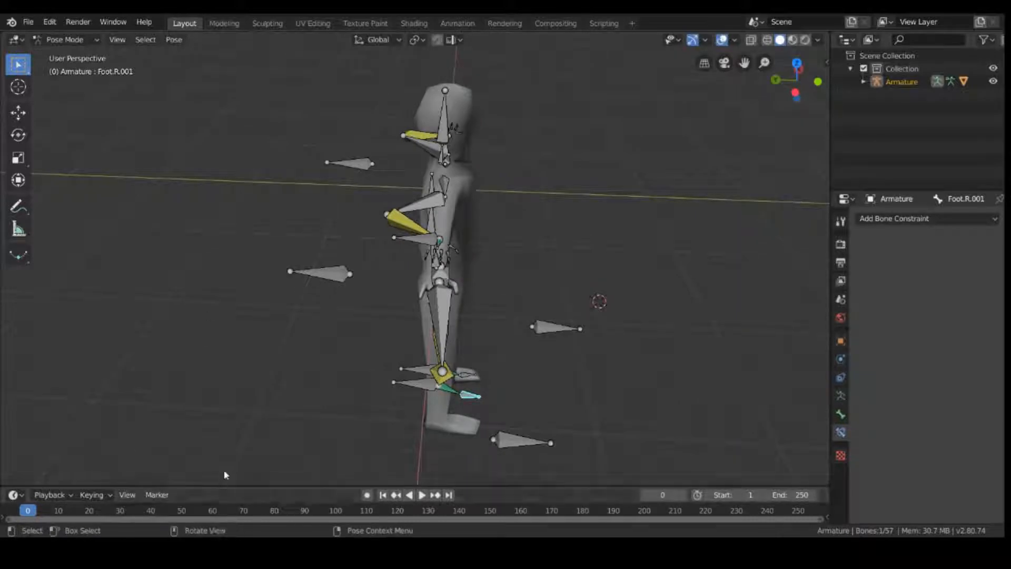
- Test KneeIK.R with a free move in front of the legs and a move along the global X axis
middle_drag(500, 420, 401, 376)
click(388, 399)
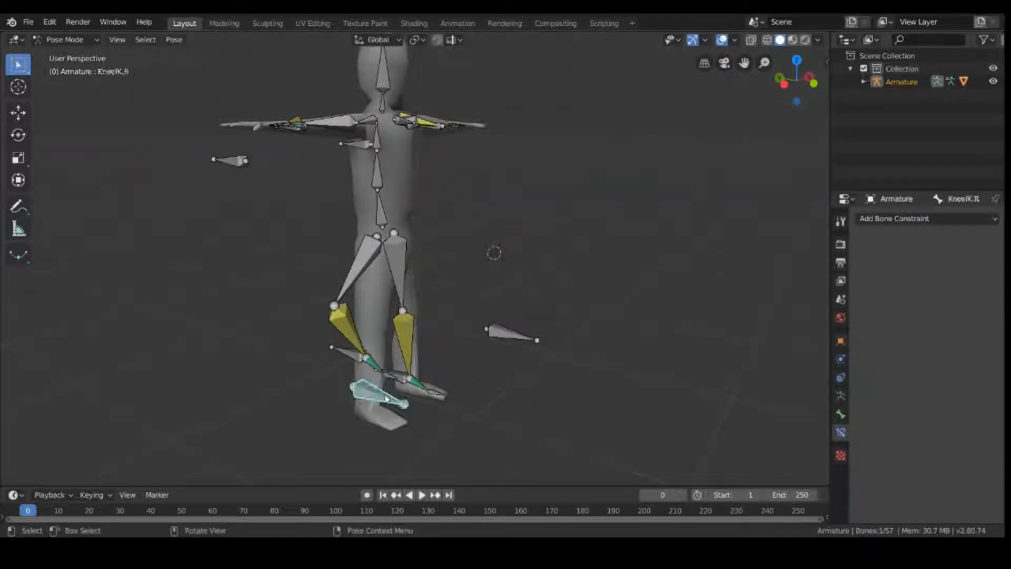
key(g)
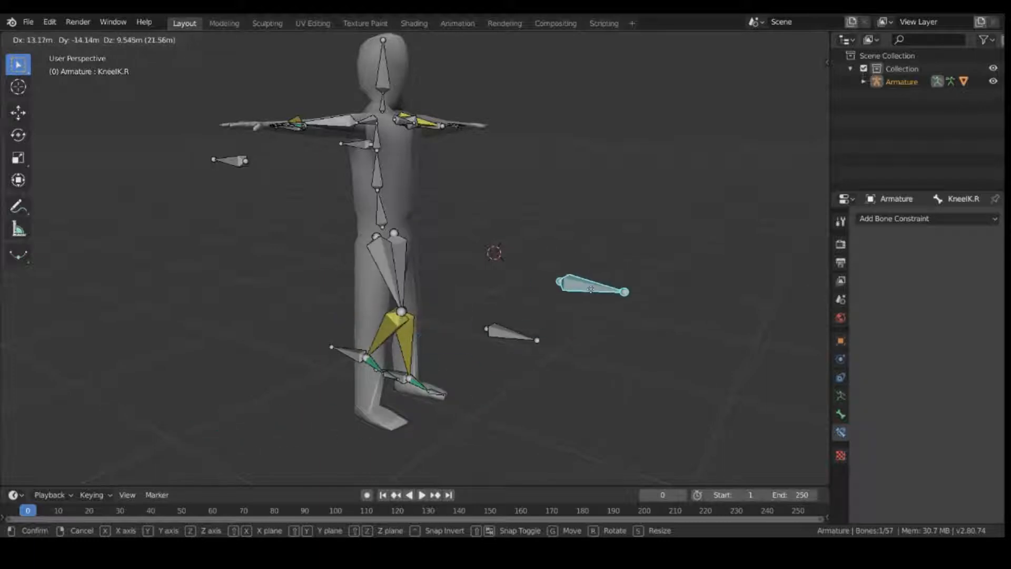
key(Escape)
key(g)
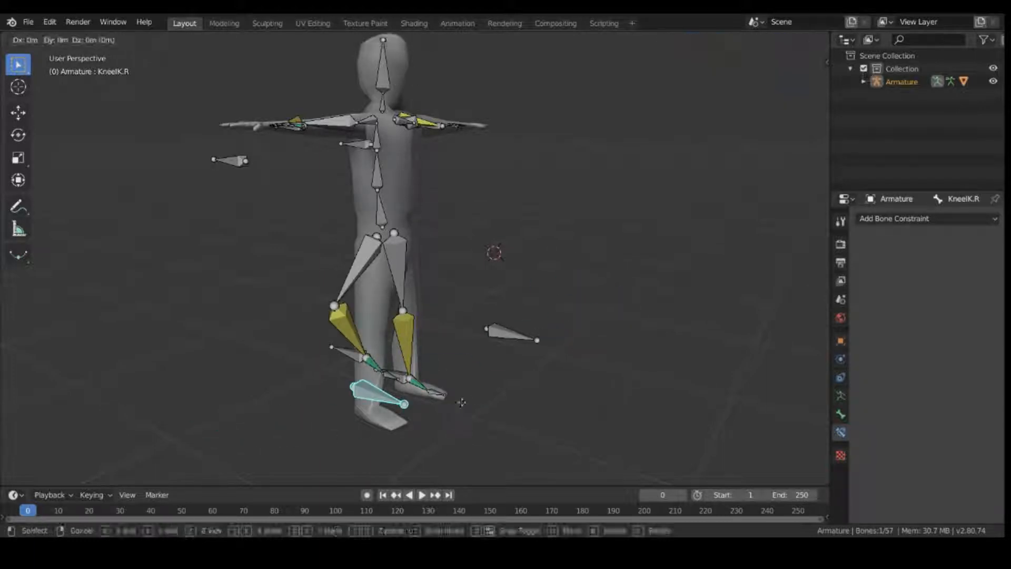
click(563, 382)
middle_drag(563, 382, 489, 401)
key(g)
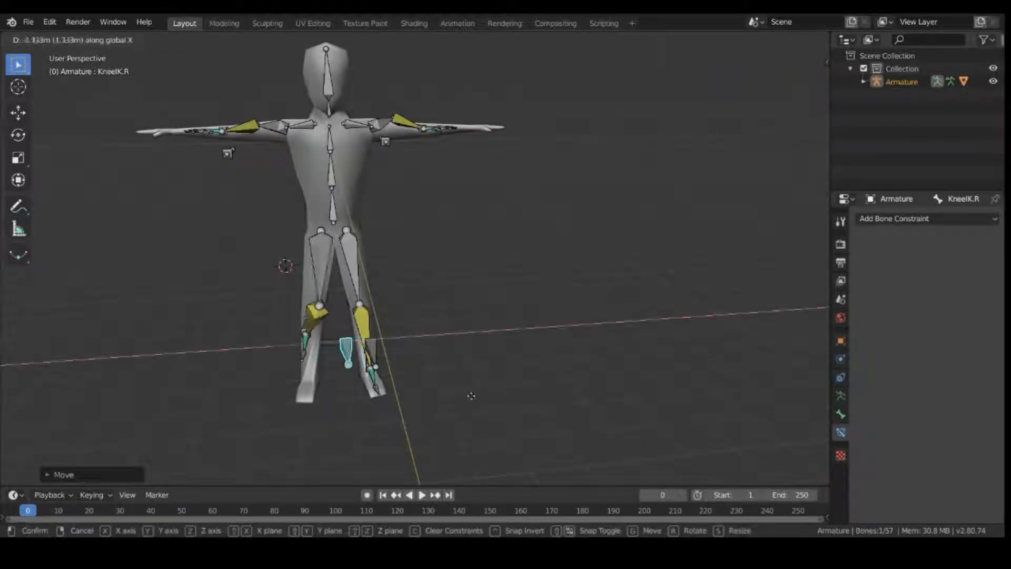
click(439, 404)
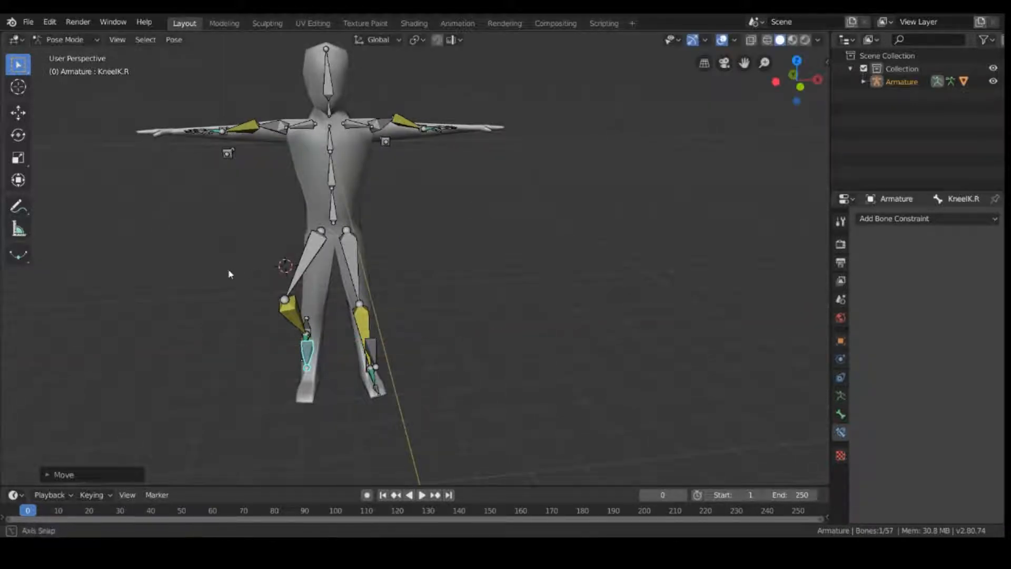
- Move WristIK.R forward along the global Y axis to bend the right arm
middle_drag(228, 274, 237, 288)
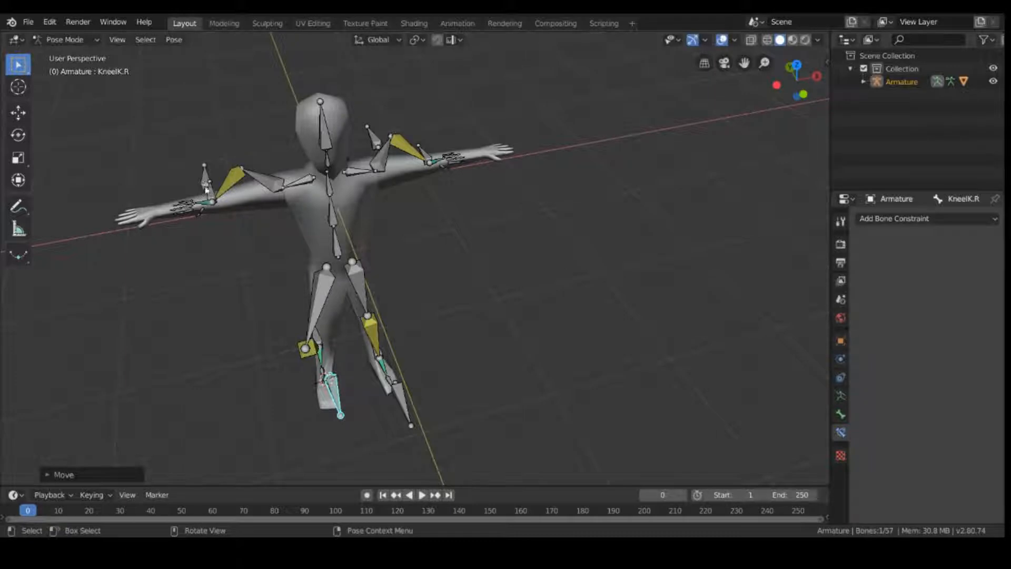
middle_drag(230, 186, 266, 242)
click(232, 262)
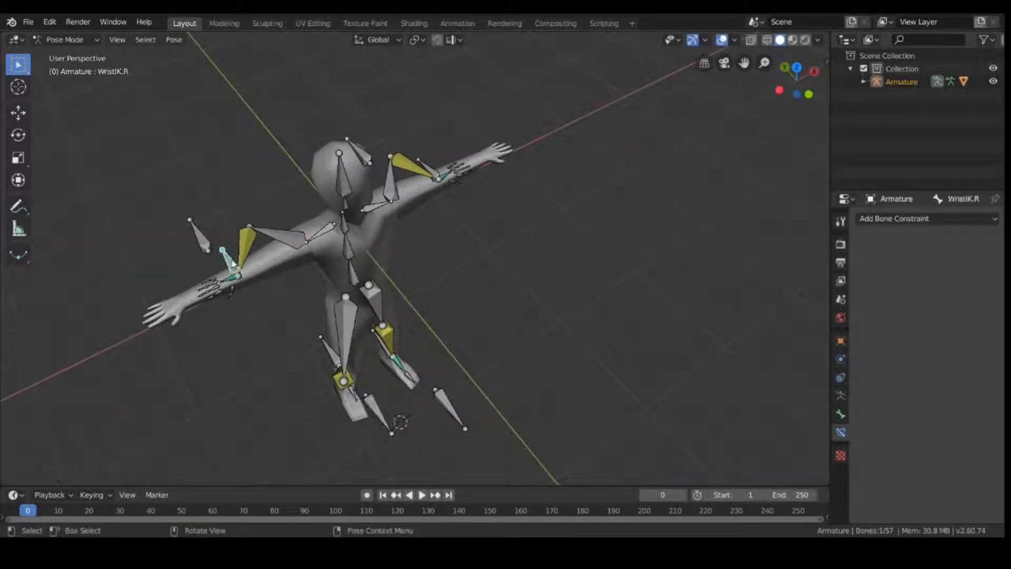
key(g)
key(y)
right_click(234, 264)
key(g)
key(y)
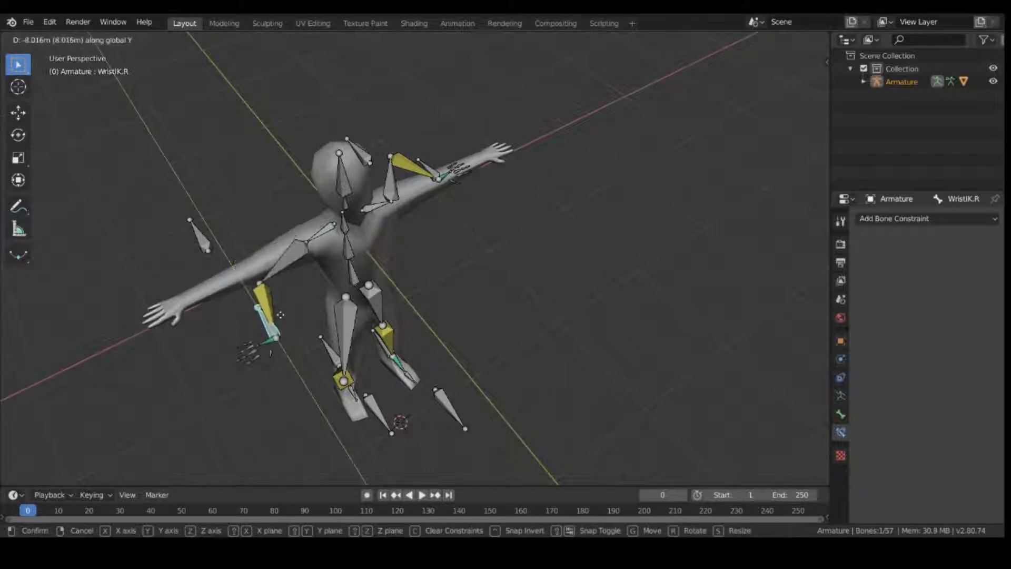
click(258, 340)
- Rotate Hand.R around the global Z axis so the fingers point forward
click(267, 335)
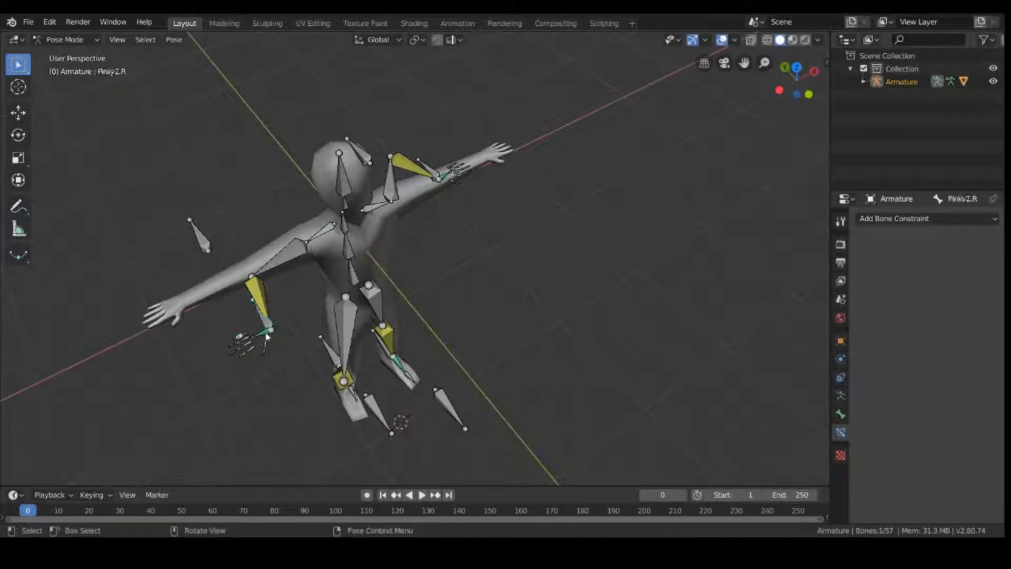
key(r)
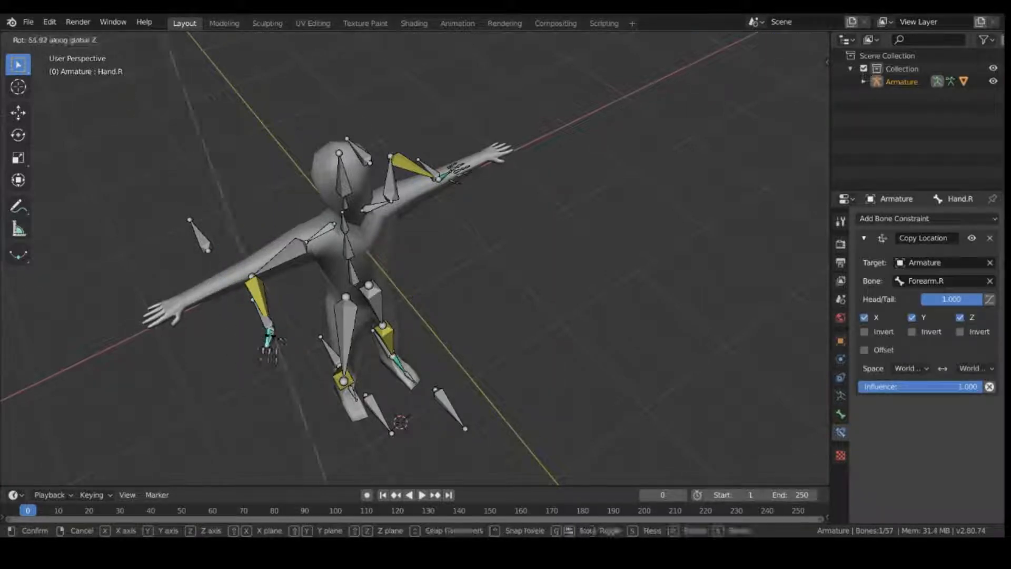
click(251, 425)
middle_drag(251, 426, 266, 409)
- Test ElbowIK.R with a free move below and behind the right arm to swing the elbow
click(228, 289)
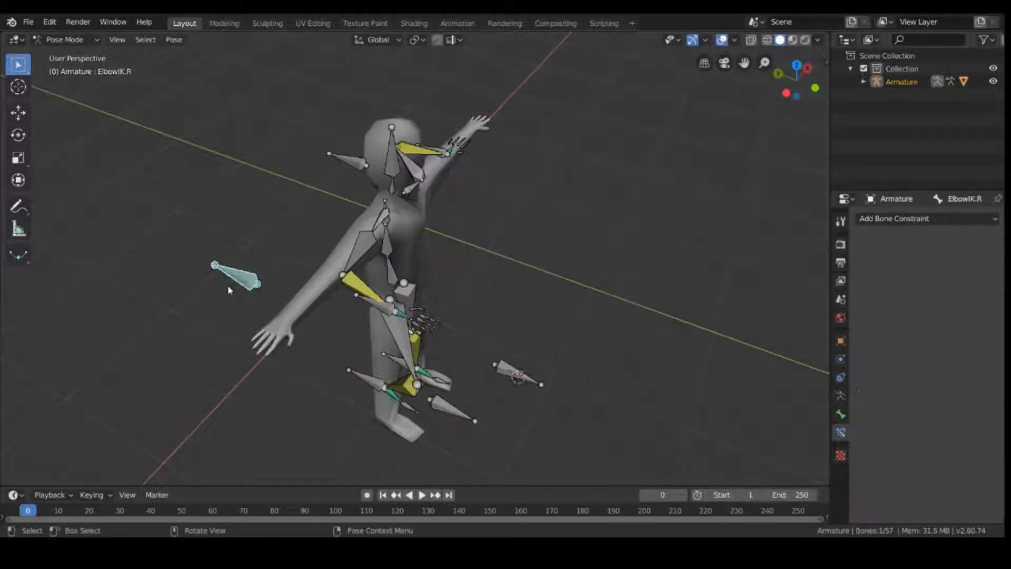
key(g)
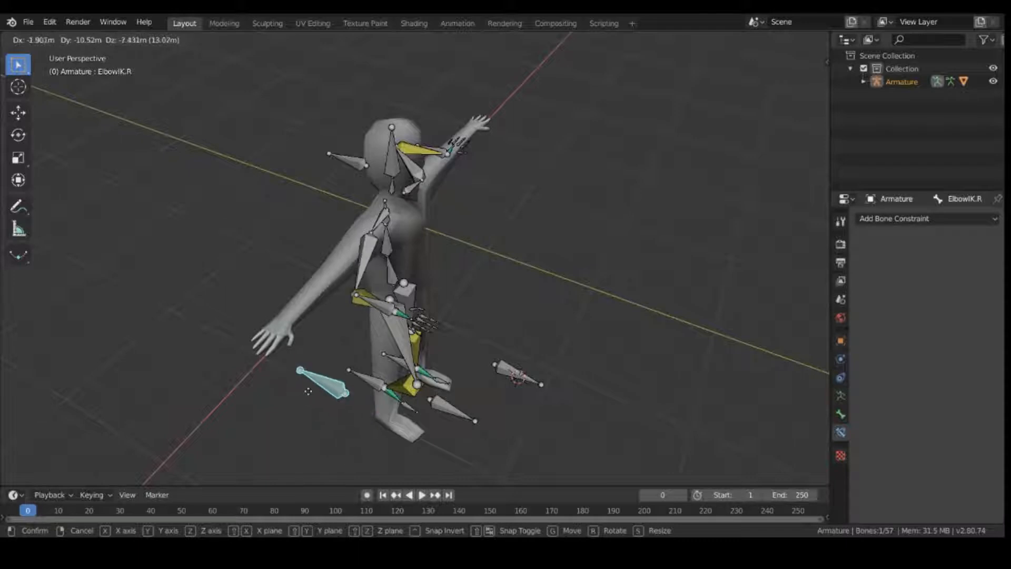
click(229, 282)
- Select all bones of the armature, clear their pose rotation and location, and deselect them
middle_drag(554, 265, 453, 258)
drag(149, 55, 574, 465)
key(alt+r)
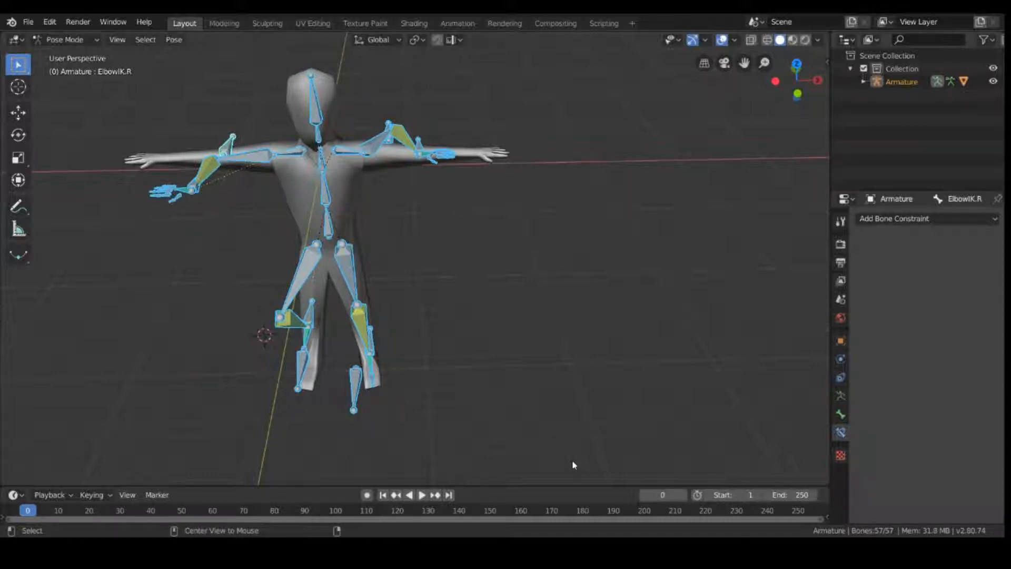
key(alt+g)
click(561, 325)
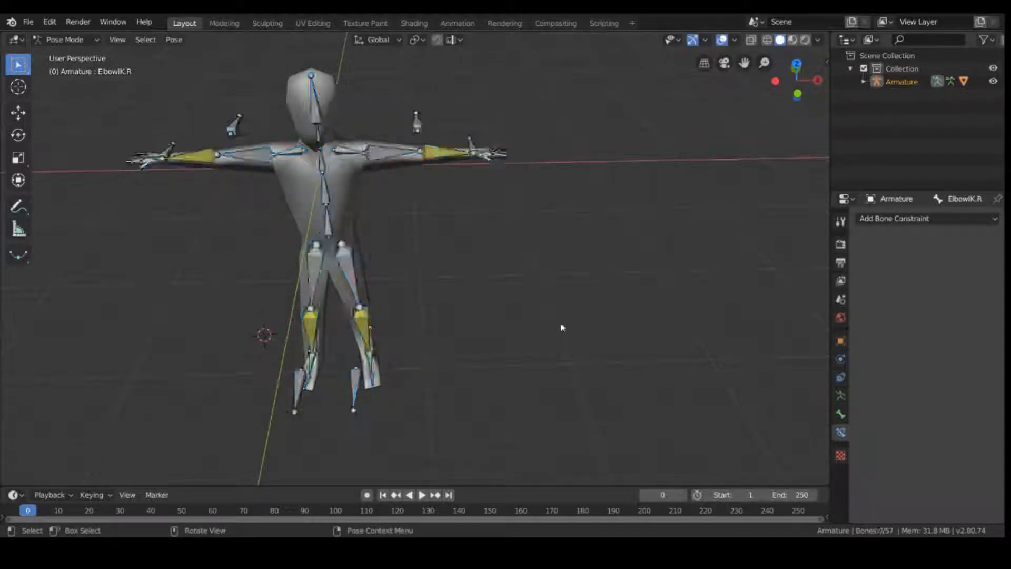
middle_drag(562, 328, 62, 351)
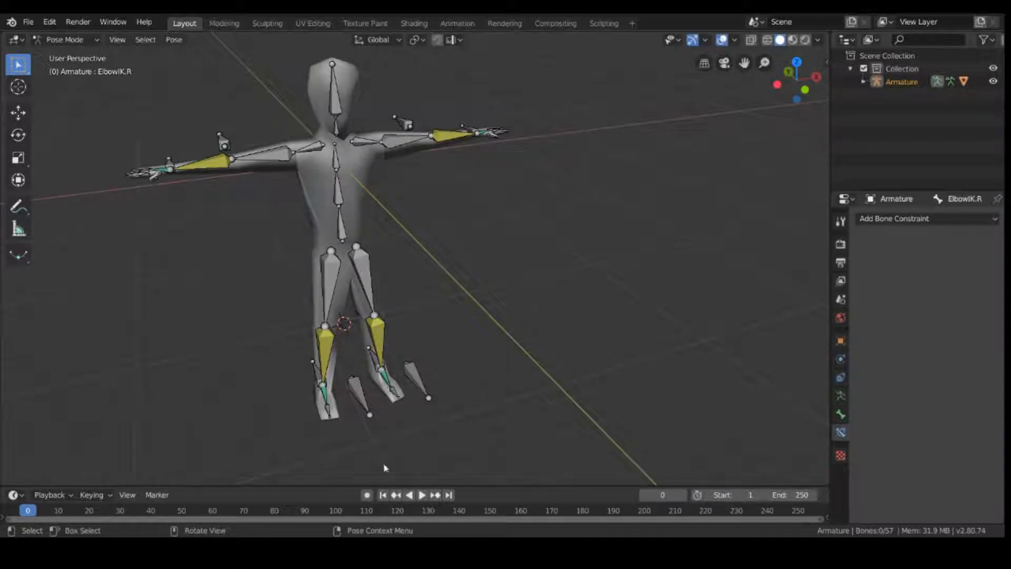
middle_drag(384, 467, 429, 342)
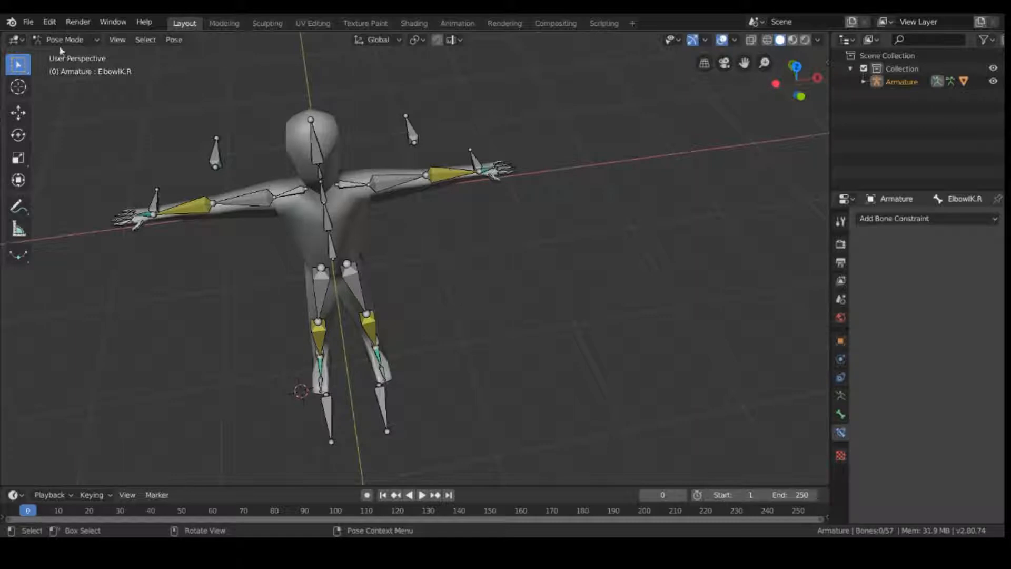
middle_drag(234, 257, 256, 248)
click(263, 227)
click(308, 230)
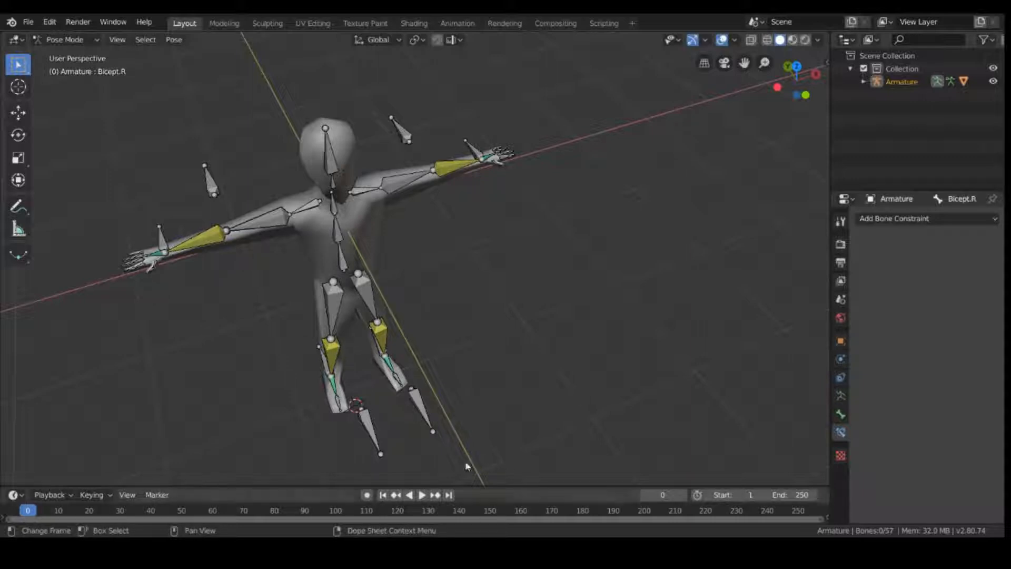
middle_drag(500, 378, 486, 361)
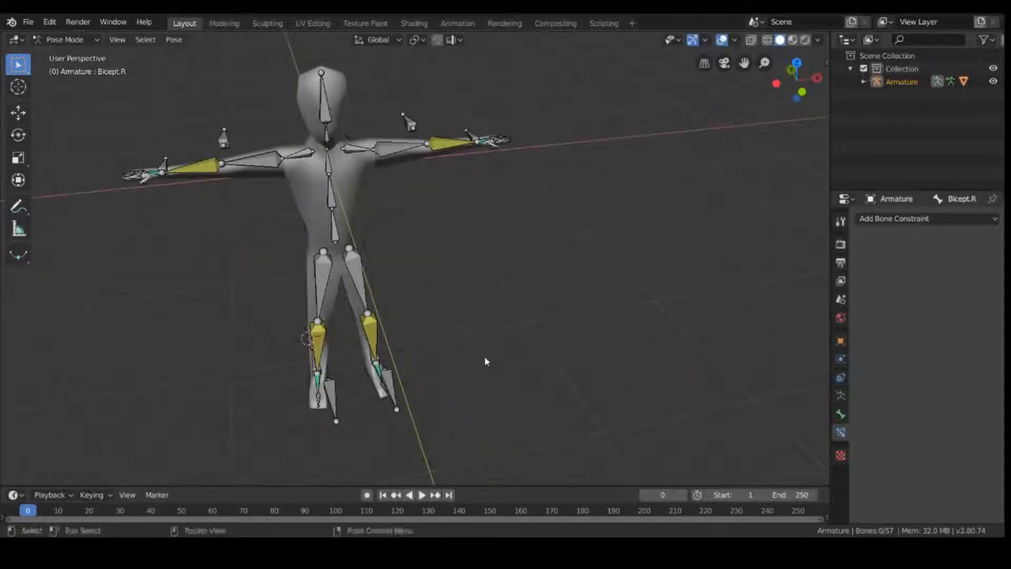
middle_drag(411, 277, 301, 335)
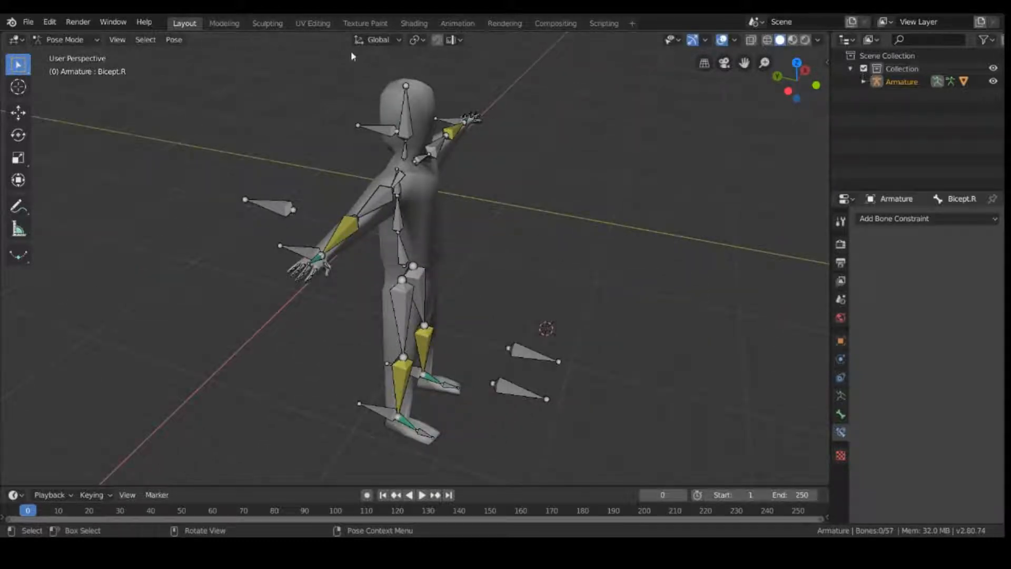
- Switch to the Animation workspace, keep the armature in Pose Mode, and view the model in both viewports
click(454, 23)
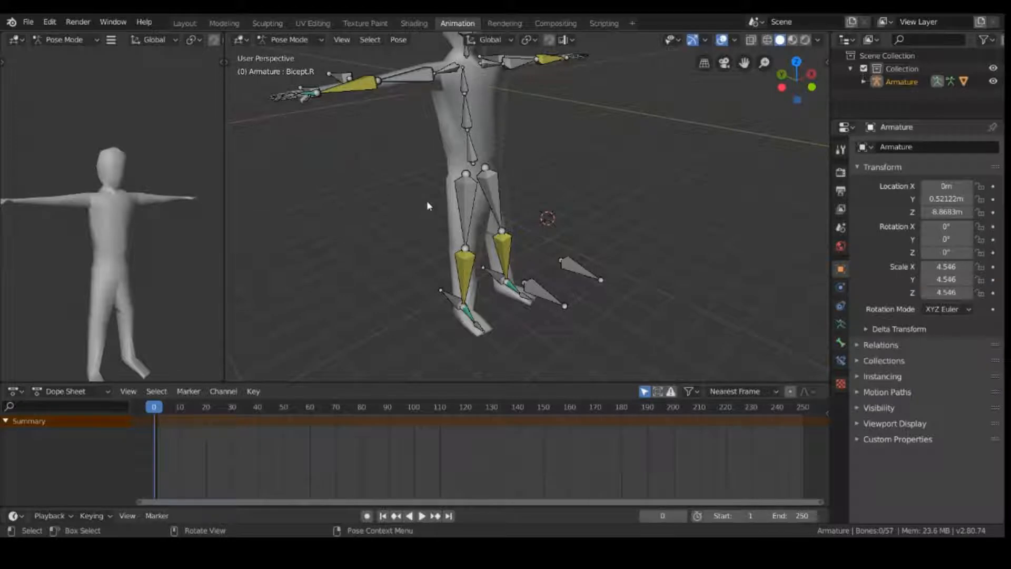
middle_drag(427, 206, 400, 211)
click(315, 40)
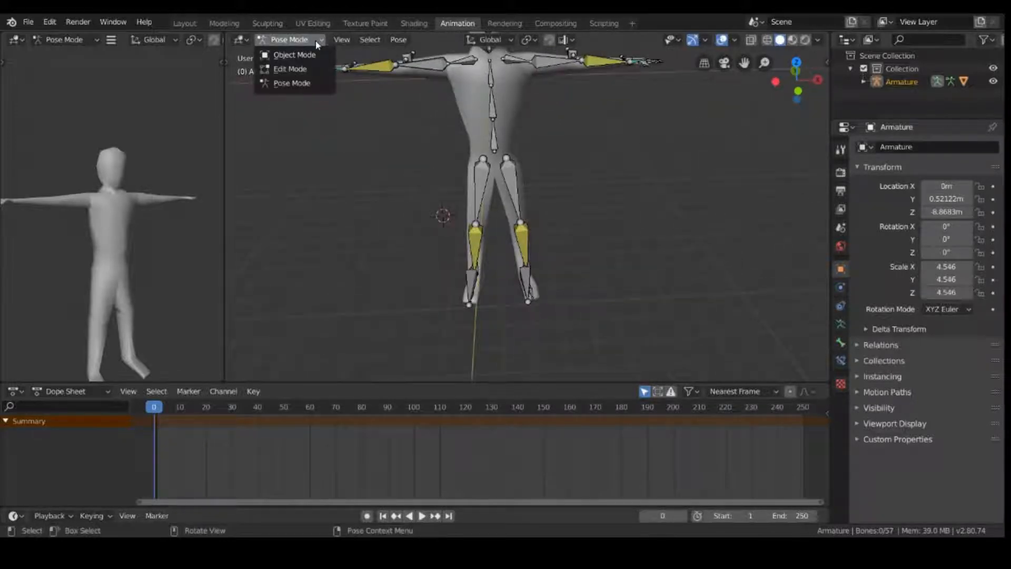
click(292, 82)
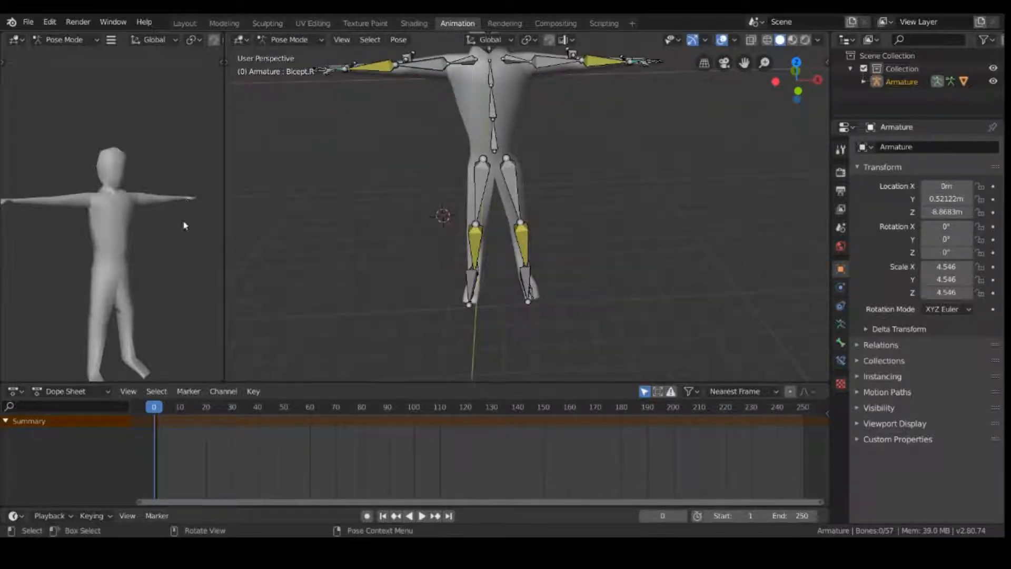
middle_drag(183, 225, 137, 231)
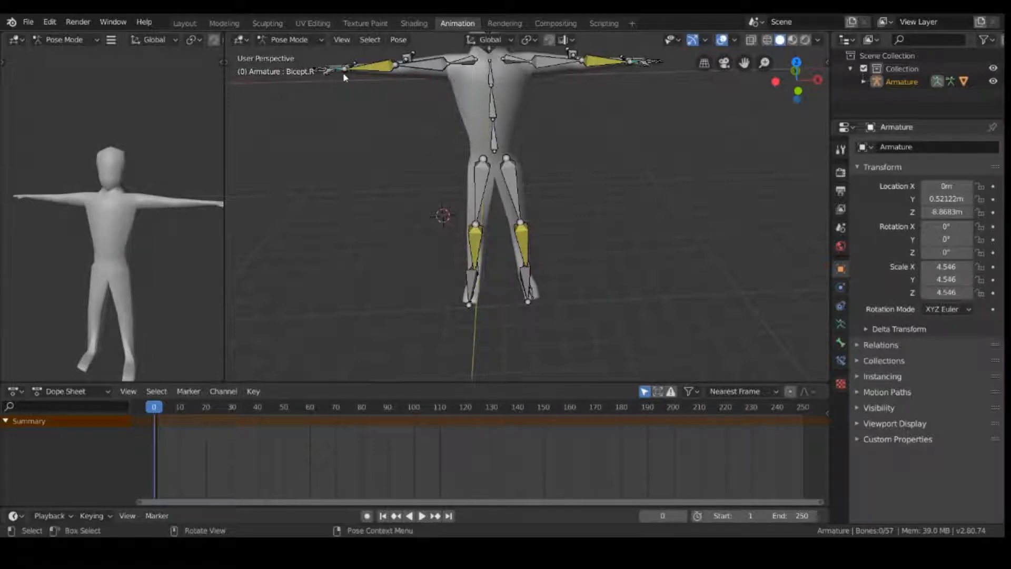
middle_drag(345, 77, 445, 334)
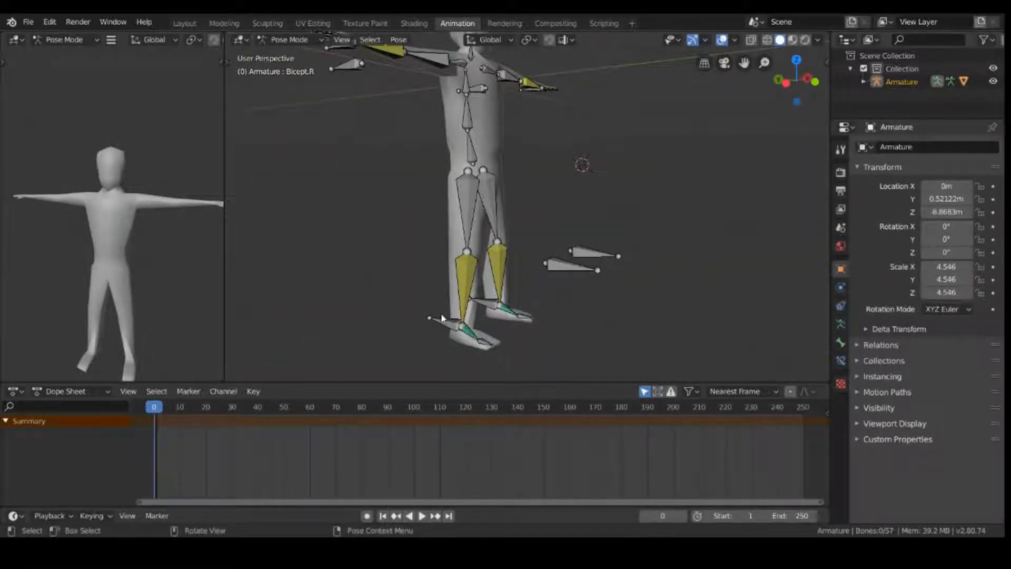
- Try a free upward move of HeelIK.R to bend the right leg, and cancel it
click(436, 319)
key(g)
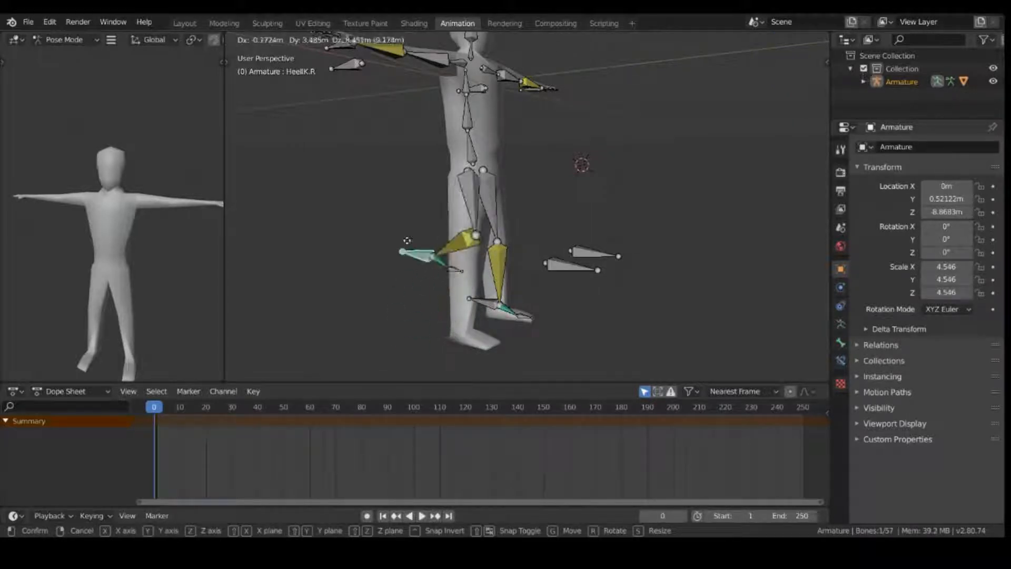
right_click(420, 216)
- Return to the Layout workspace and deselect the armature in Object Mode
click(190, 21)
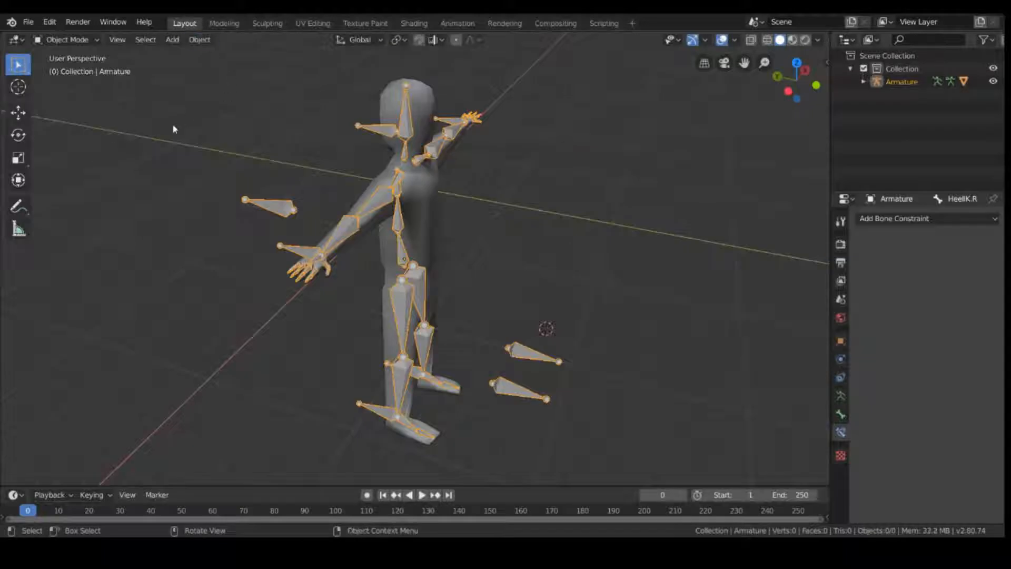
click(171, 125)
middle_drag(531, 173, 410, 219)
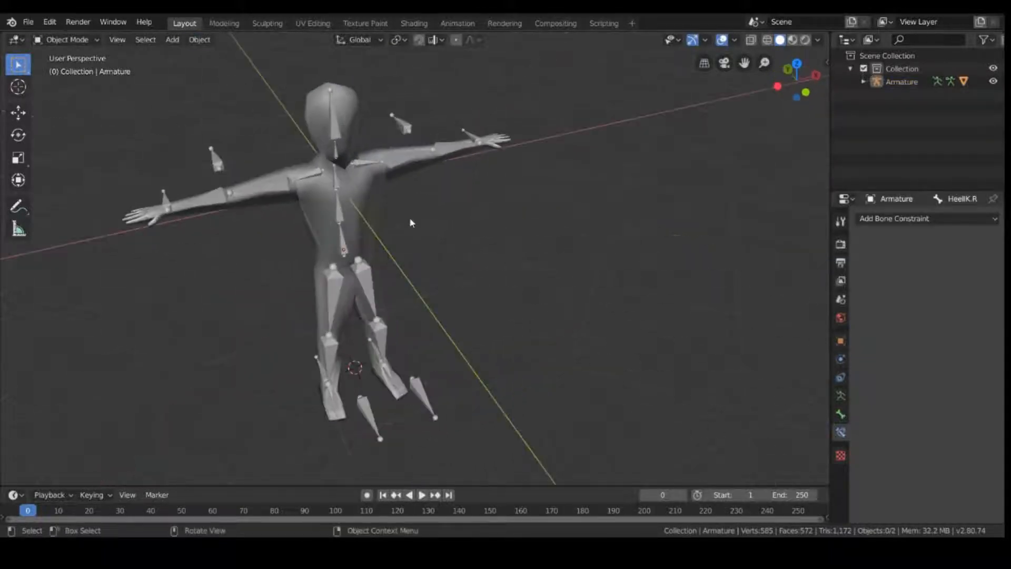
- Try selecting the body mesh and the armature together with the armature active, and check the available interaction modes
click(342, 216)
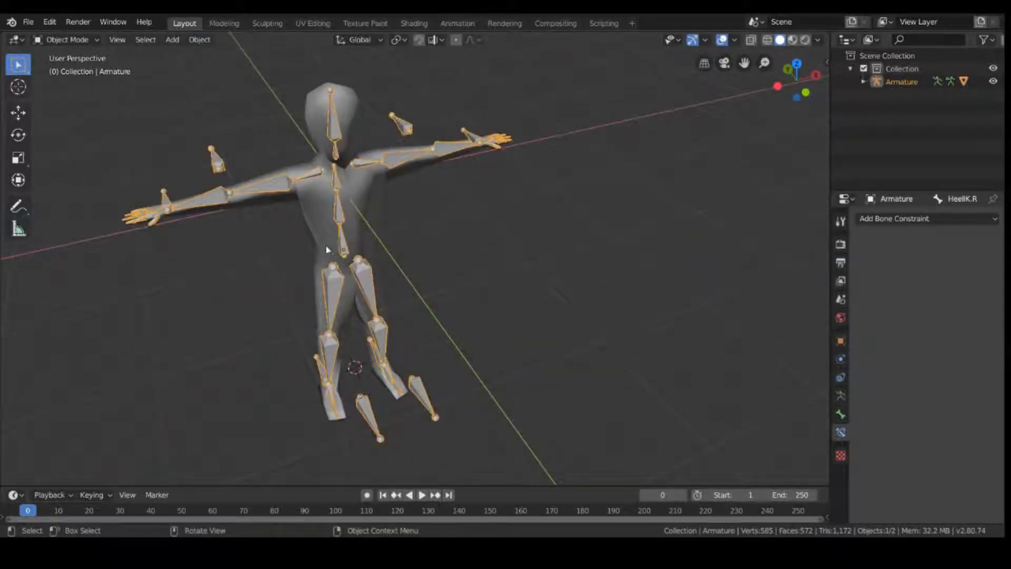
click(365, 215)
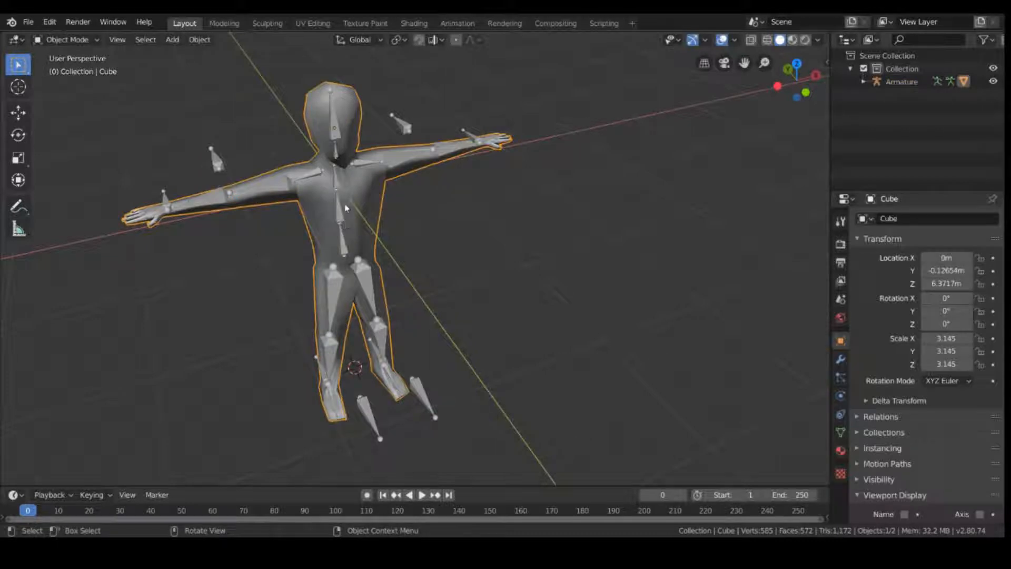
shift+click(345, 205)
click(344, 206)
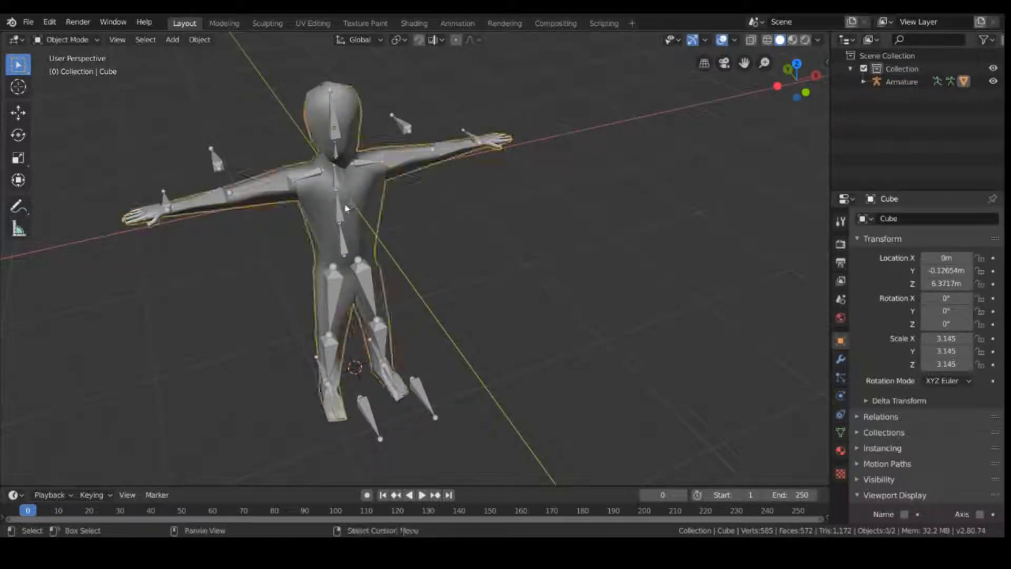
shift+click(345, 205)
shift+click(345, 205)
shift+click(345, 205)
click(67, 40)
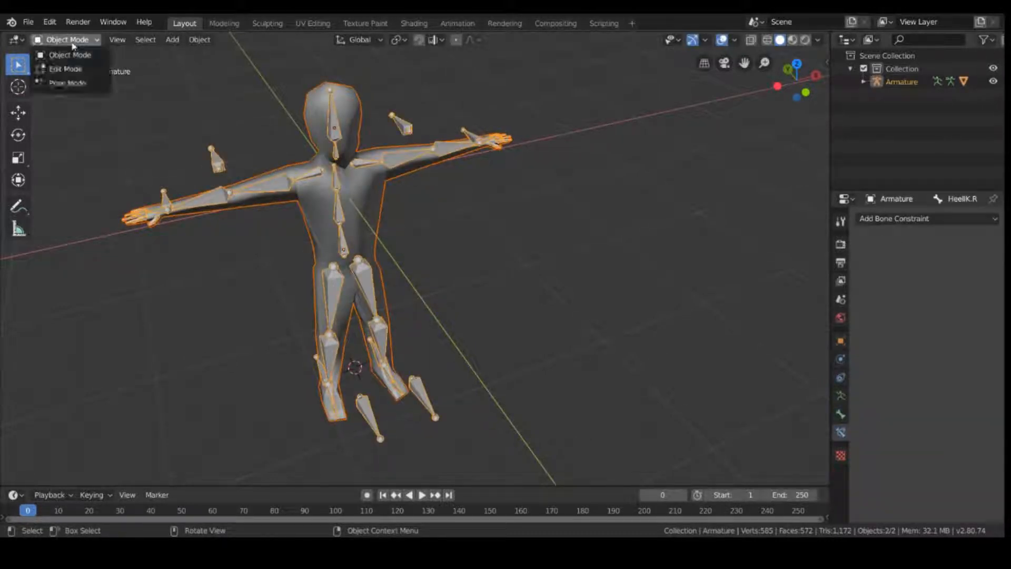
click(293, 229)
- Select the body mesh together with the armature, keeping the mesh active, and switch to Weight Paint mode
click(320, 208)
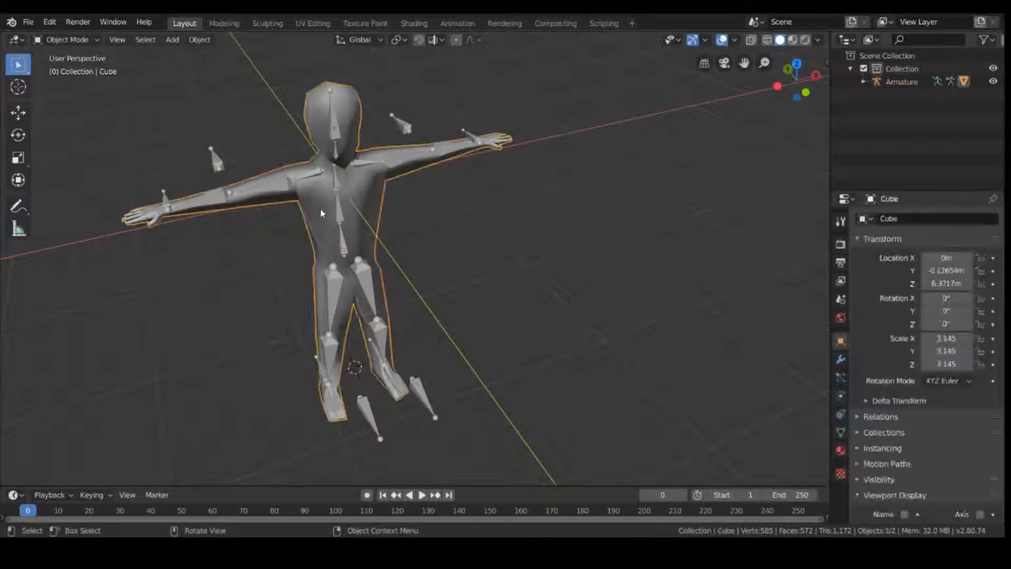
shift+click(339, 219)
shift+click(339, 219)
shift+click(339, 218)
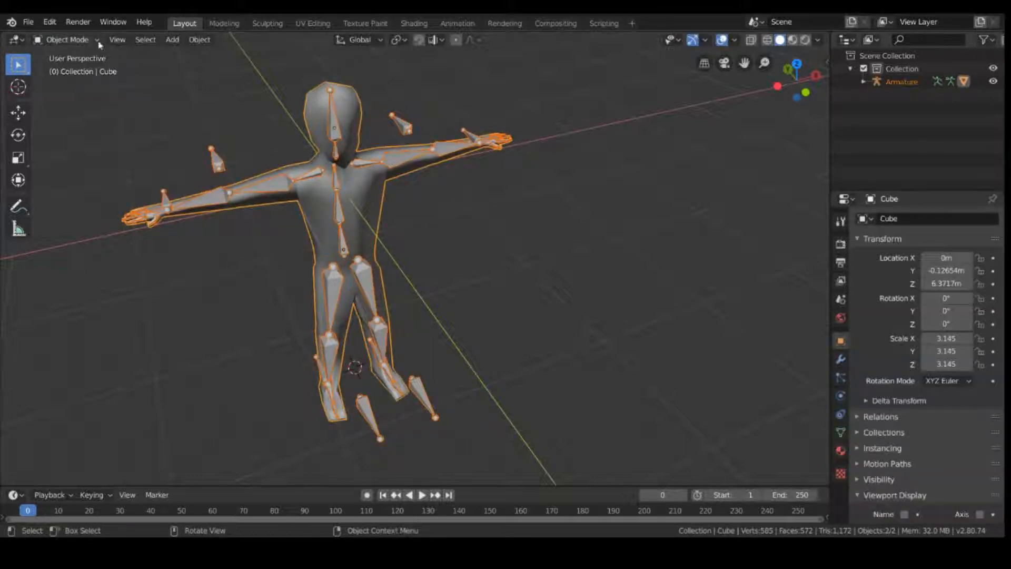
click(67, 39)
click(70, 111)
scroll(194, 273, up, 5)
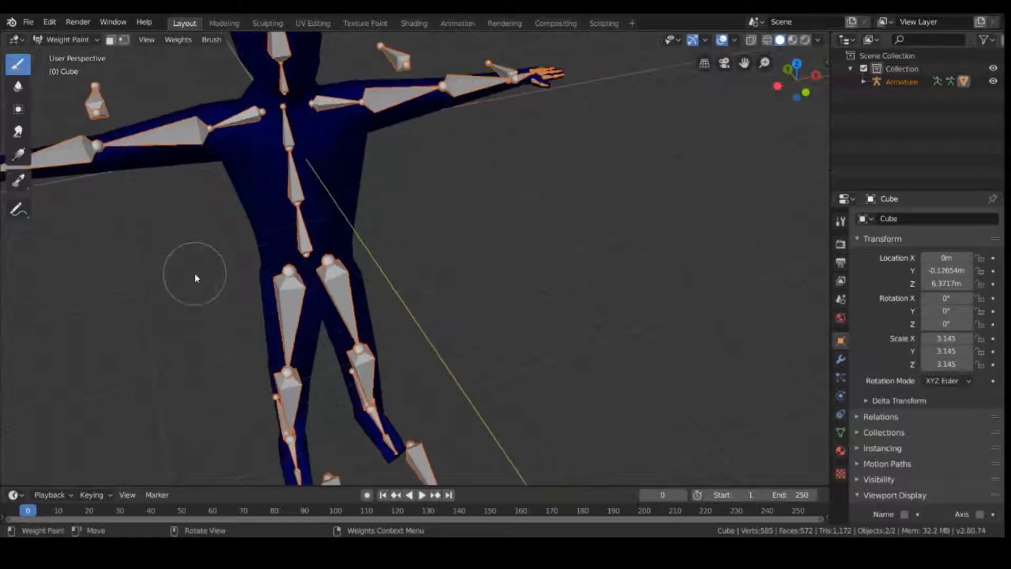
mouse_move(209, 259)
middle_down()
mouse_move(366, 311)
mouse_move(355, 348)
mouse_move(596, 414)
mouse_move(670, 341)
mouse_move(464, 332)
middle_up()
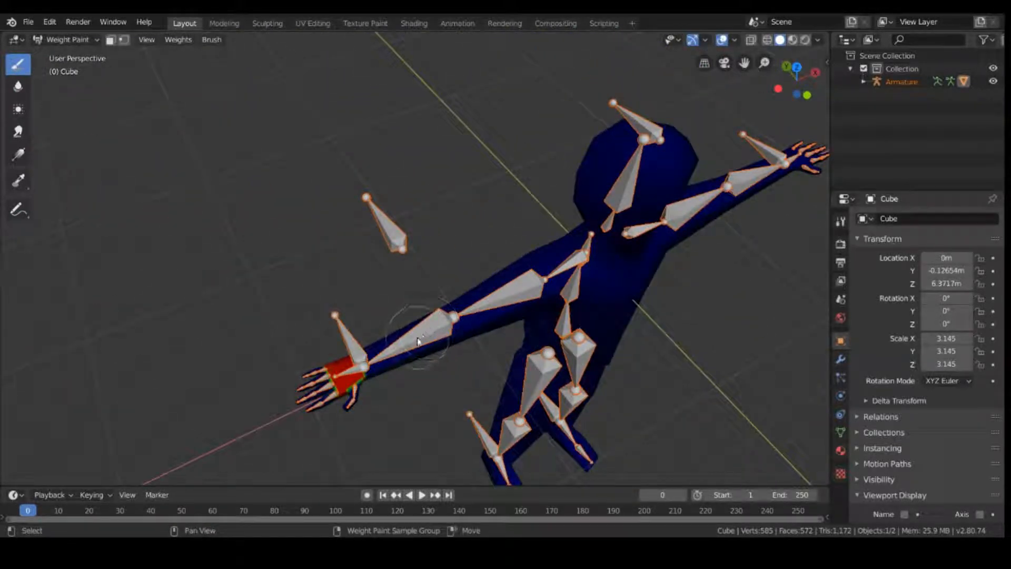
- Try picking the right forearm bone to show its weights, and examine the weight colours around the right hand and arm
scroll(360, 401, up, 6)
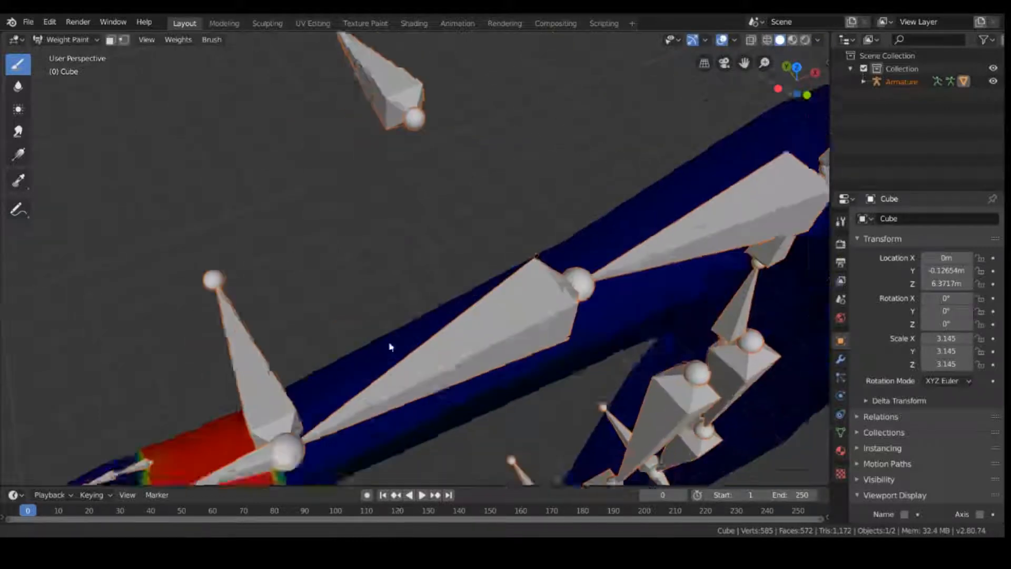
shift+middle_drag(413, 299, 506, 119)
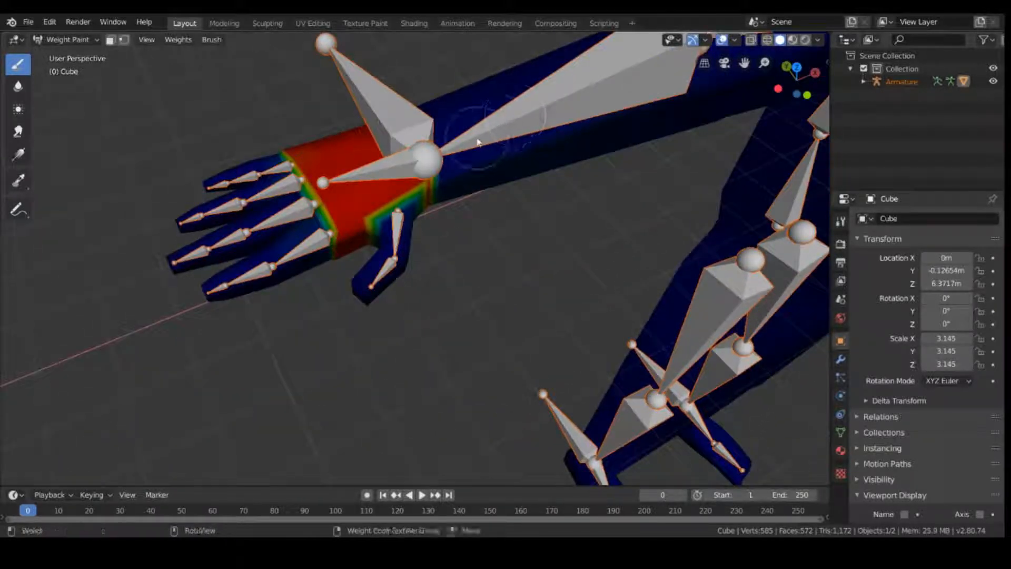
ctrl+click(479, 141)
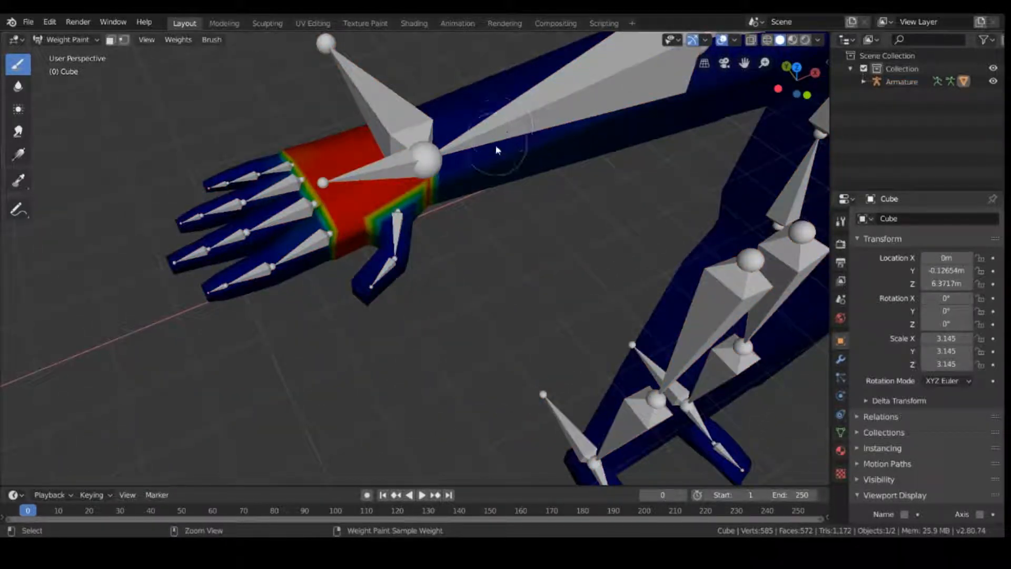
middle_drag(522, 118, 518, 246)
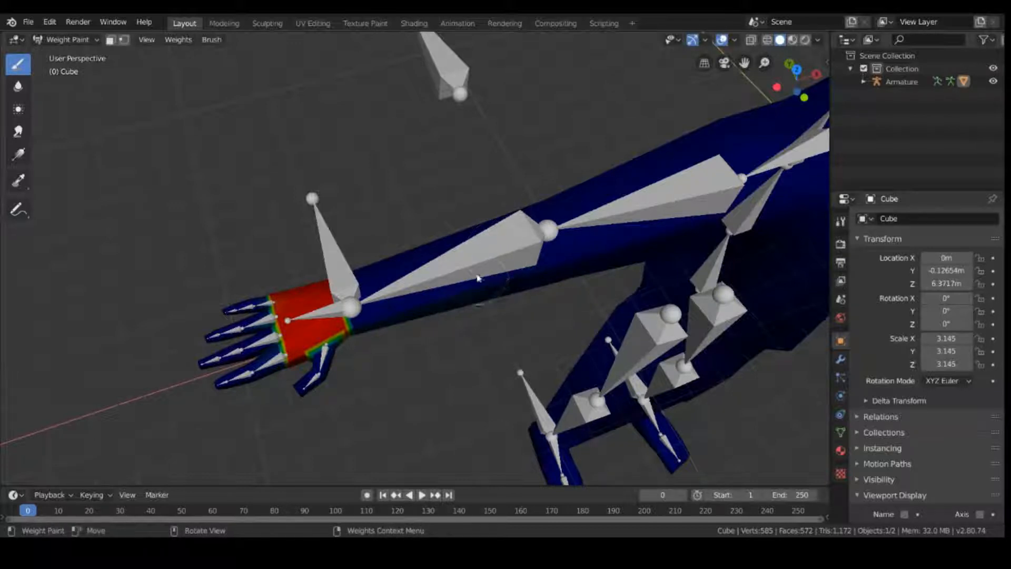
middle_drag(527, 331, 546, 328)
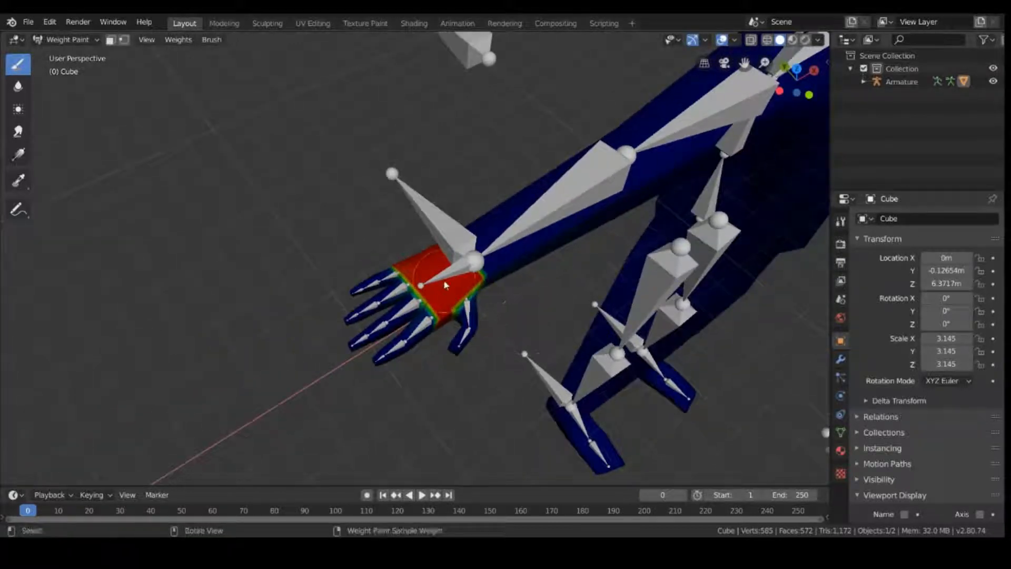
middle_drag(591, 248, 568, 256)
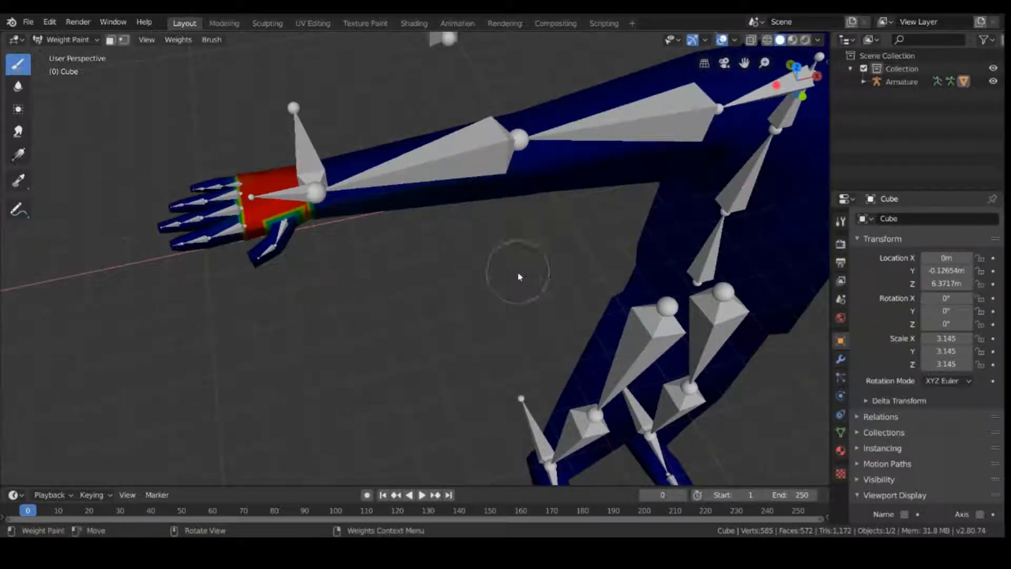
scroll(676, 152, down, 6)
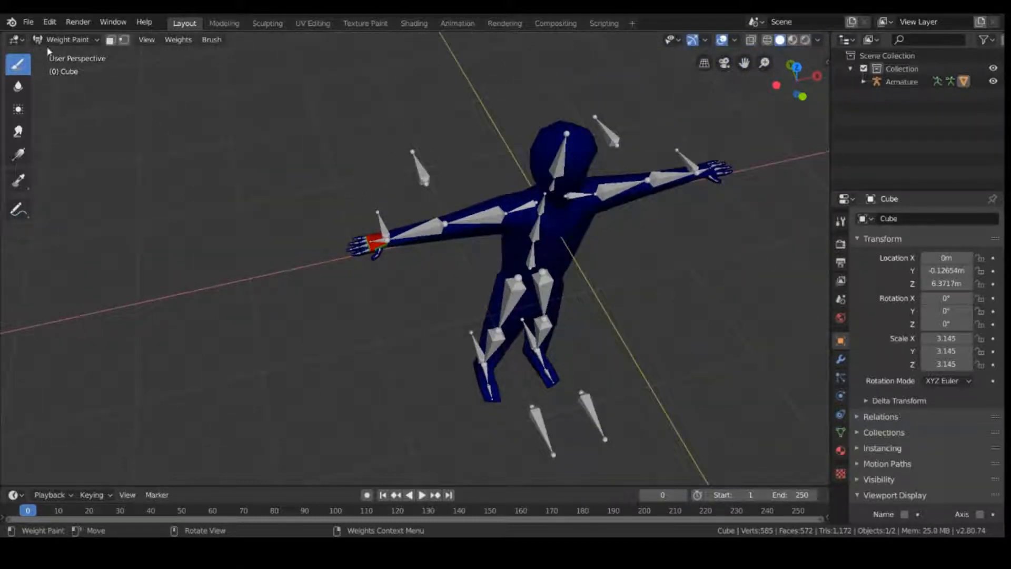
- Return the body mesh to Object Mode and deselect everything
click(60, 40)
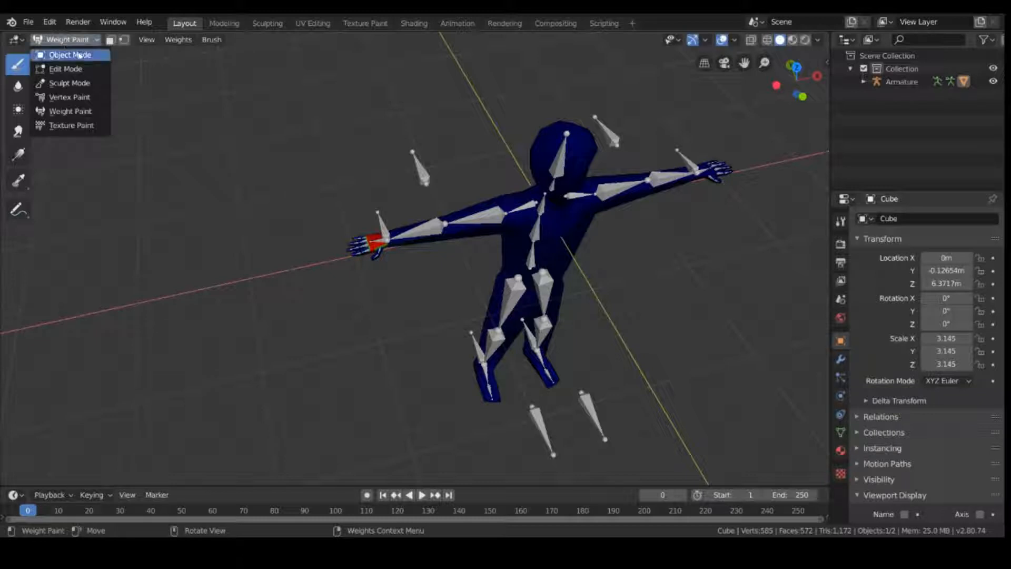
click(70, 55)
click(437, 303)
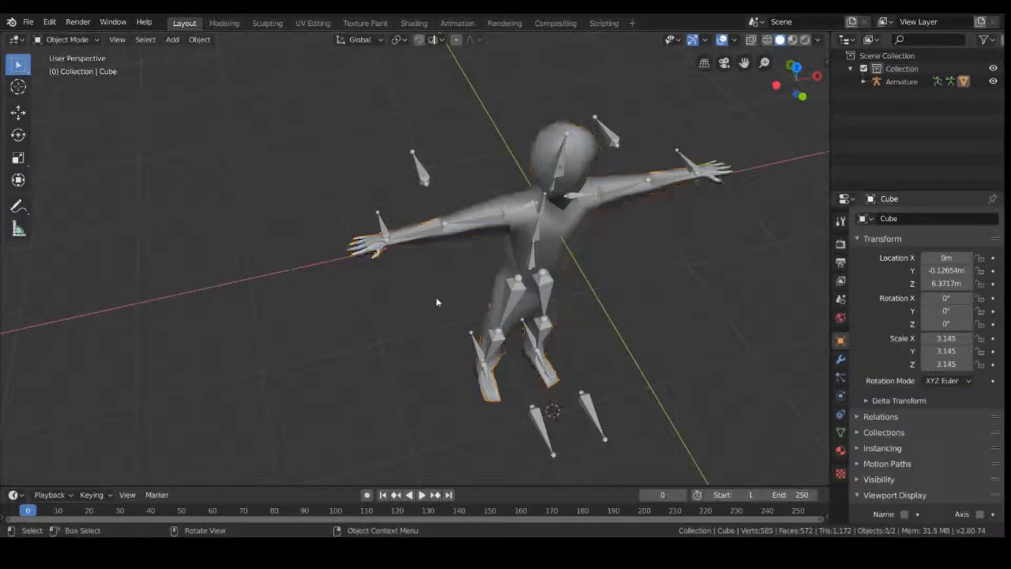
- Select the armature first and add the body mesh as the active object, then switch to Weight Paint mode
scroll(434, 322, up, 4)
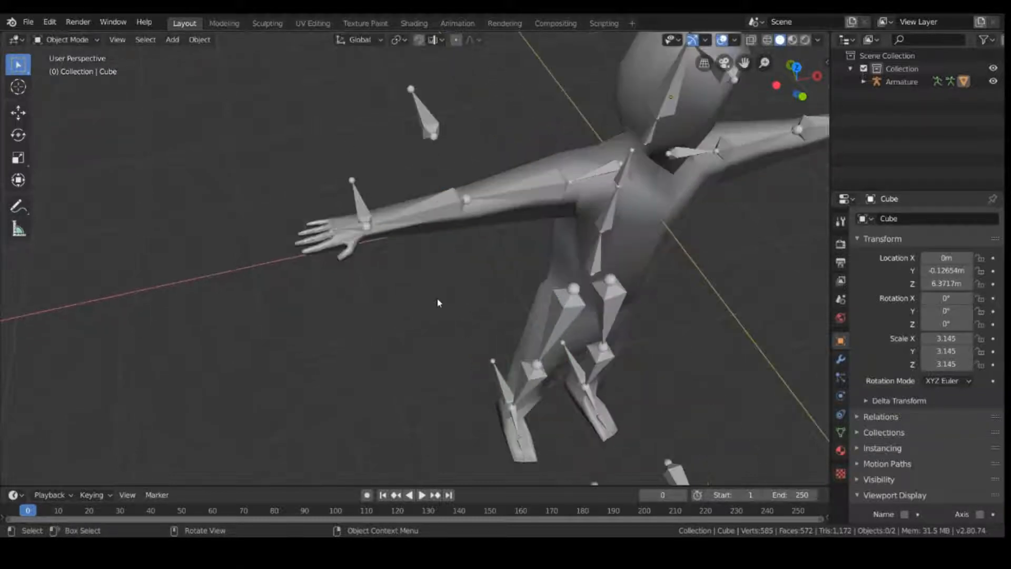
click(451, 214)
click(451, 214)
click(440, 208)
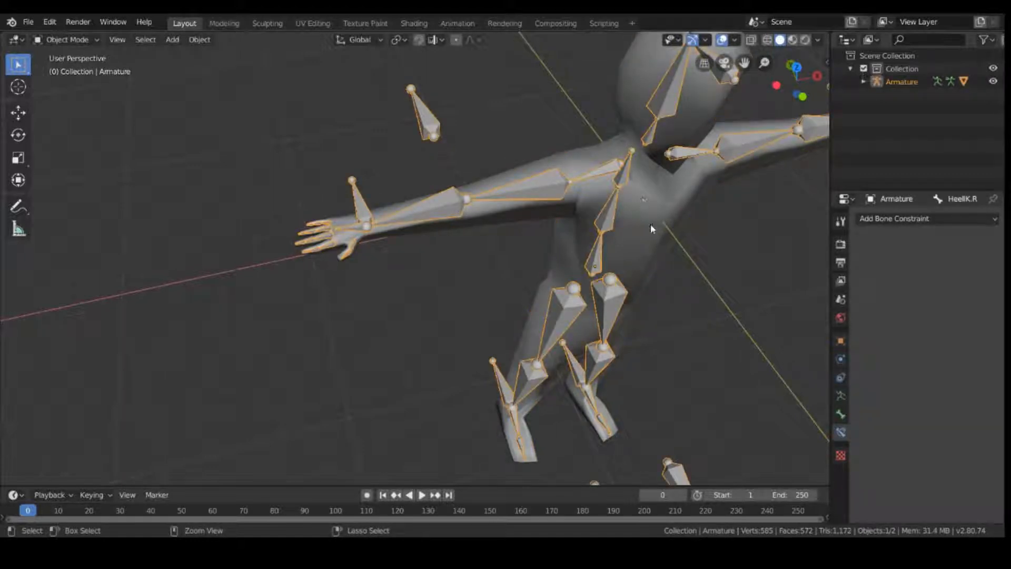
middle_drag(682, 275, 654, 273)
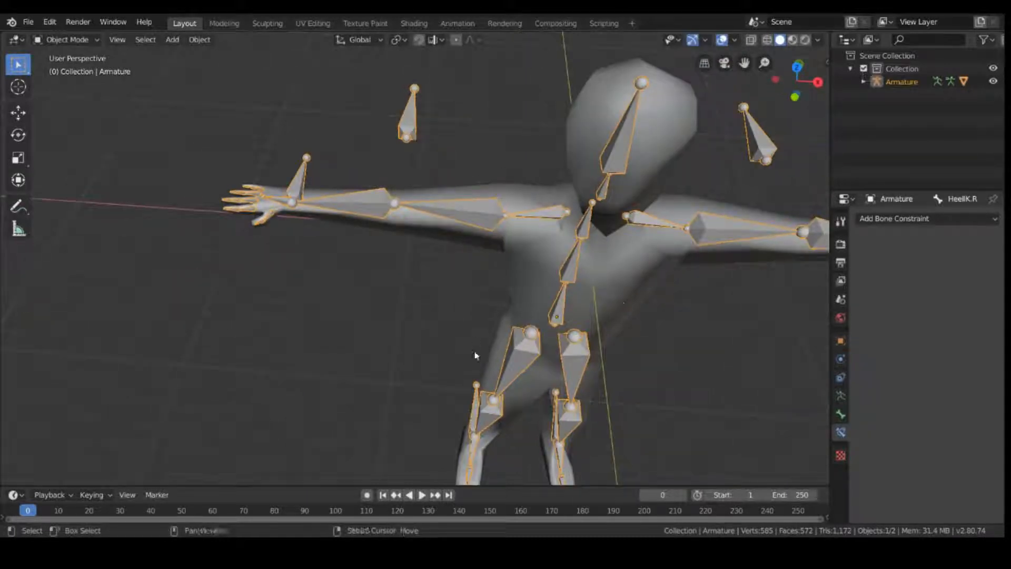
shift+click(605, 259)
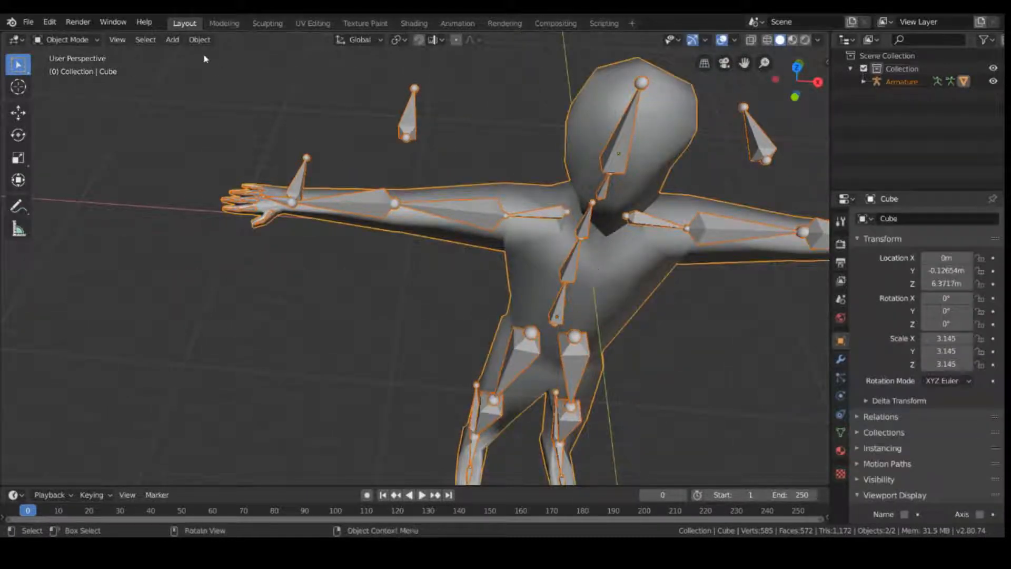
click(66, 39)
click(82, 111)
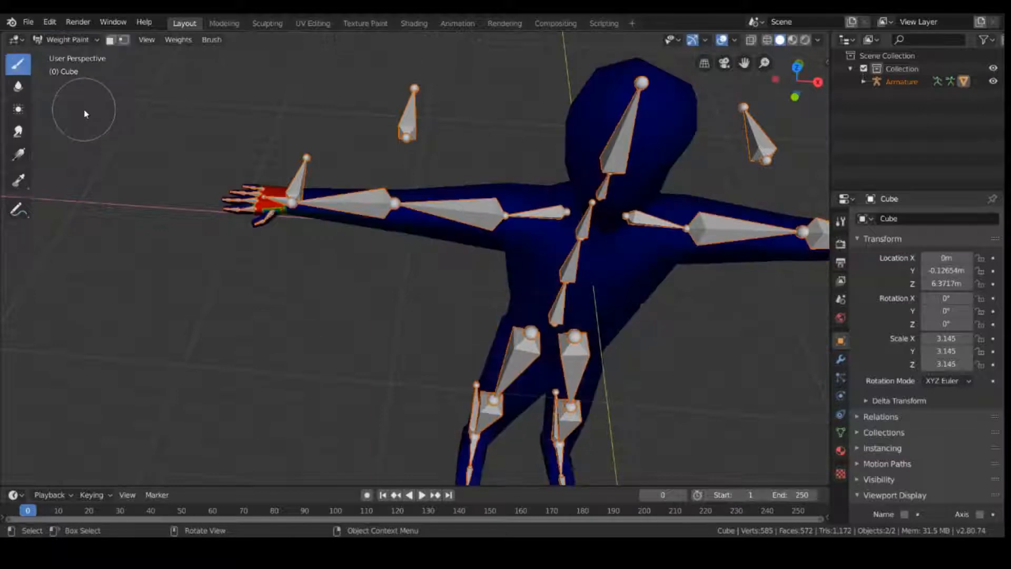
- Try picking the right thigh bone in Weight Paint mode, and inspect the weights over the whole body
middle_drag(323, 301, 341, 287)
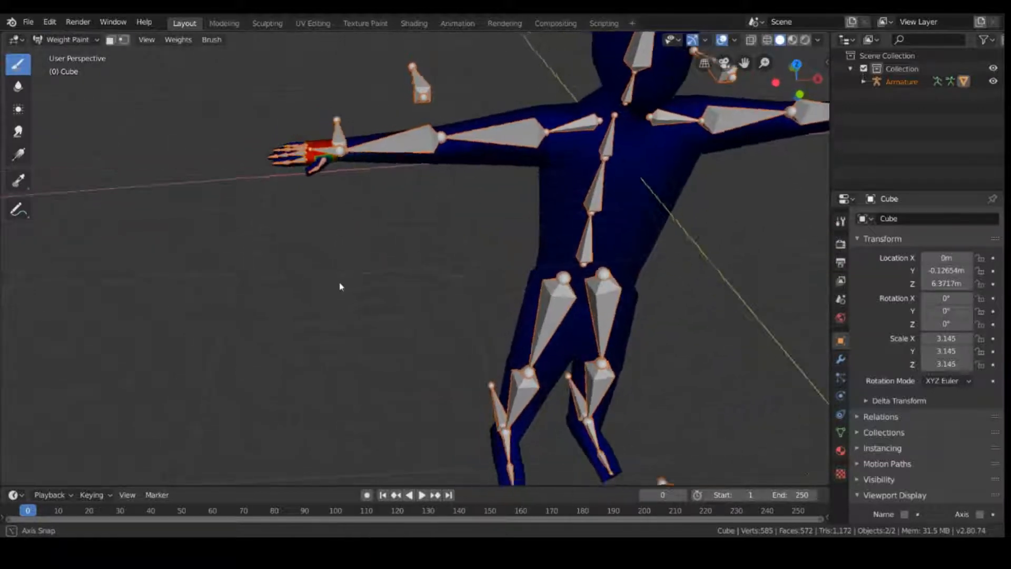
shift+click(563, 347)
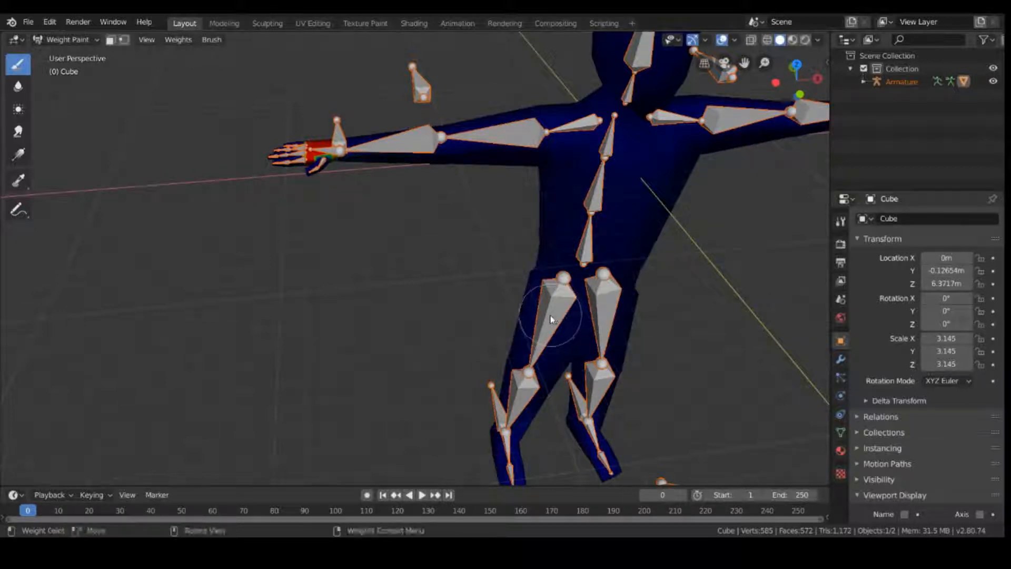
middle_drag(565, 259, 555, 207)
scroll(543, 200, down, 2)
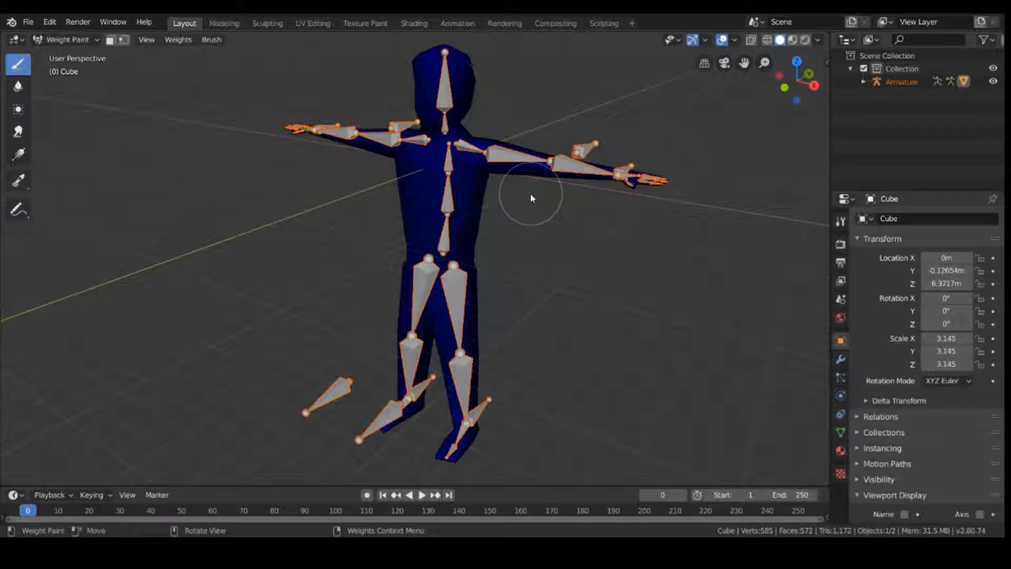
middle_drag(555, 253, 595, 290)
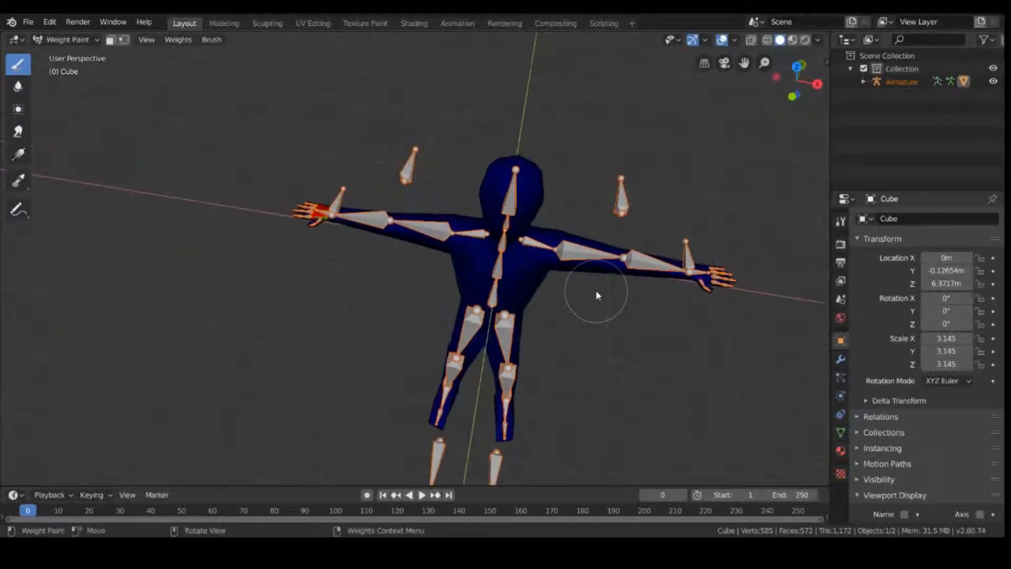
- Try the face selection paint mask on the body mesh, and turn it off again
click(87, 39)
click(111, 40)
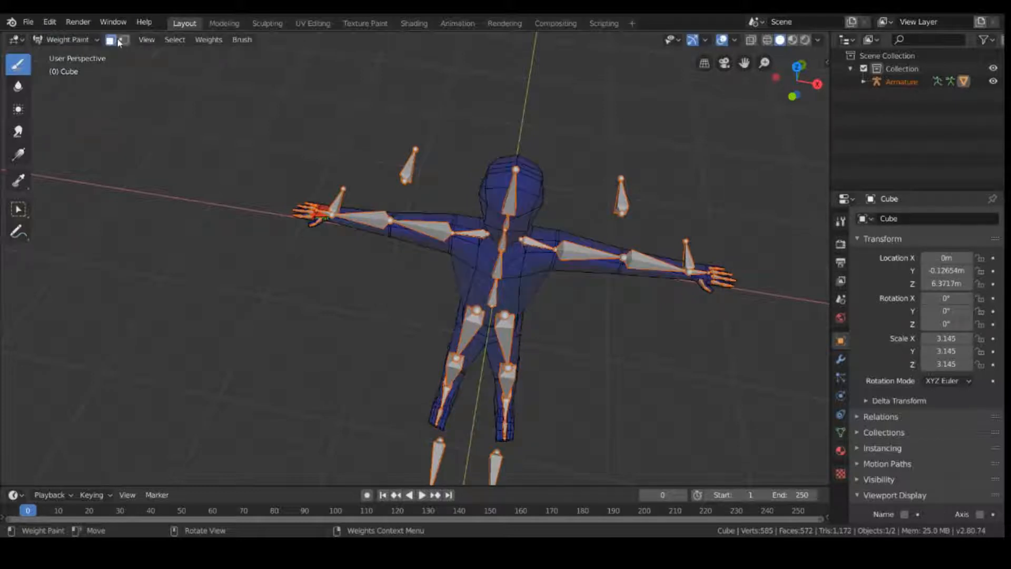
scroll(410, 273, up, 3)
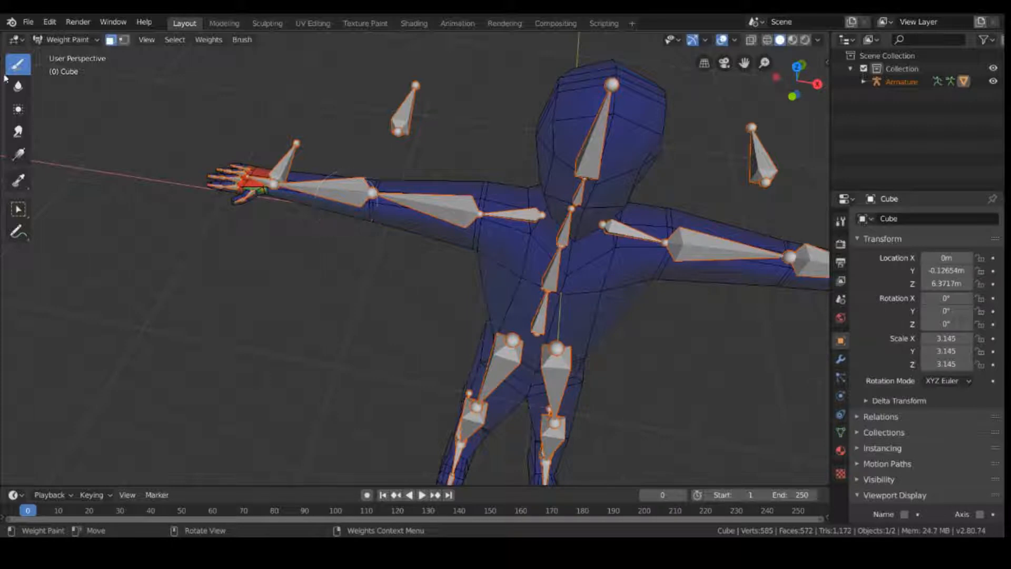
click(112, 41)
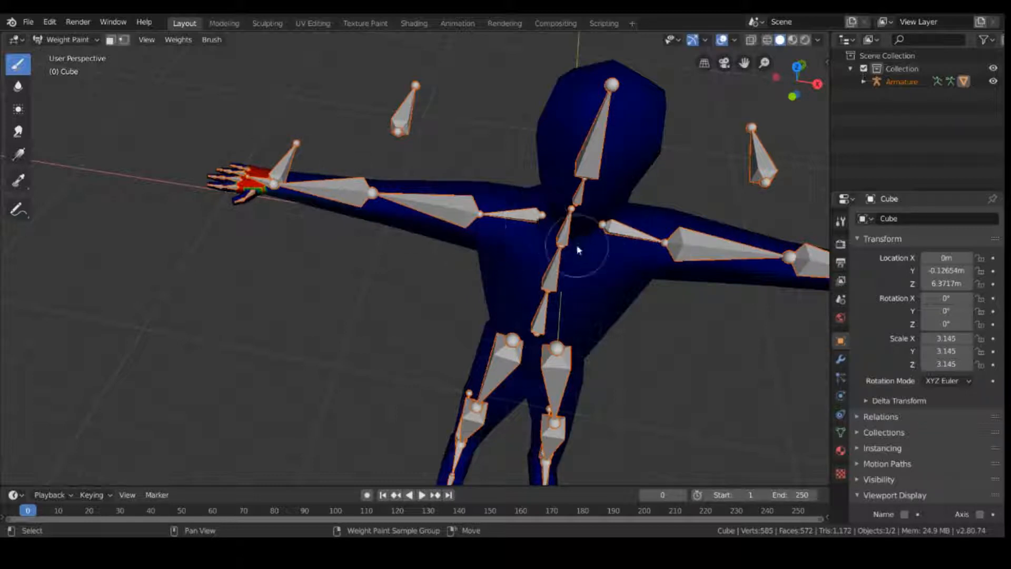
- Look through the body mesh's material, vertex group, constraint, object and world properties for weight settings
middle_drag(505, 372, 530, 371)
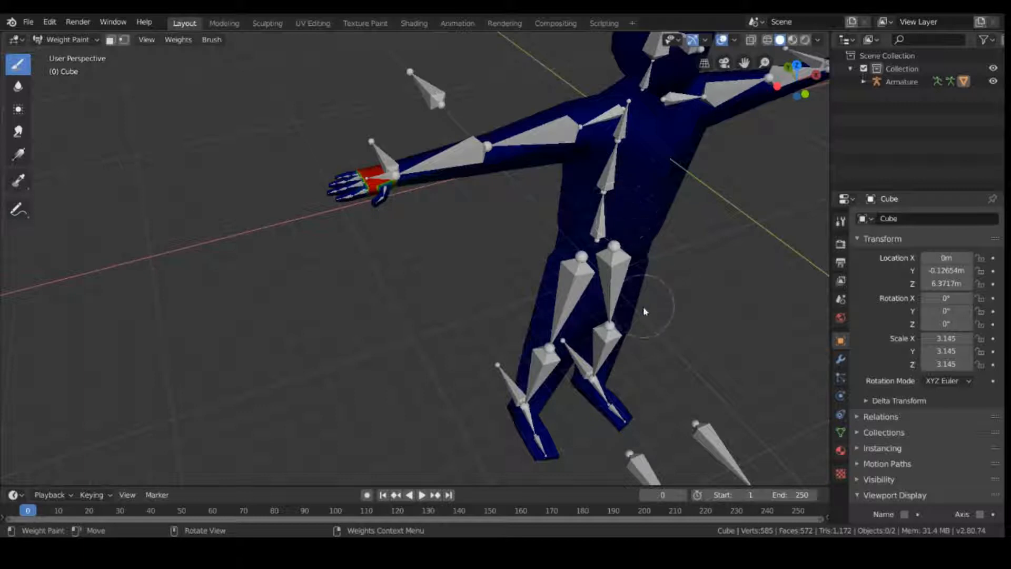
click(841, 244)
click(840, 475)
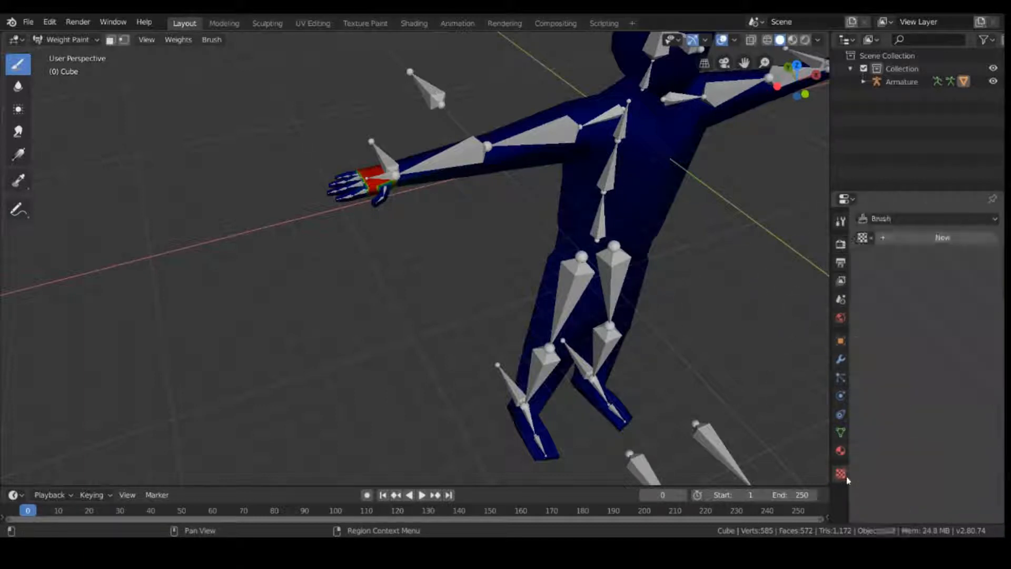
click(841, 452)
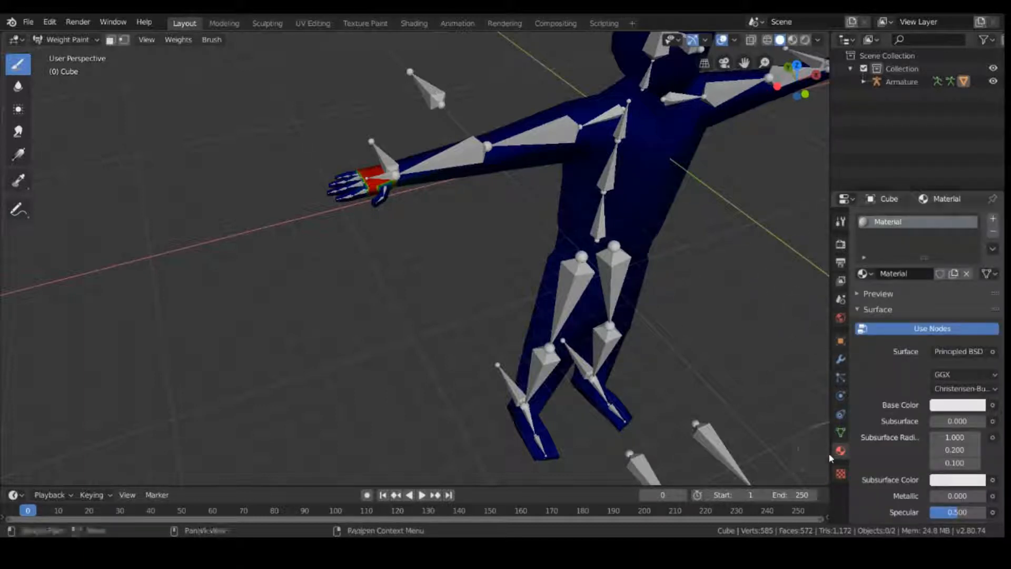
click(841, 432)
click(841, 415)
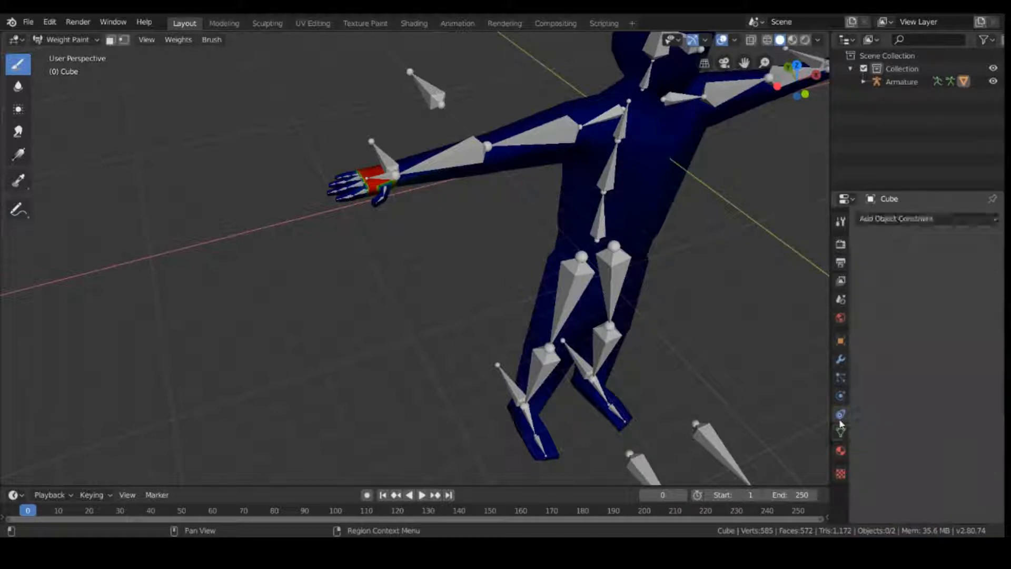
click(840, 433)
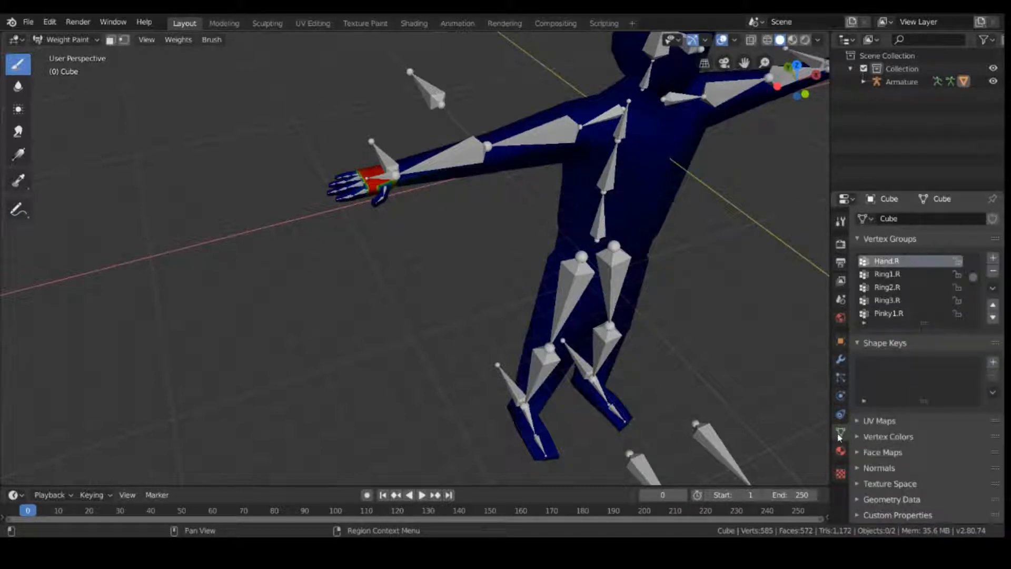
click(840, 415)
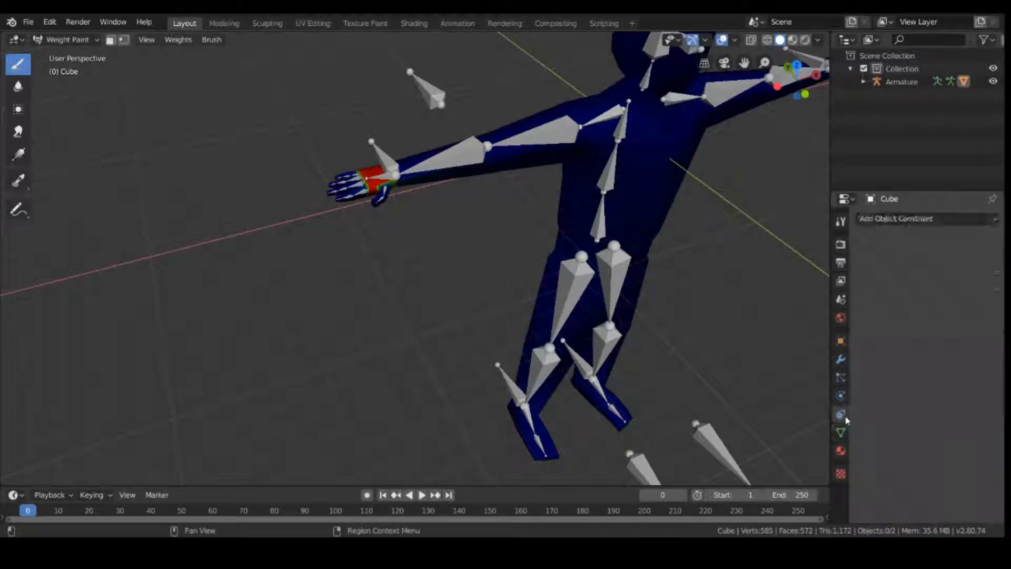
click(841, 362)
click(843, 346)
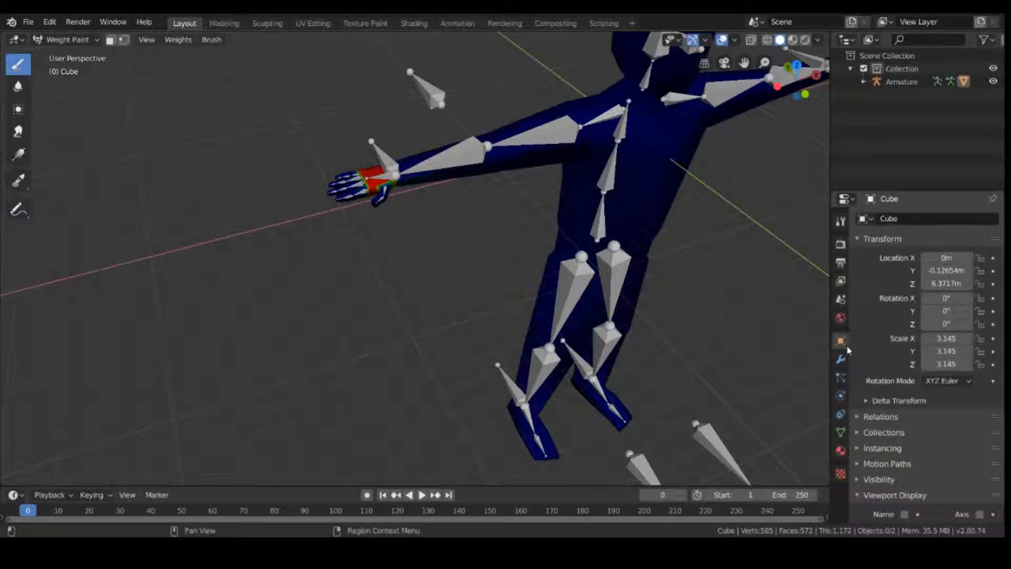
click(842, 323)
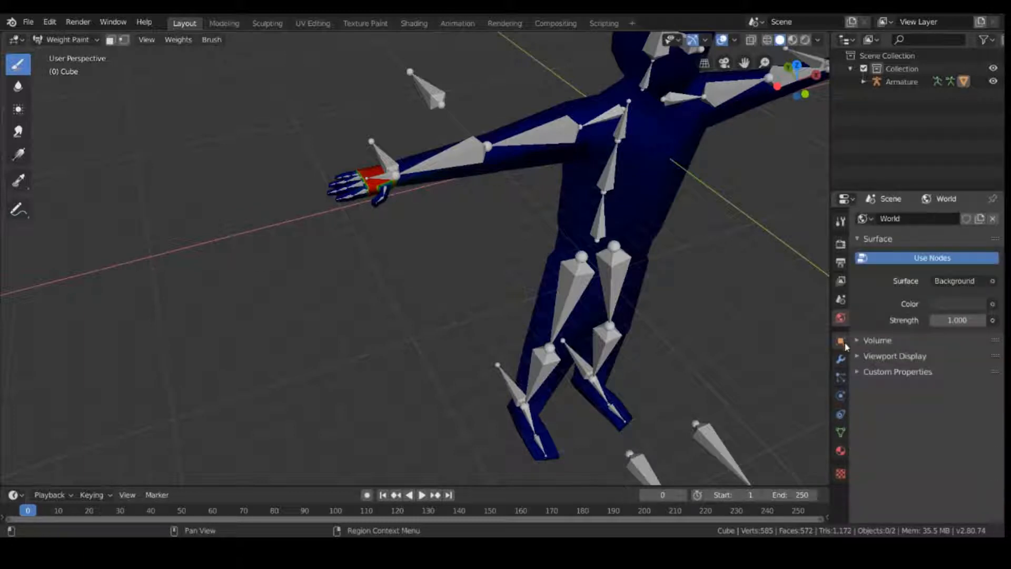
- Try adding a new texture to the weight brush, remove it, and return to the mesh's material settings
click(841, 472)
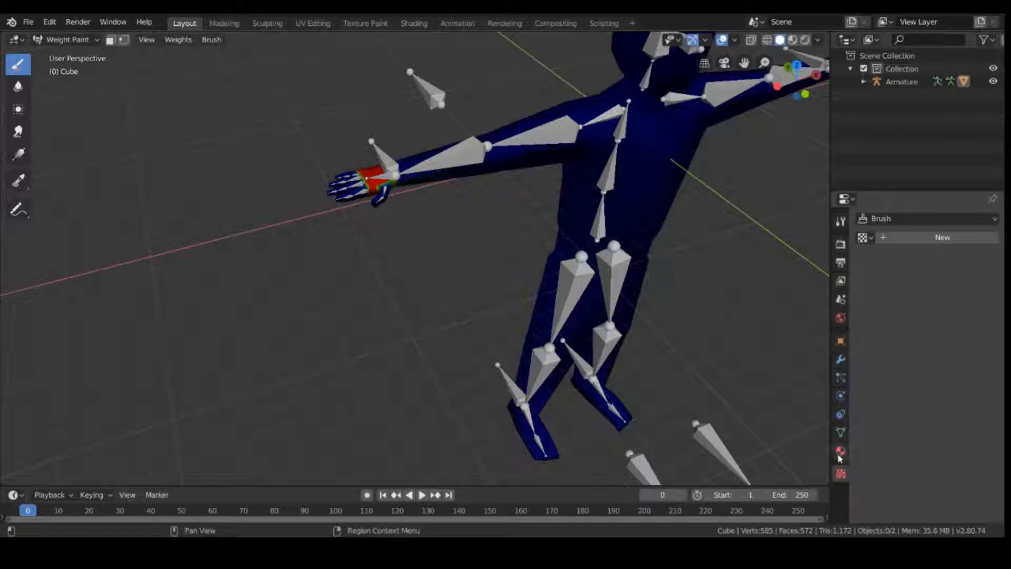
click(841, 453)
click(841, 474)
click(916, 238)
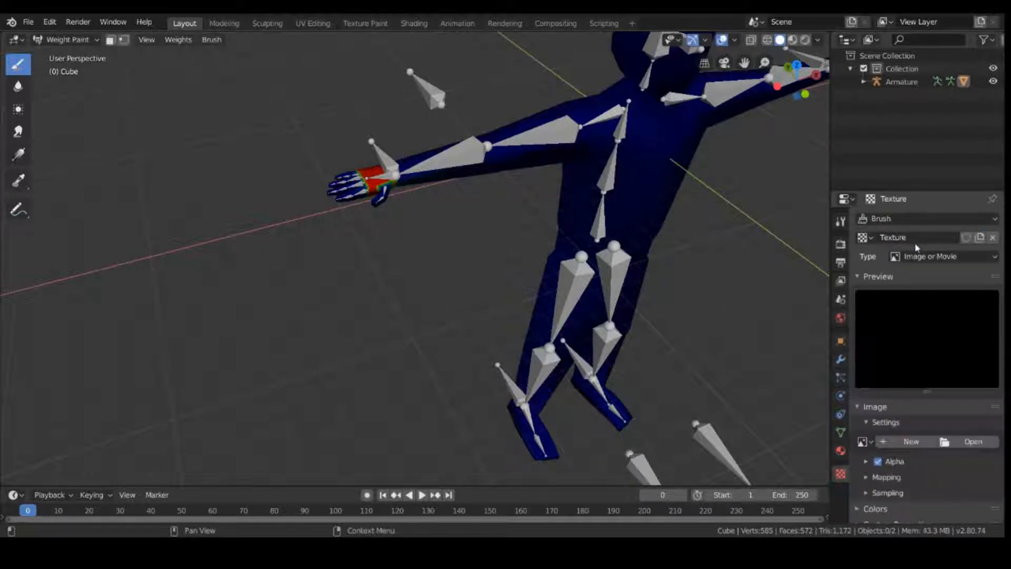
click(993, 239)
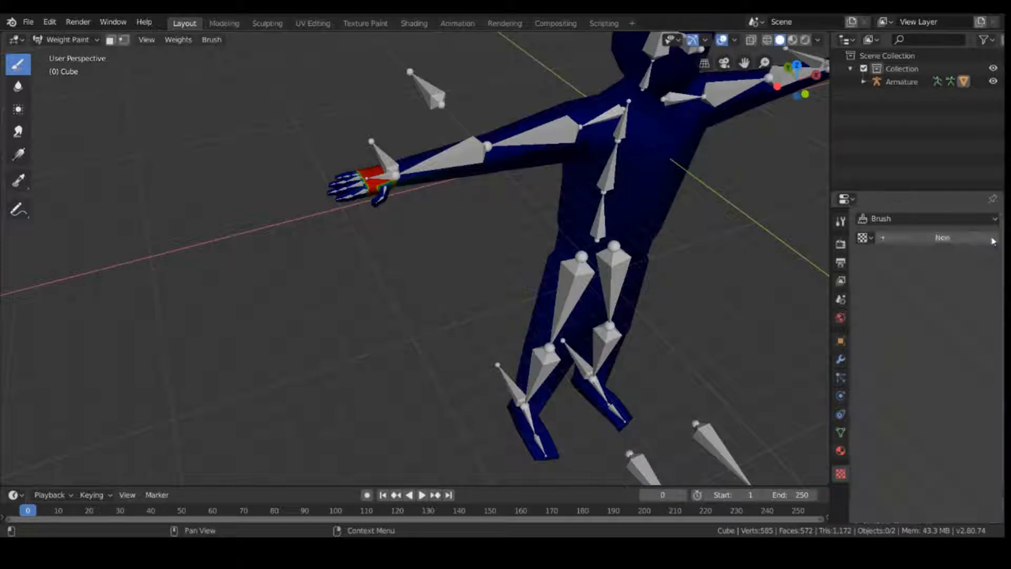
click(841, 450)
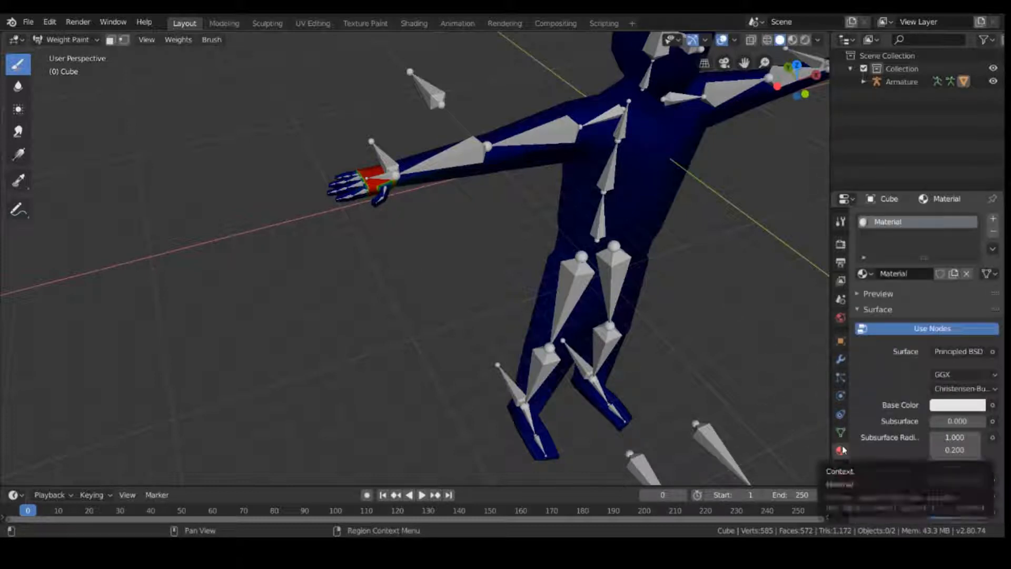
middle_drag(736, 367, 709, 372)
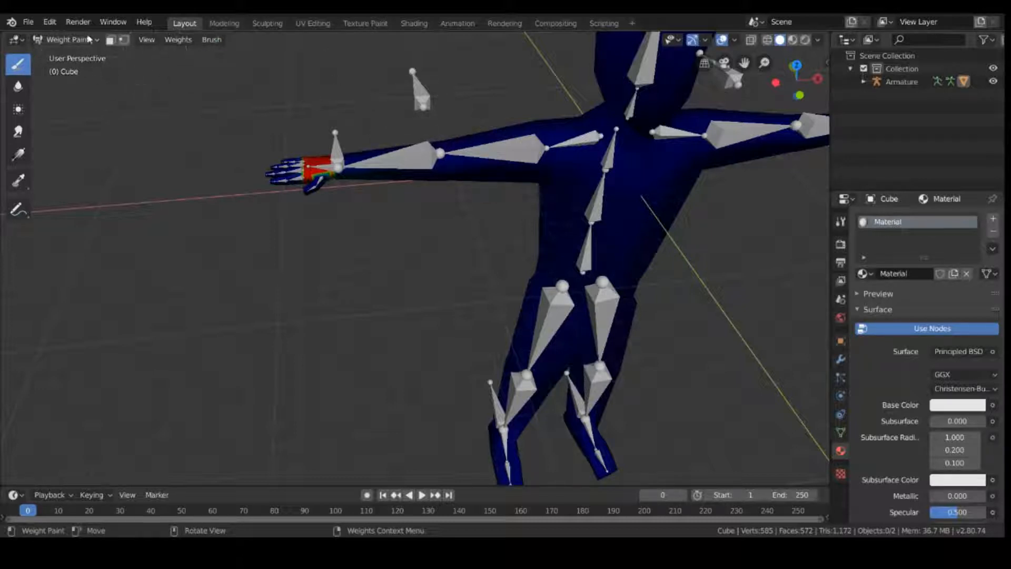
click(67, 39)
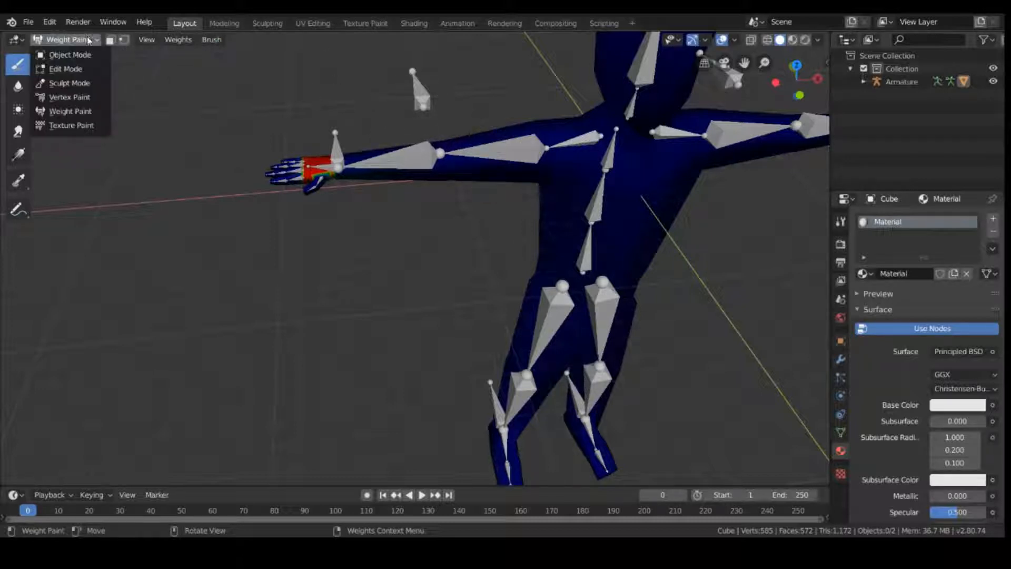
click(94, 112)
middle_drag(153, 198, 182, 205)
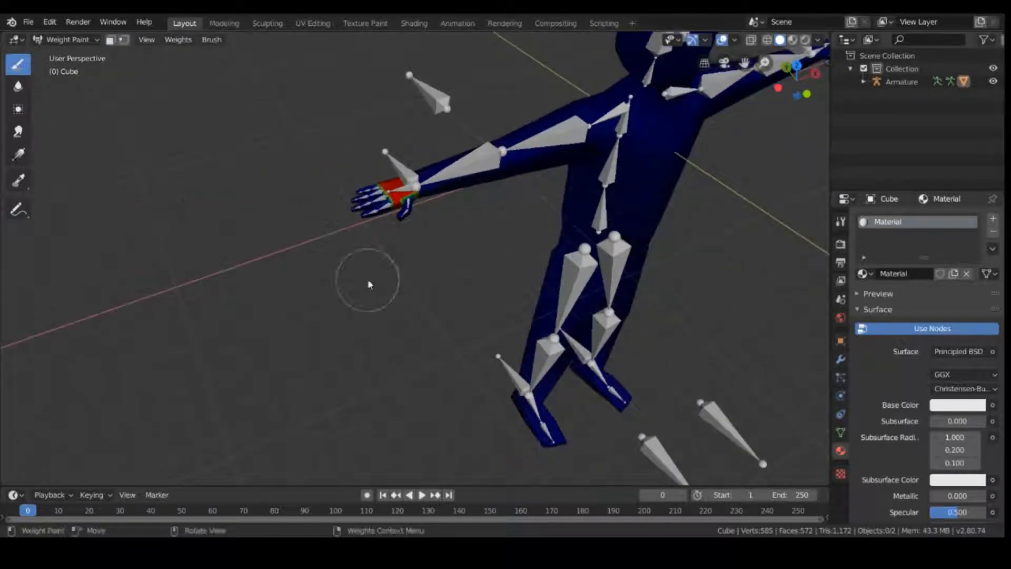
scroll(390, 270, up, 1)
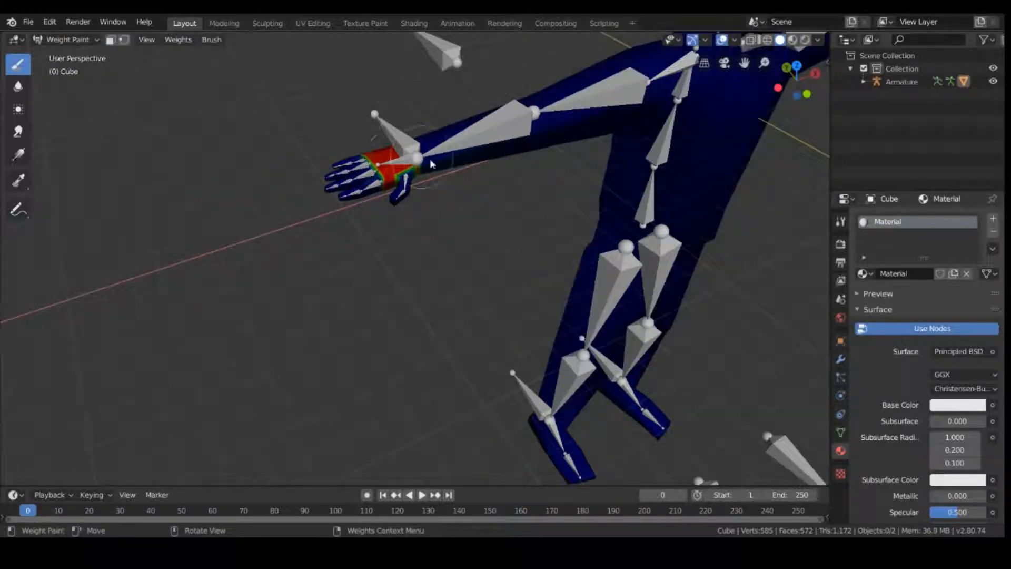
- Leave Weight Paint for Object Mode and select only the armature
click(63, 40)
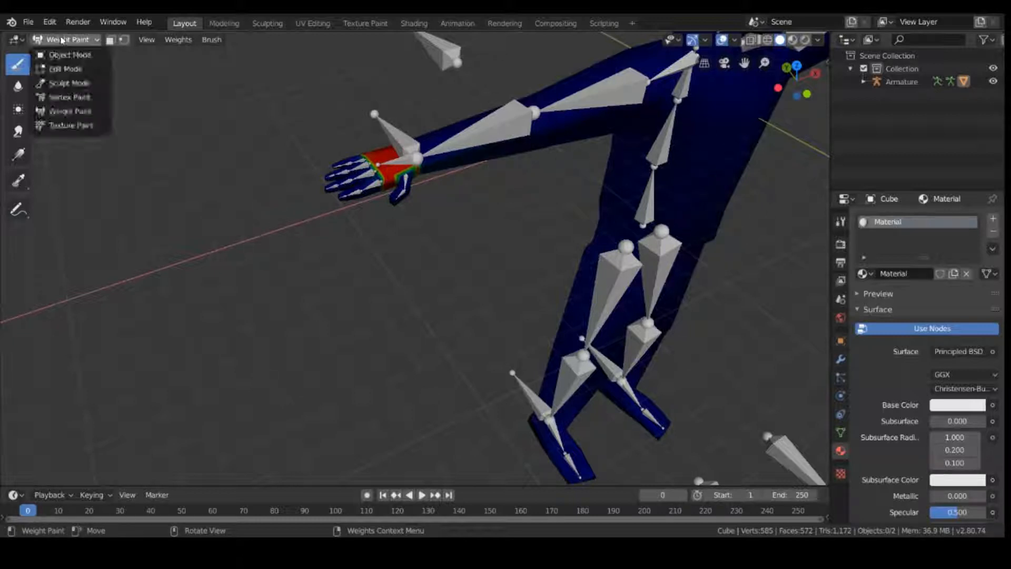
click(66, 54)
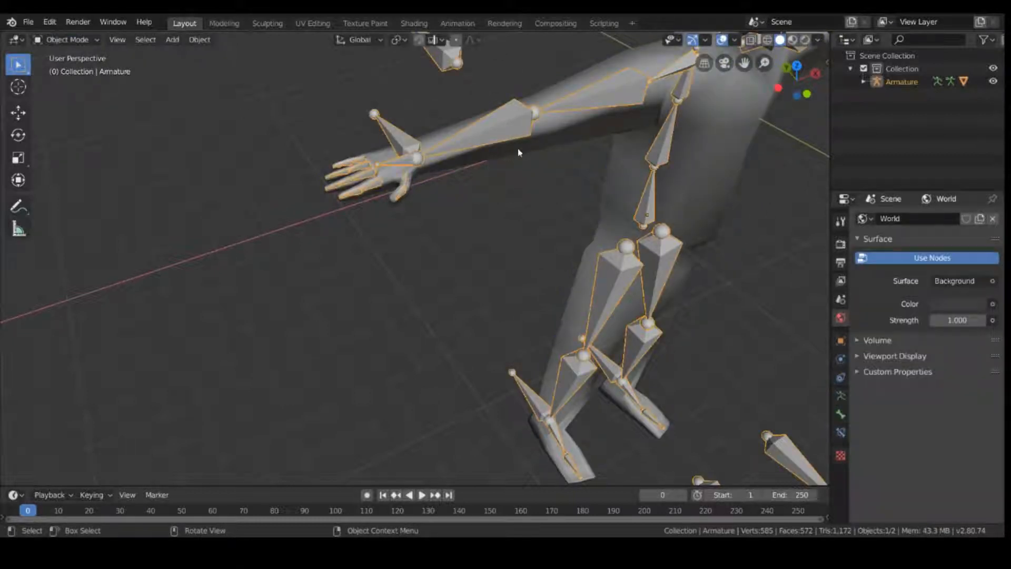
middle_drag(518, 153, 456, 154)
click(620, 120)
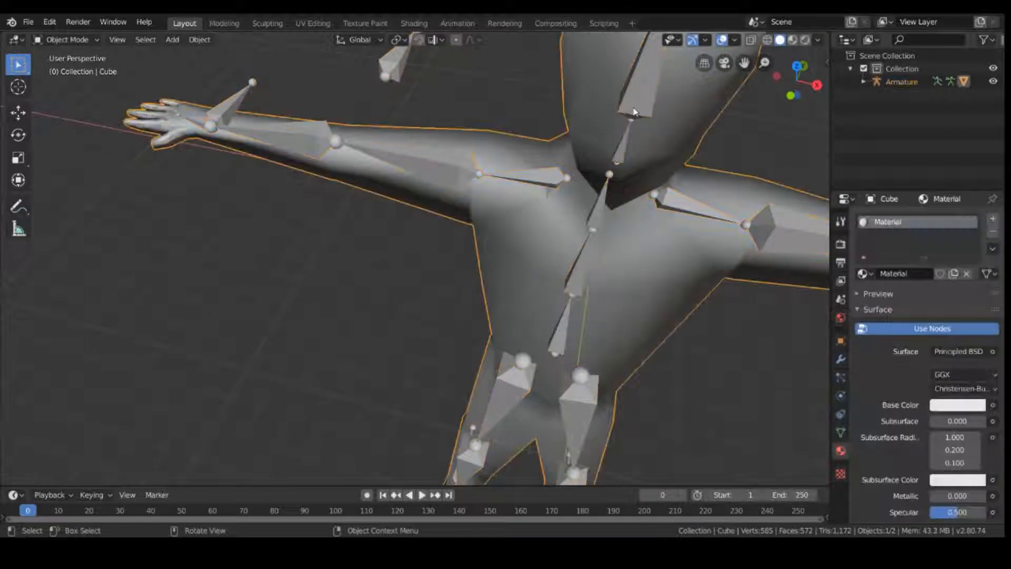
click(634, 112)
- Try selecting the right forearm bone in the armature's Edit Mode, and return to Object Mode
click(68, 39)
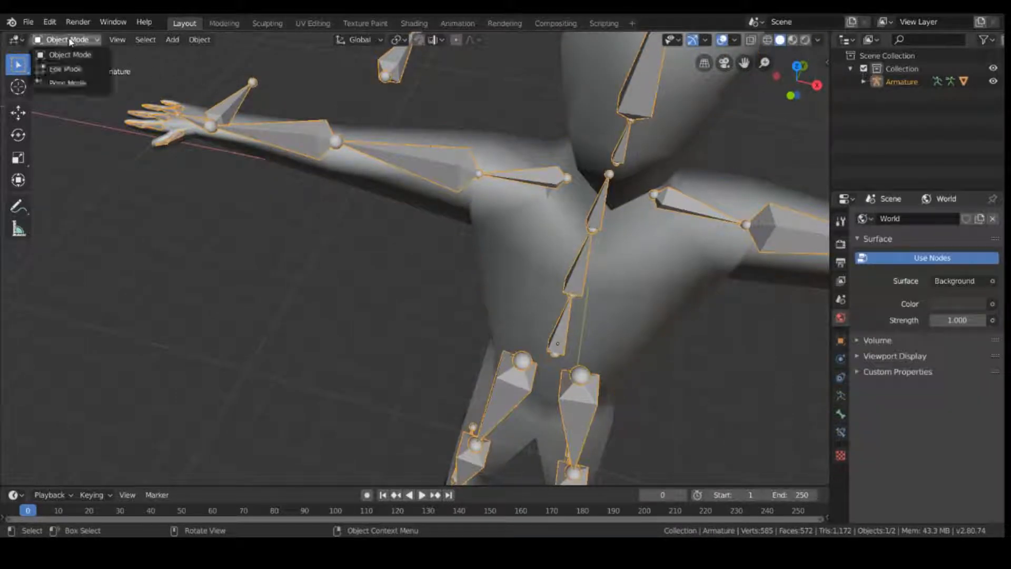
click(66, 69)
click(302, 142)
click(67, 40)
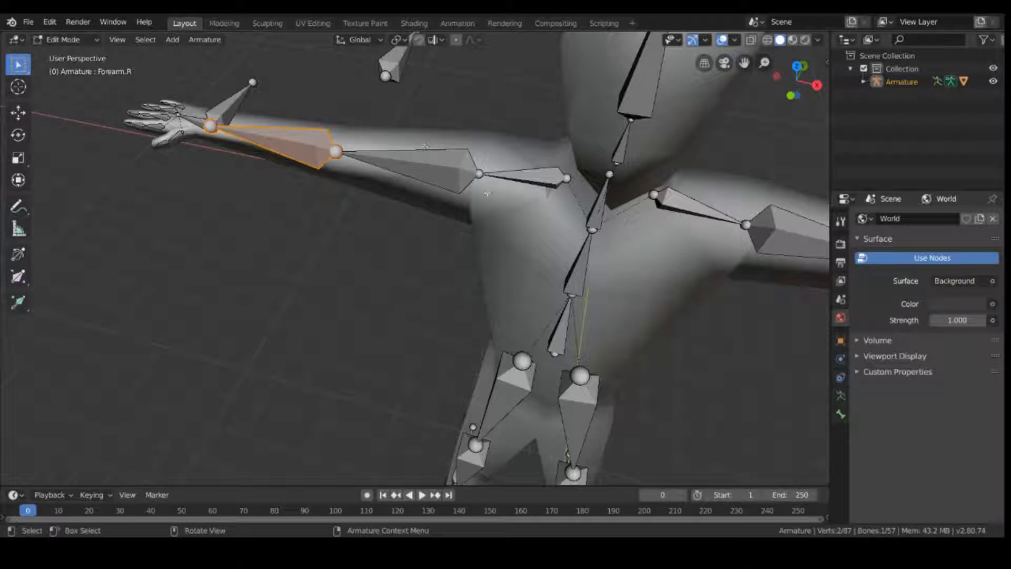
click(68, 40)
click(71, 52)
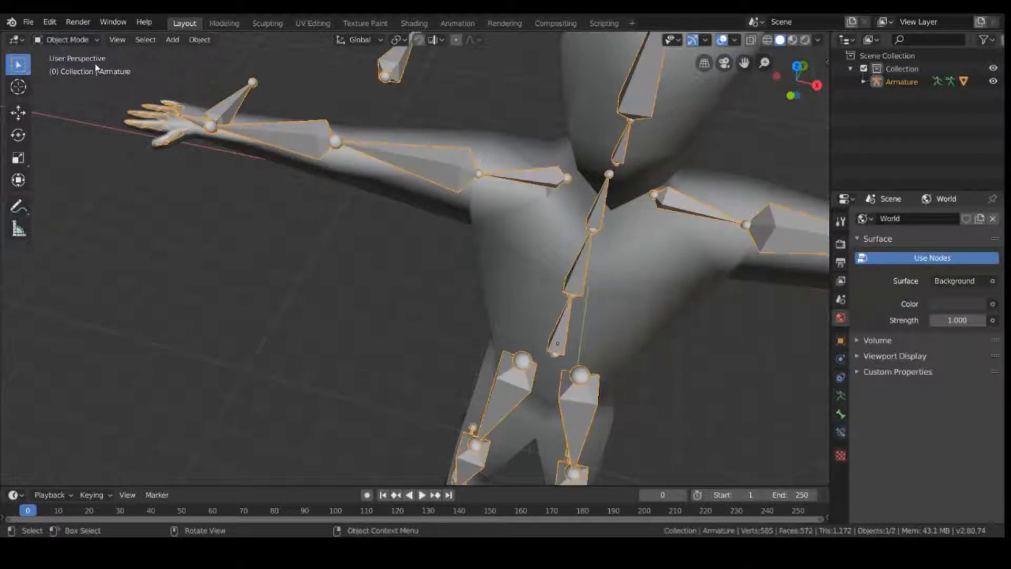
- Add the body mesh to the armature selection as the active object, and switch it to Weight Paint mode
shift+click(413, 138)
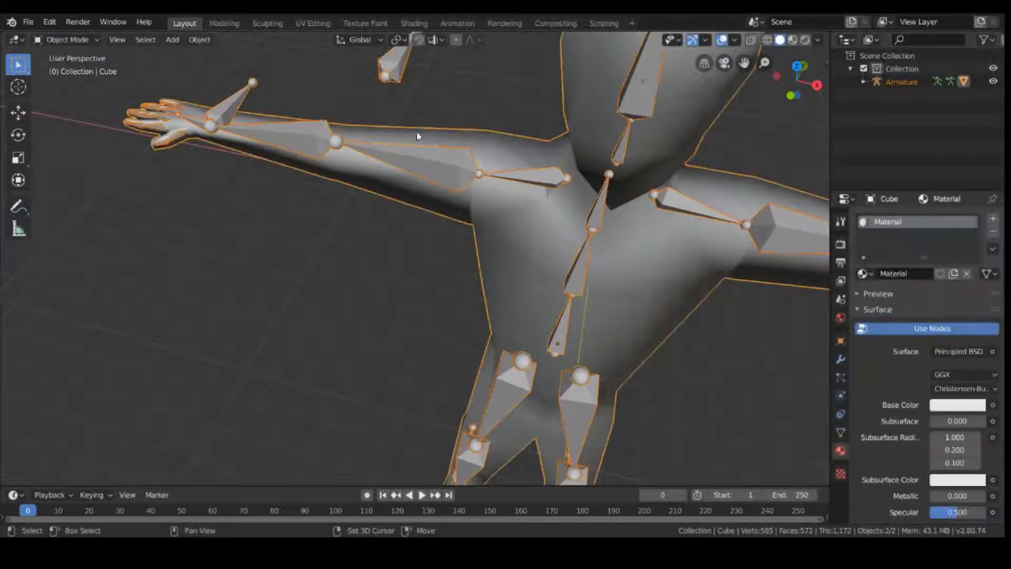
click(97, 41)
click(101, 112)
- Examine the weight colours and the selected bones over the whole body from the front, back and side
scroll(264, 179, down, 6)
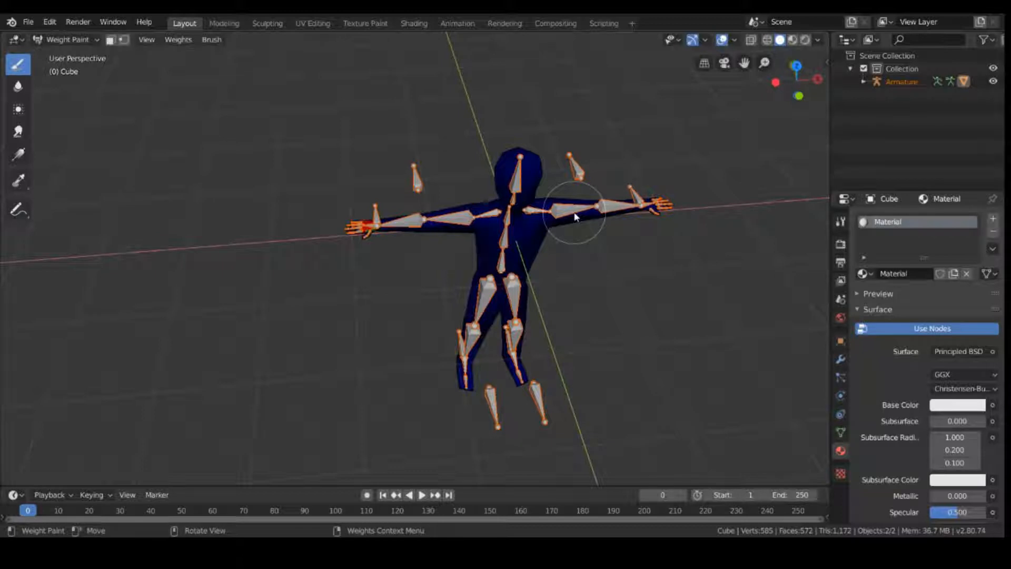
middle_drag(575, 216, 657, 354)
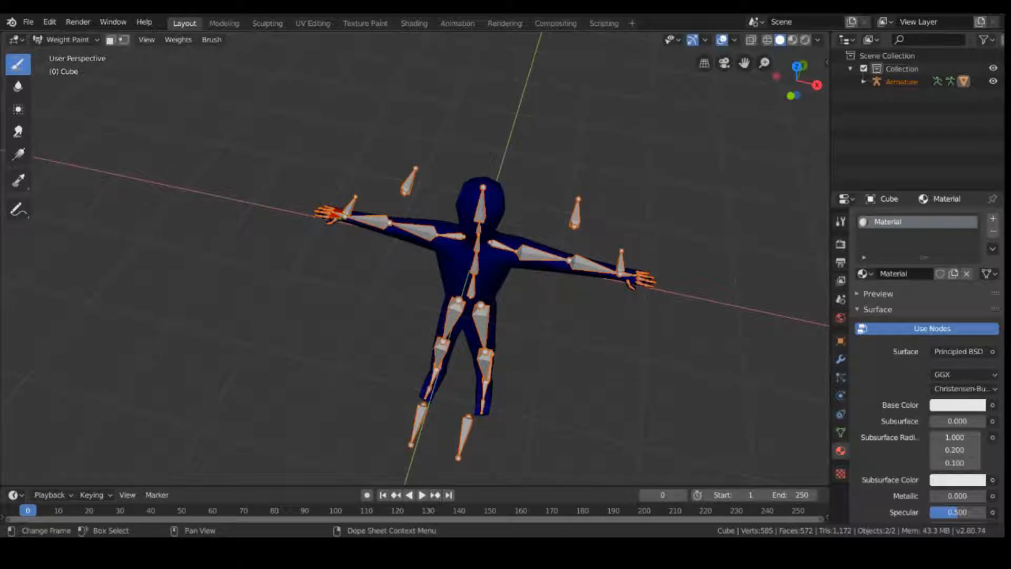
mouse_move(551, 334)
middle_down()
mouse_move(648, 355)
mouse_move(641, 364)
mouse_move(693, 337)
mouse_move(723, 298)
mouse_move(639, 260)
mouse_move(379, 261)
middle_up()
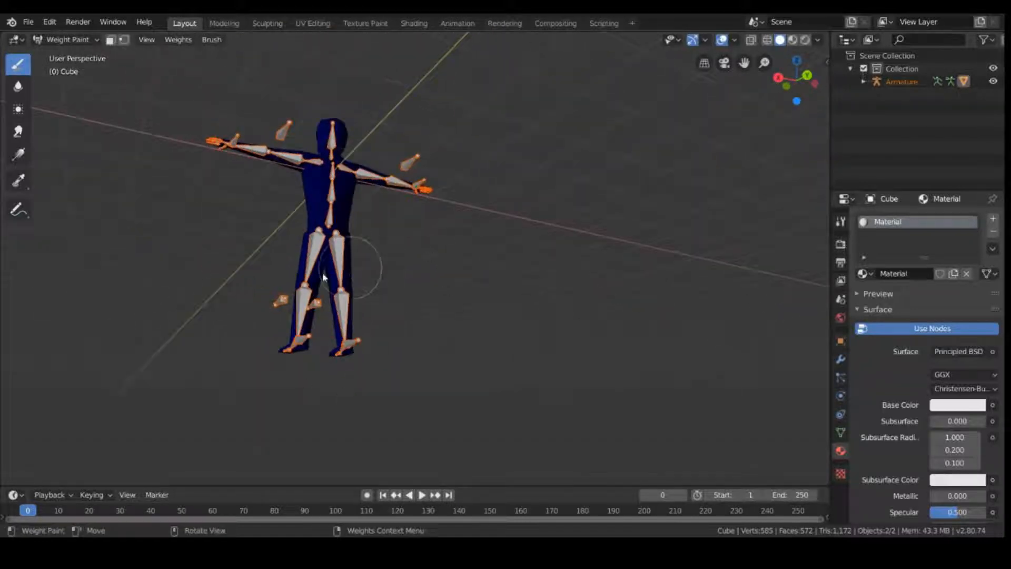
middle_drag(323, 278, 369, 390)
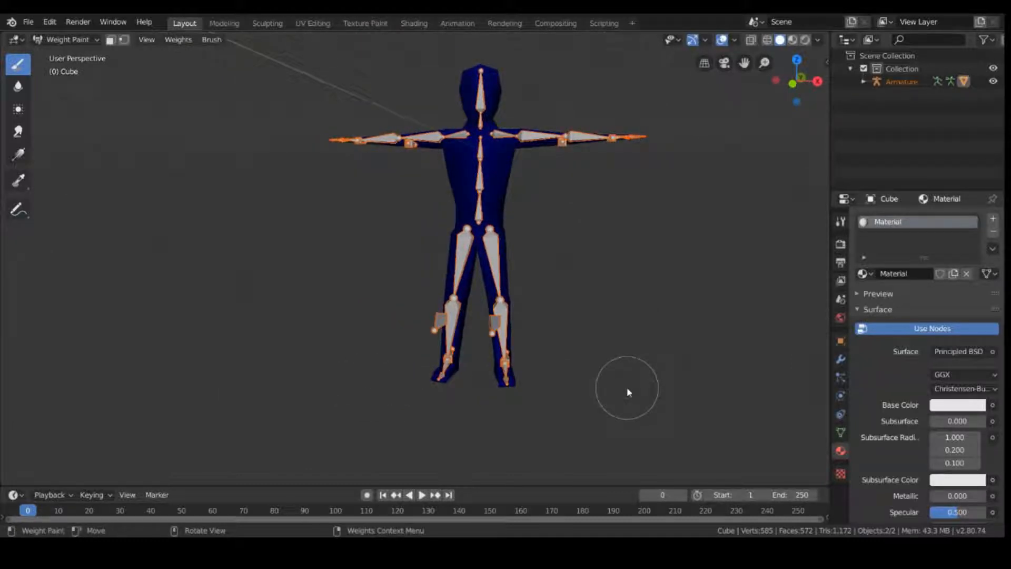
middle_drag(627, 392, 582, 419)
middle_drag(581, 419, 628, 398)
mouse_move(535, 383)
middle_down()
mouse_move(635, 357)
mouse_move(597, 361)
middle_up()
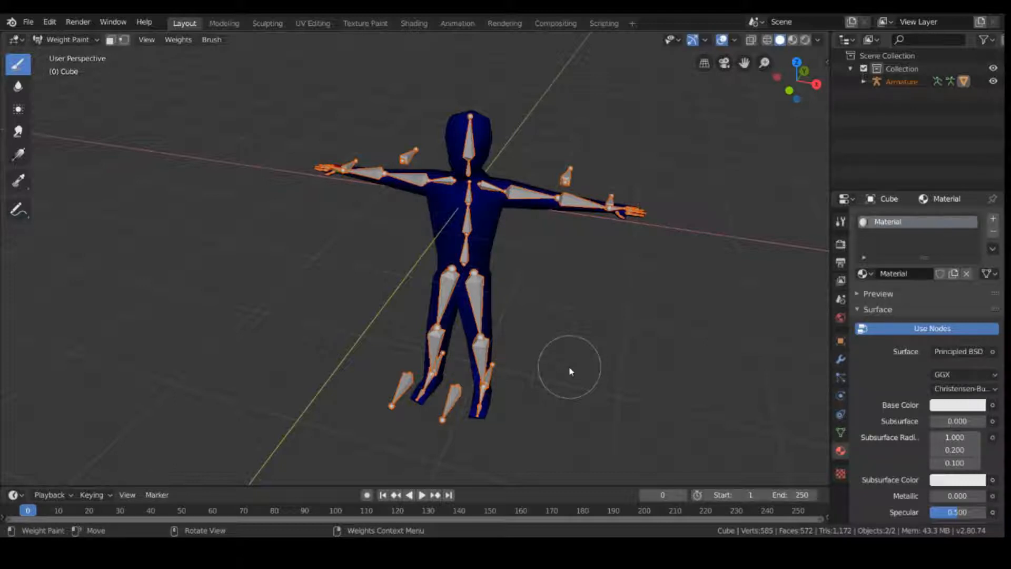
mouse_move(569, 366)
middle_down()
mouse_move(505, 327)
mouse_move(578, 314)
mouse_move(635, 323)
mouse_move(654, 311)
middle_up()
- Return the body mesh to Object Mode, and inspect the rigged figure from several sides
click(51, 40)
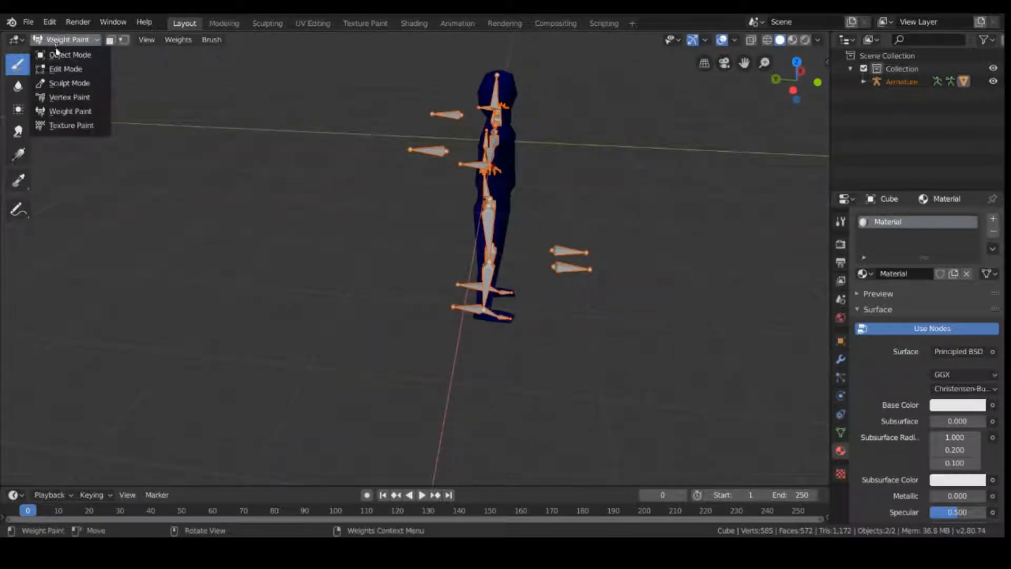
click(63, 55)
middle_drag(546, 200, 464, 247)
scroll(376, 381, up, 5)
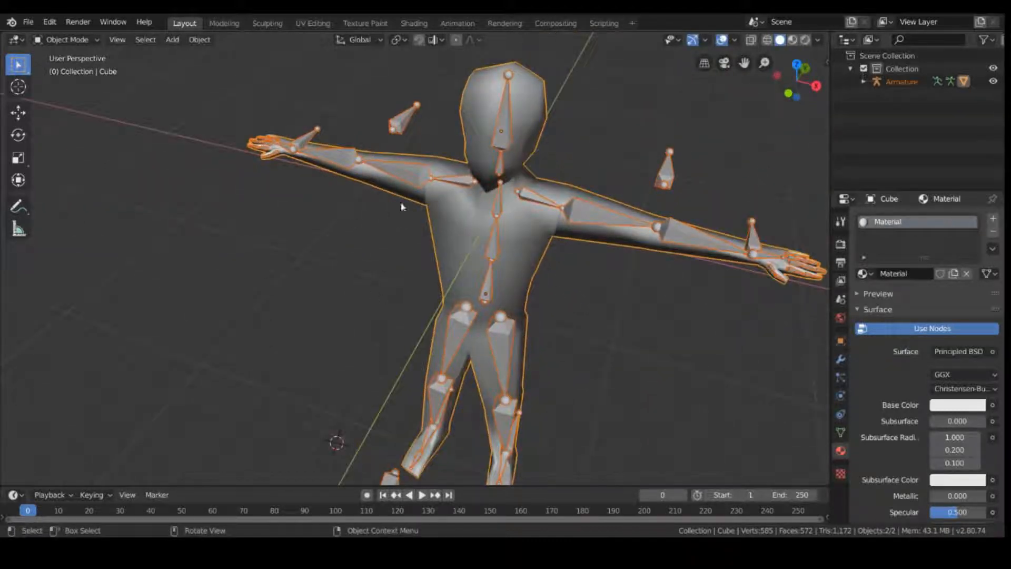
middle_drag(402, 208, 585, 309)
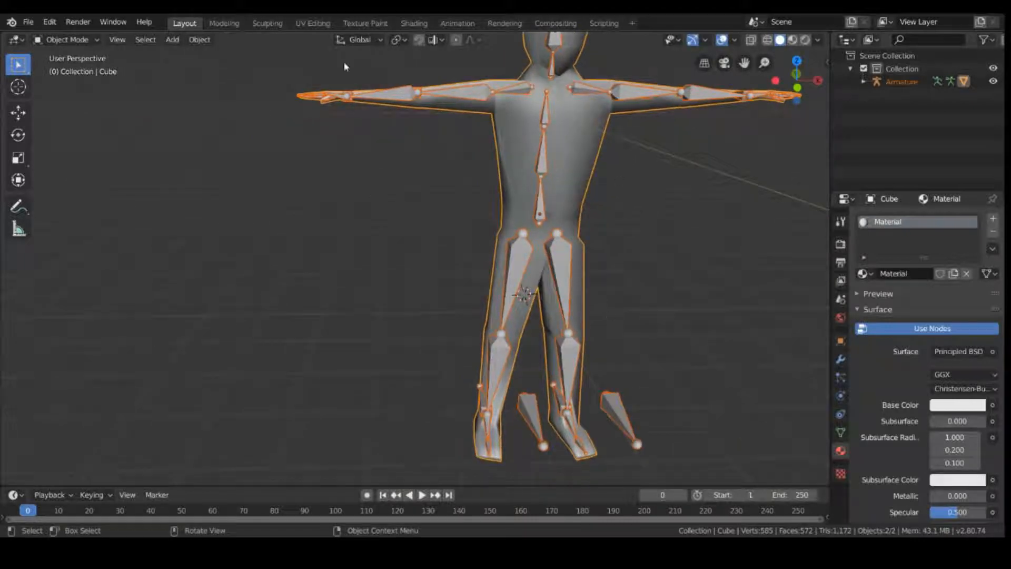
scroll(695, 419, down, 4)
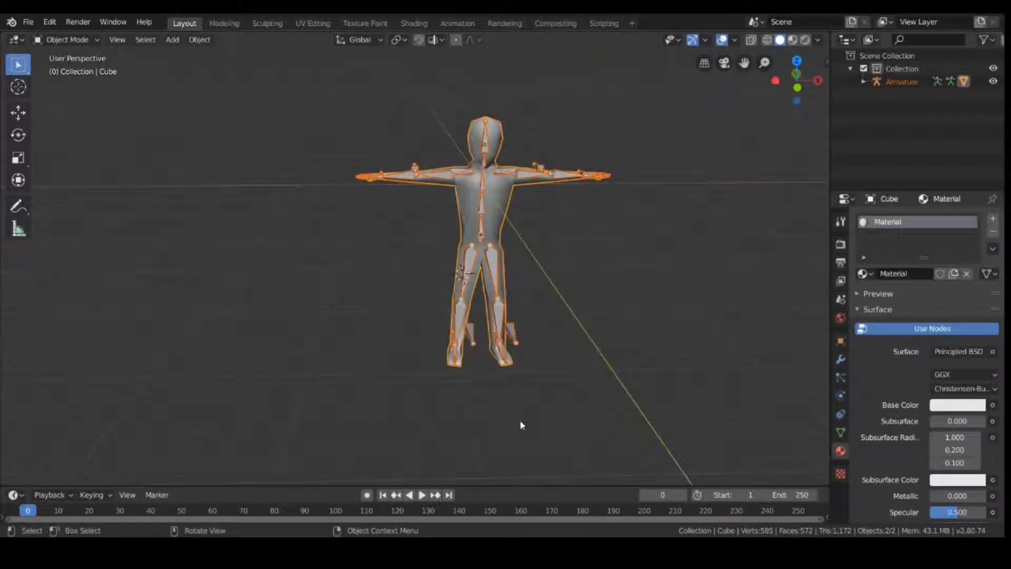
middle_drag(521, 422, 361, 358)
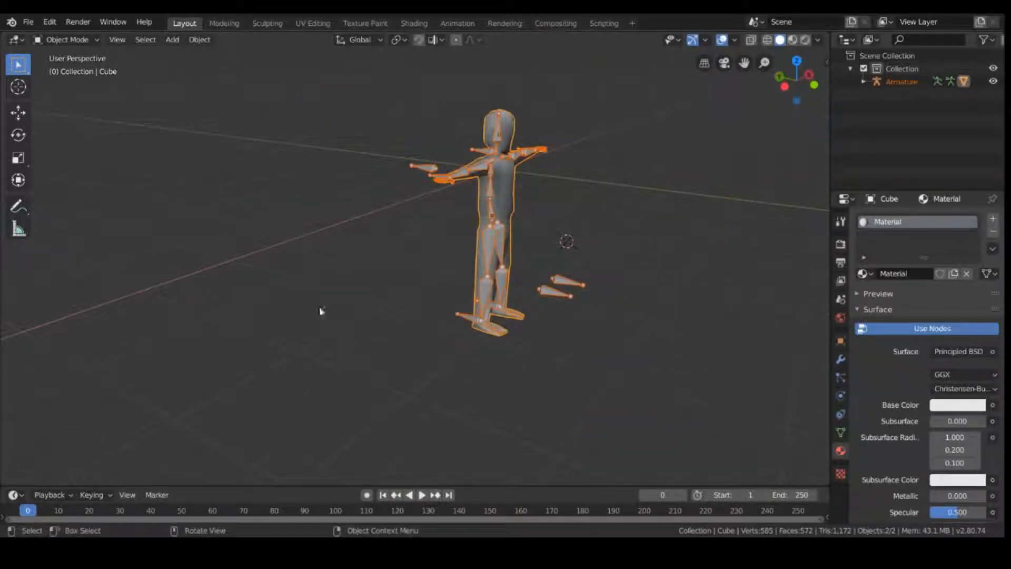